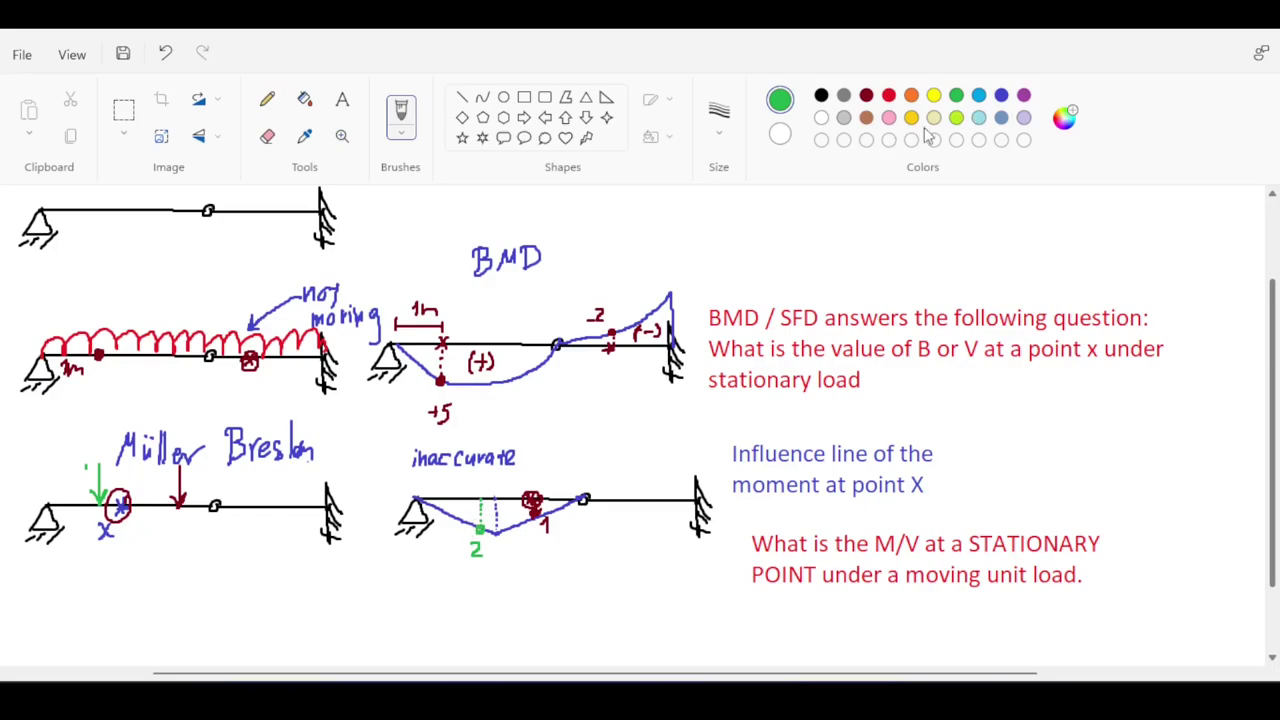
- Mark the influence line's lowest point in purple with a solid vertical line, a cross and the value 3
click(1024, 95)
mouse_move(496, 497)
mouse_down()
mouse_move(496, 542)
mouse_move(507, 529)
mouse_up()
mouse_move(490, 526)
mouse_down()
mouse_move(503, 541)
mouse_move(487, 540)
mouse_move(491, 553)
mouse_move(510, 552)
mouse_up()
mouse_move(505, 546)
mouse_down()
mouse_move(506, 564)
mouse_move(493, 562)
mouse_up()
key(ctrl+z)
key(ctrl+z)
key(ctrl+z)
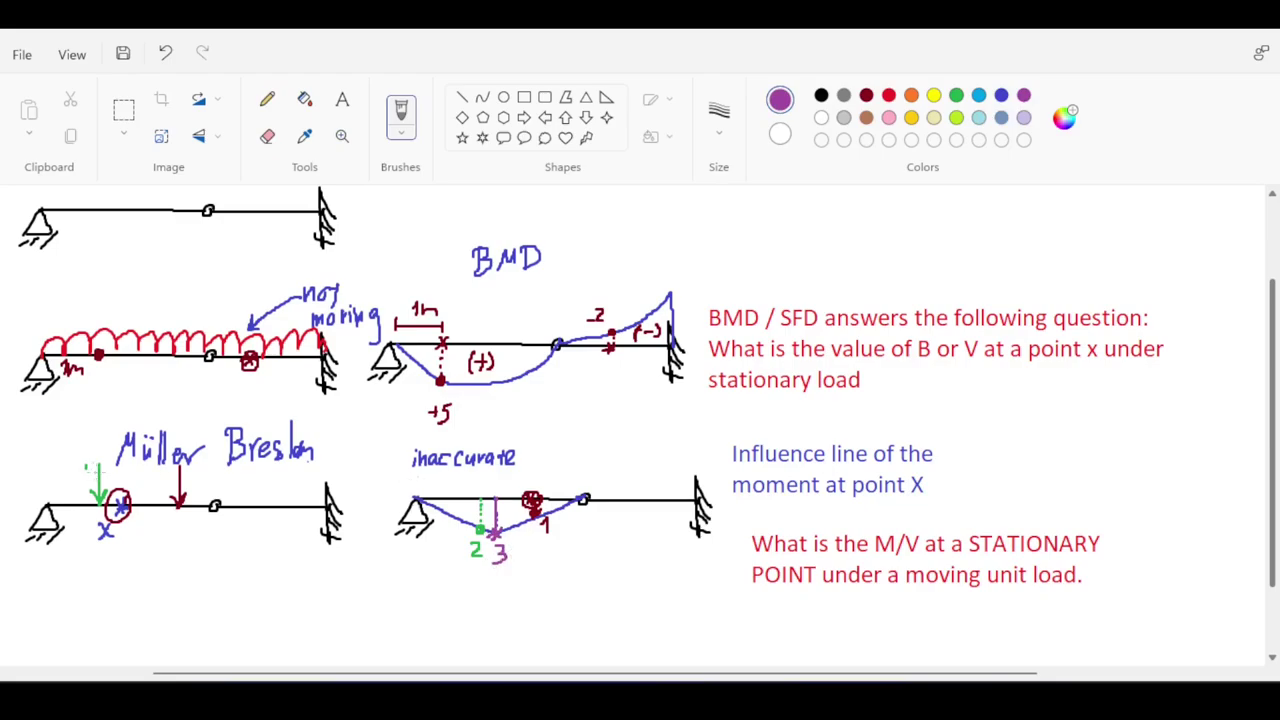
drag(123, 458, 123, 492)
mouse_move(114, 490)
mouse_down()
mouse_move(126, 503)
mouse_move(120, 487)
mouse_move(140, 484)
mouse_up()
key(ctrl+z)
key(ctrl+z)
click(1001, 95)
drag(416, 494, 464, 492)
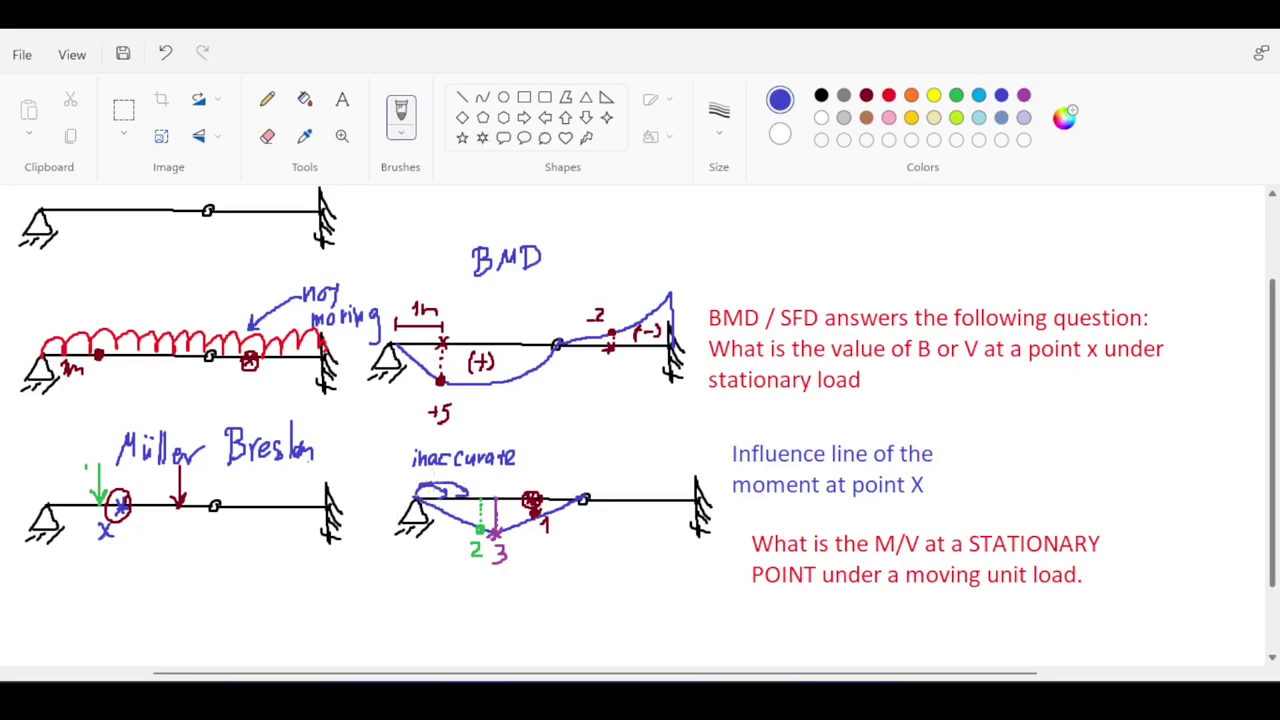
key(ctrl+z)
key(ctrl+z)
key(ctrl+z)
drag(414, 494, 464, 496)
key(ctrl+z)
mouse_move(38, 358)
mouse_down()
mouse_move(120, 378)
mouse_move(124, 360)
mouse_up()
key(ctrl+z)
drag(38, 368, 166, 362)
key(ctrl+z)
mouse_move(36, 360)
mouse_down()
mouse_move(133, 412)
mouse_move(185, 365)
mouse_move(172, 407)
mouse_move(212, 378)
mouse_up()
key(ctrl+z)
key(ctrl+z)
drag(414, 500, 468, 492)
drag(416, 490, 498, 482)
drag(492, 478, 500, 490)
key(ctrl+z)
key(ctrl+z)
drag(198, 446, 124, 496)
key(ctrl+z)
key(ctrl+z)
mouse_move(124, 292)
mouse_down()
mouse_move(156, 326)
mouse_move(145, 320)
mouse_up()
key(ctrl+z)
drag(82, 352, 176, 340)
key(ctrl+z)
drag(380, 322, 592, 352)
key(ctrl+z)
mouse_move(70, 575)
mouse_down()
mouse_move(136, 532)
mouse_move(102, 492)
mouse_move(130, 512)
mouse_up()
key(ctrl+z)
key(ctrl+z)
mouse_move(152, 460)
mouse_down()
mouse_move(205, 447)
mouse_move(280, 500)
mouse_up()
key(ctrl+z)
drag(585, 498, 508, 492)
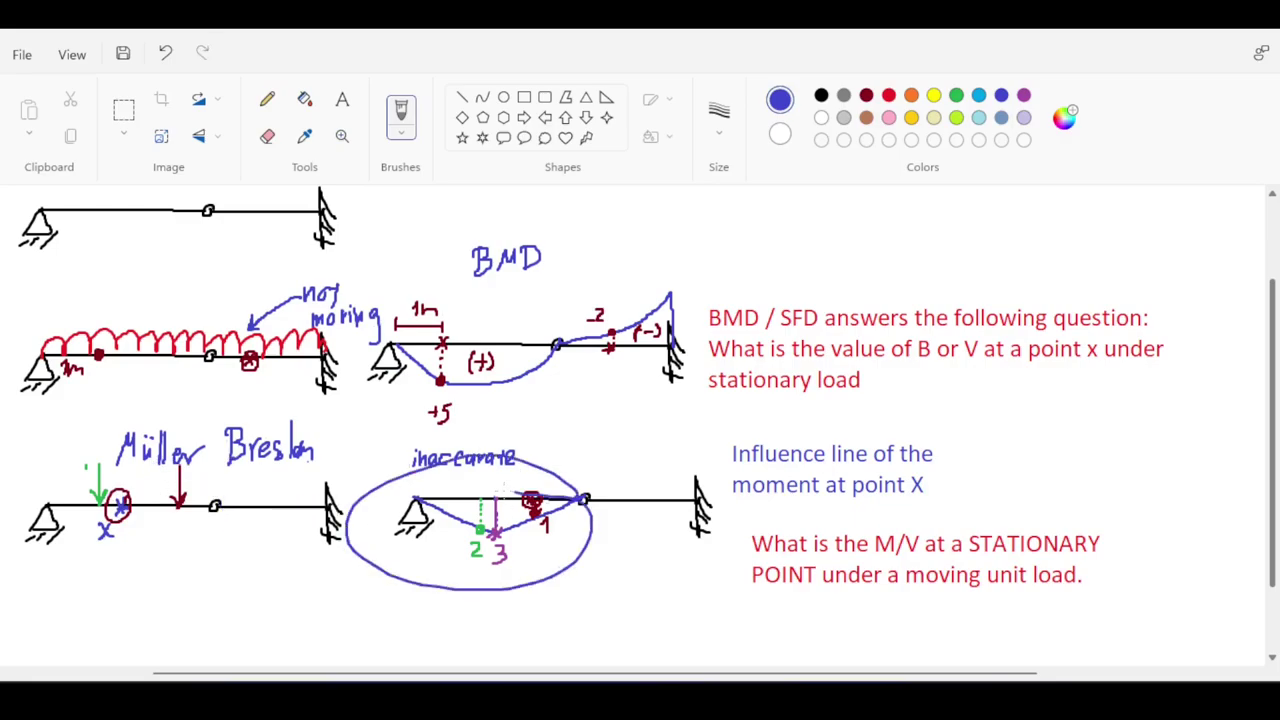
key(ctrl+z)
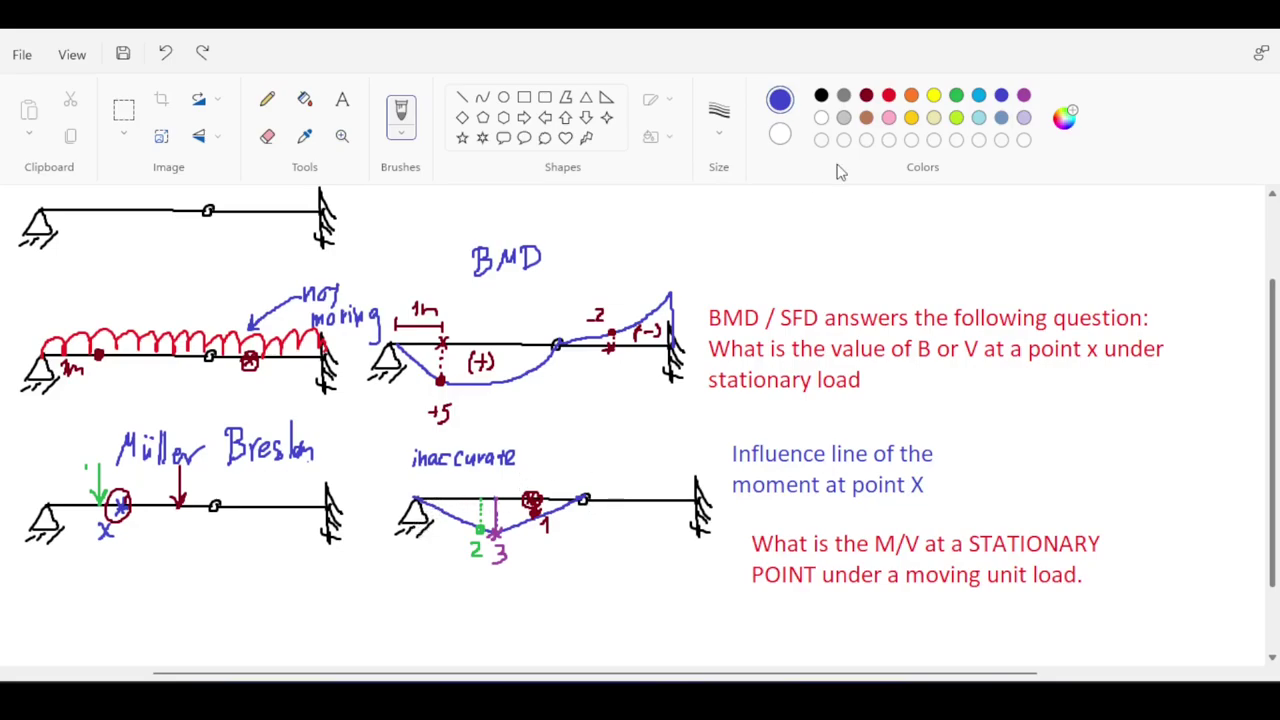
- Draw a red load arrow on the Müller Breslau beam between hinge and fixed end, plus a red cross at the matching influence-line point
click(889, 95)
mouse_move(518, 468)
mouse_down()
mouse_move(520, 590)
mouse_move(525, 462)
mouse_up()
key(ctrl+z)
mouse_move(196, 432)
mouse_down()
mouse_move(172, 446)
mouse_move(212, 440)
mouse_up()
key(ctrl+z)
mouse_move(640, 500)
mouse_down()
mouse_move(630, 490)
mouse_move(648, 488)
mouse_move(650, 504)
mouse_move(642, 477)
mouse_up()
key(ctrl+z)
key(ctrl+z)
mouse_move(271, 474)
mouse_down()
mouse_move(271, 505)
mouse_move(279, 492)
mouse_move(136, 536)
mouse_move(120, 528)
mouse_move(152, 522)
mouse_up()
key(ctrl+z)
mouse_move(126, 515)
mouse_down()
mouse_move(155, 529)
mouse_move(207, 608)
mouse_move(410, 579)
mouse_move(450, 562)
mouse_up()
key(ctrl+z)
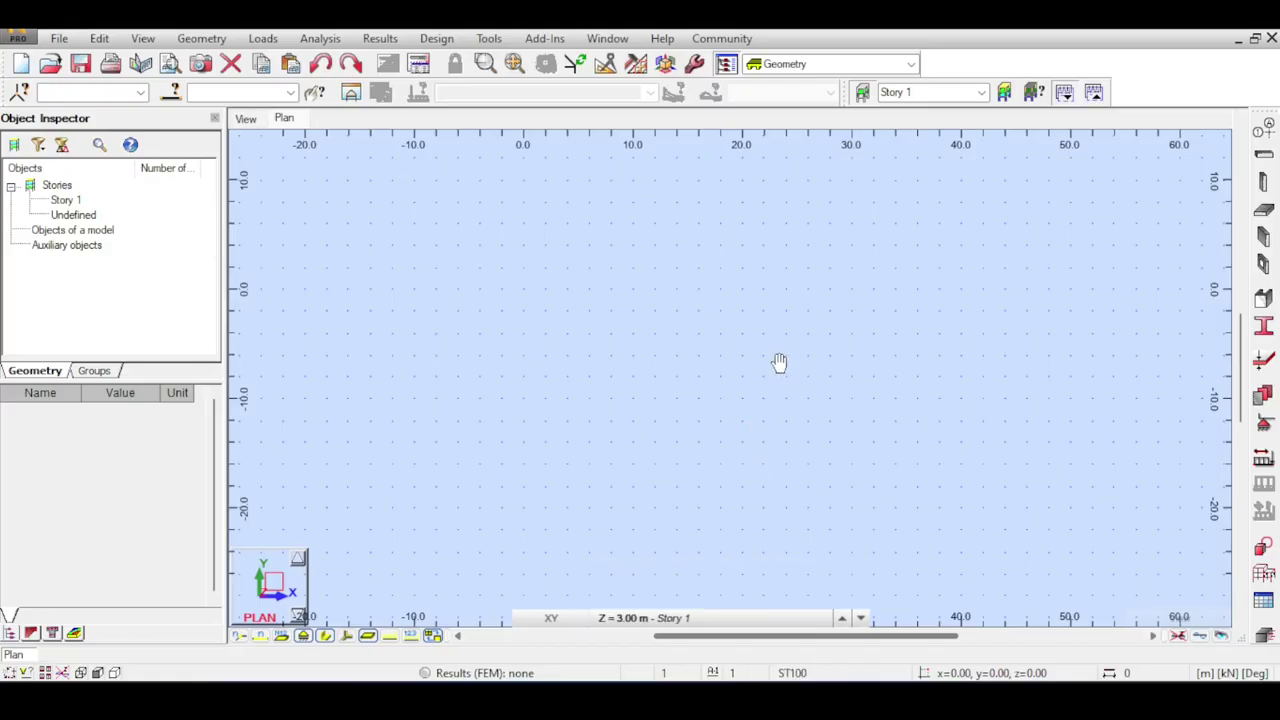
- Define Cartesian structural axes in the X direction at positions 0, 5, 8 and 12 m
click(1266, 150)
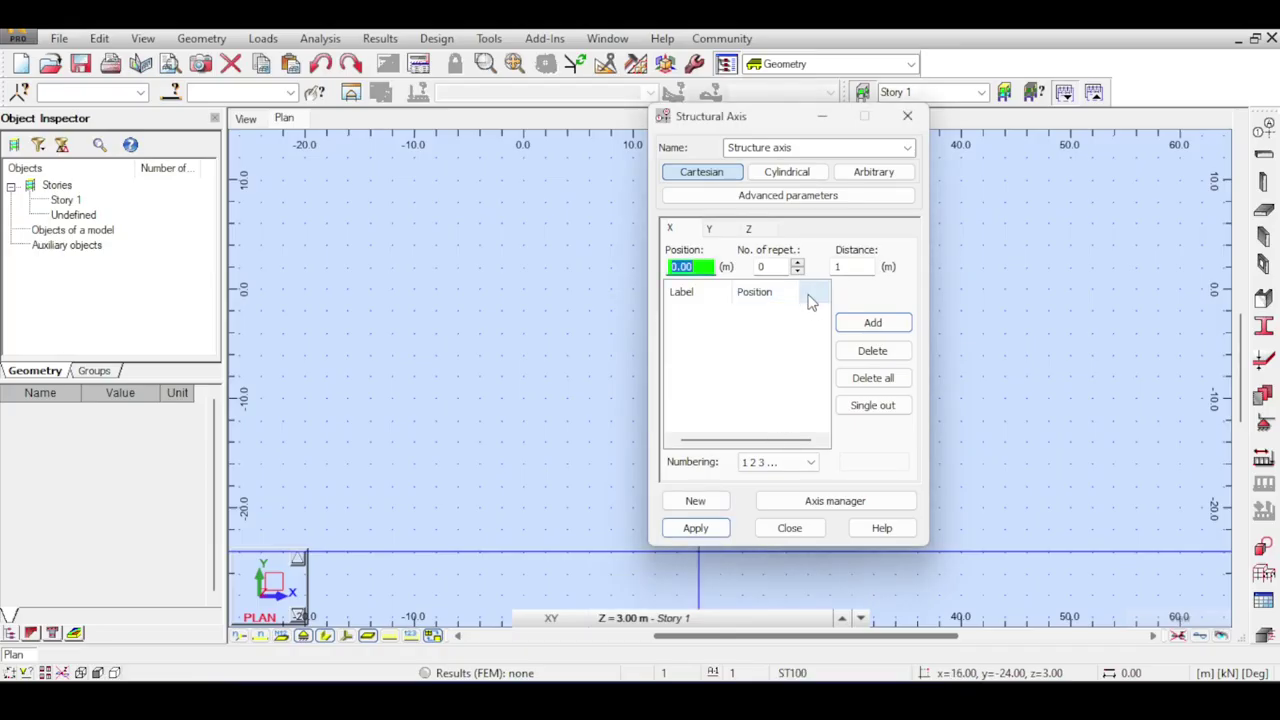
key(Return)
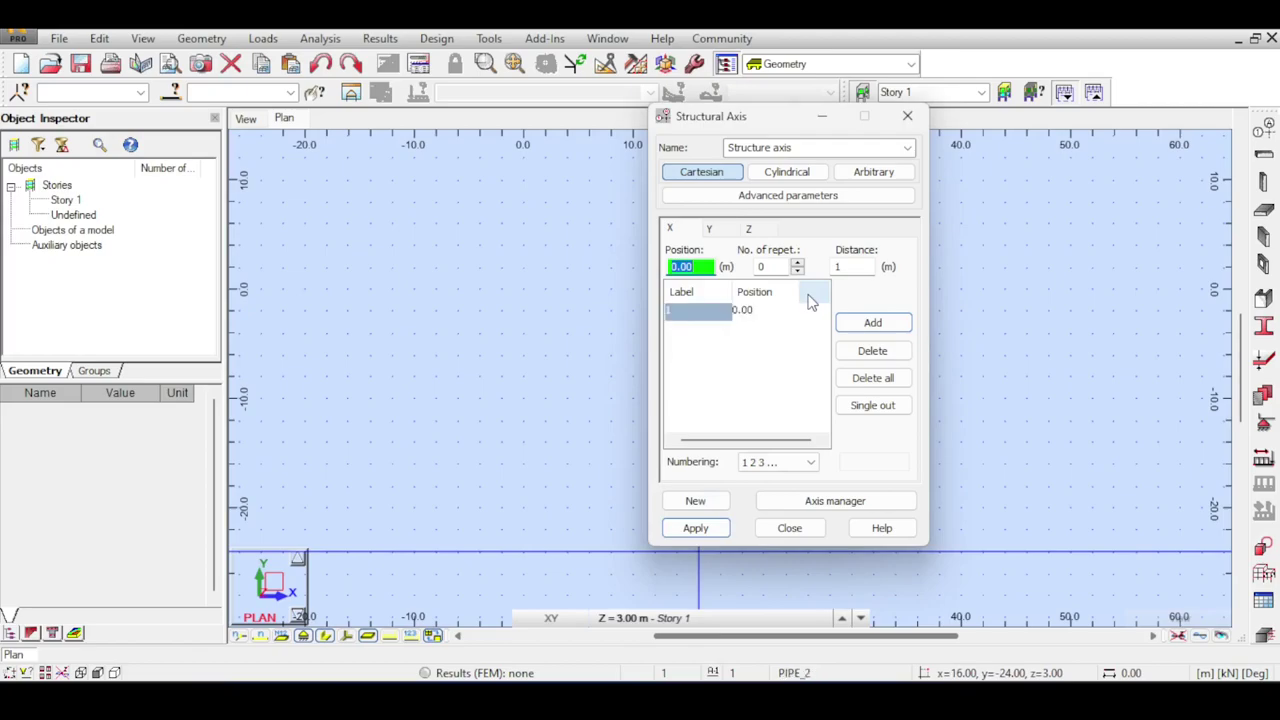
text(5)
key(Return)
text(8)
key(Return)
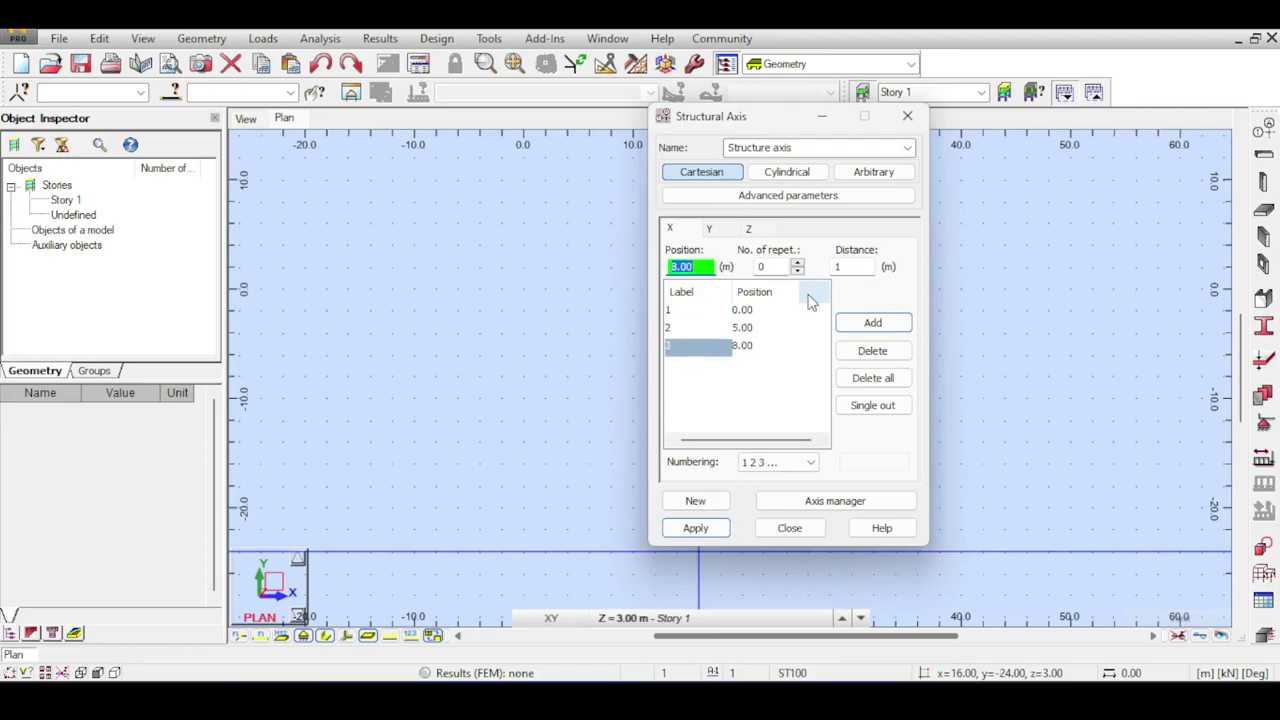
text(11)
key(Return)
- Add a Y-direction axis at position 0 and apply the structural axes
click(736, 229)
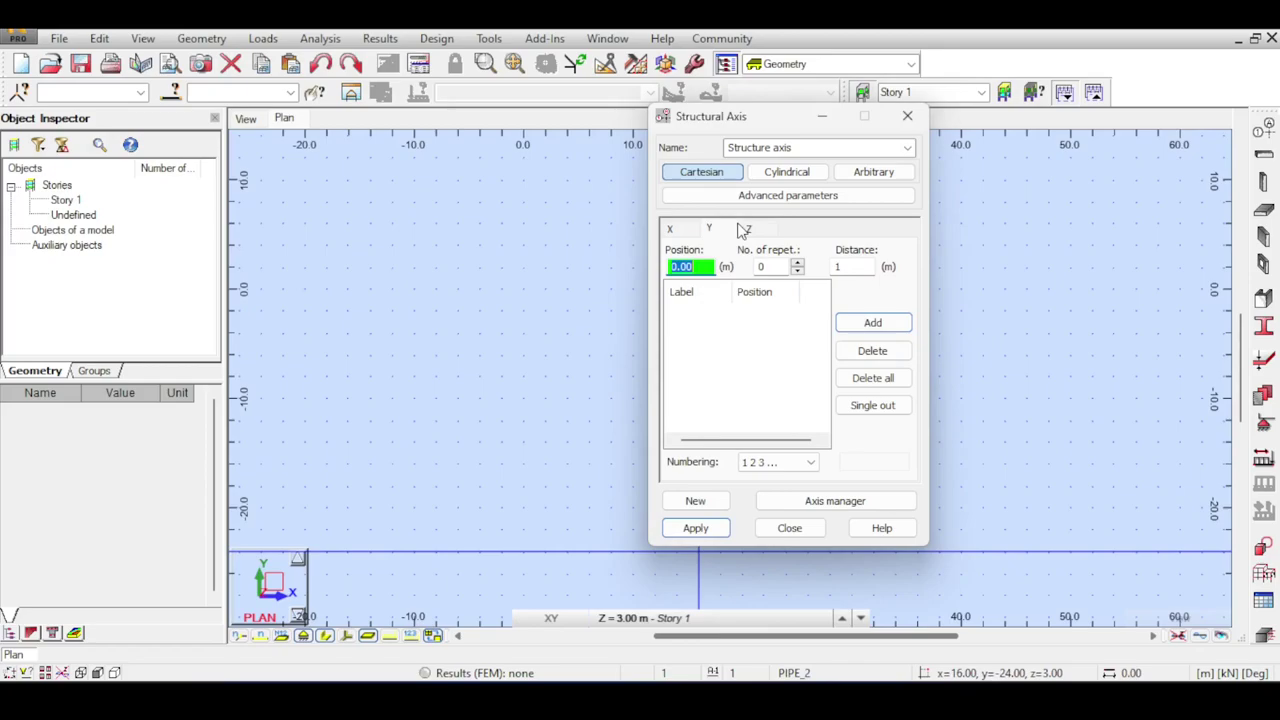
key(Return)
click(748, 229)
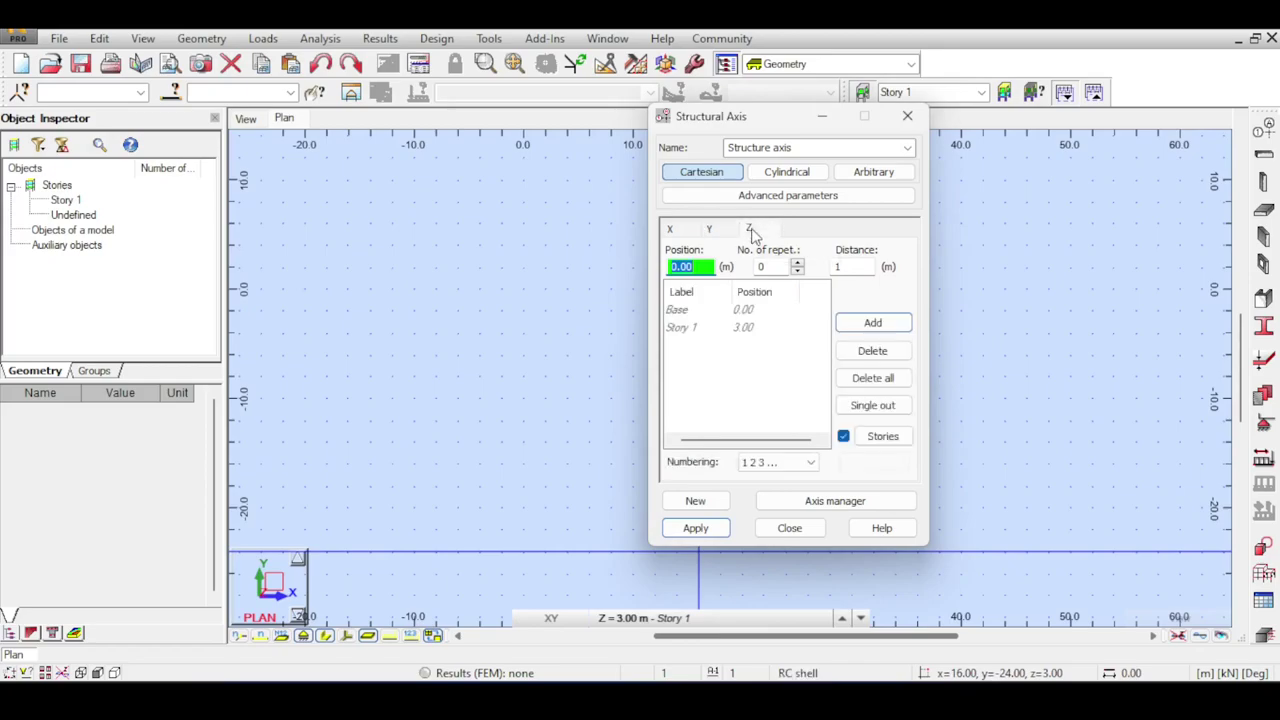
click(697, 528)
click(789, 528)
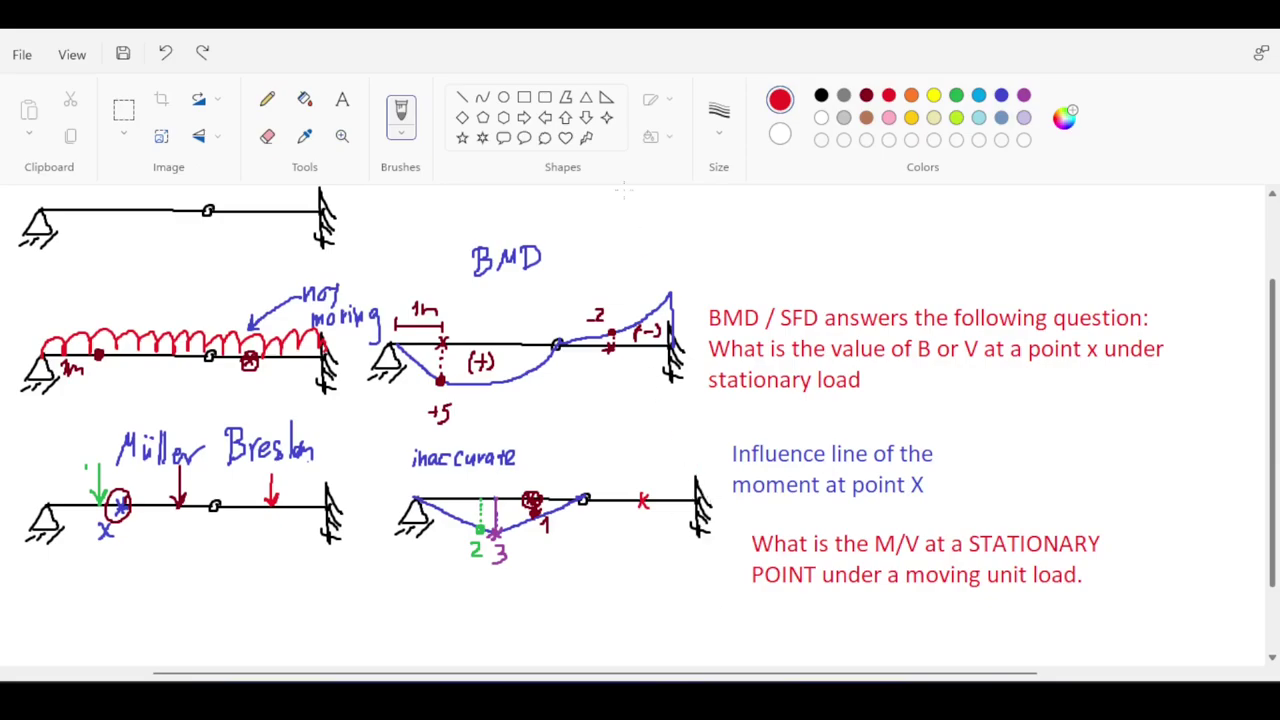
mouse_move(524, 231)
mouse_down()
mouse_move(560, 290)
mouse_move(562, 240)
mouse_up()
key(ctrl+z)
mouse_move(600, 394)
mouse_down()
mouse_move(466, 409)
mouse_move(358, 462)
mouse_up()
key(ctrl+z)
mouse_move(566, 248)
mouse_down()
mouse_move(446, 292)
mouse_move(578, 246)
mouse_up()
key(ctrl+z)
mouse_move(594, 400)
mouse_down()
mouse_move(582, 391)
mouse_move(345, 478)
mouse_up()
key(ctrl+z)
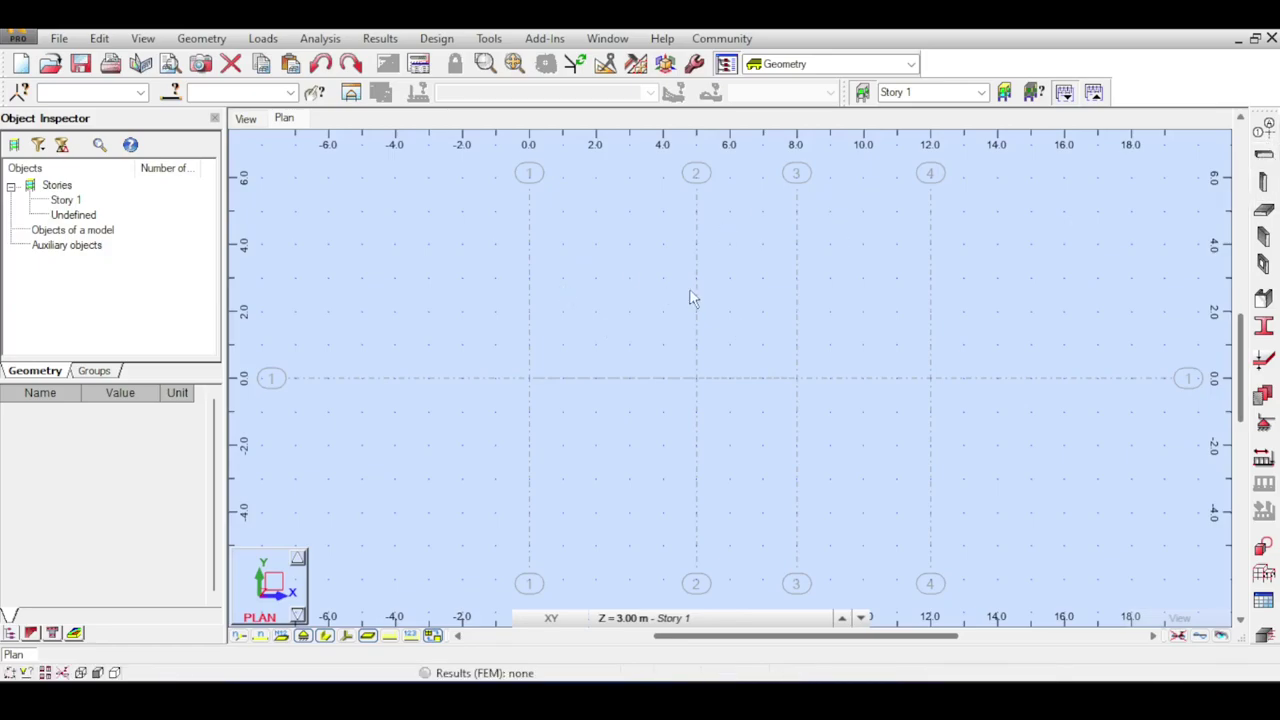
- Draw three consecutive RC beams of section B R200x400 with Drag enabled, along Y = 0 through X = 0, 5, 8 and 12 m
click(1265, 181)
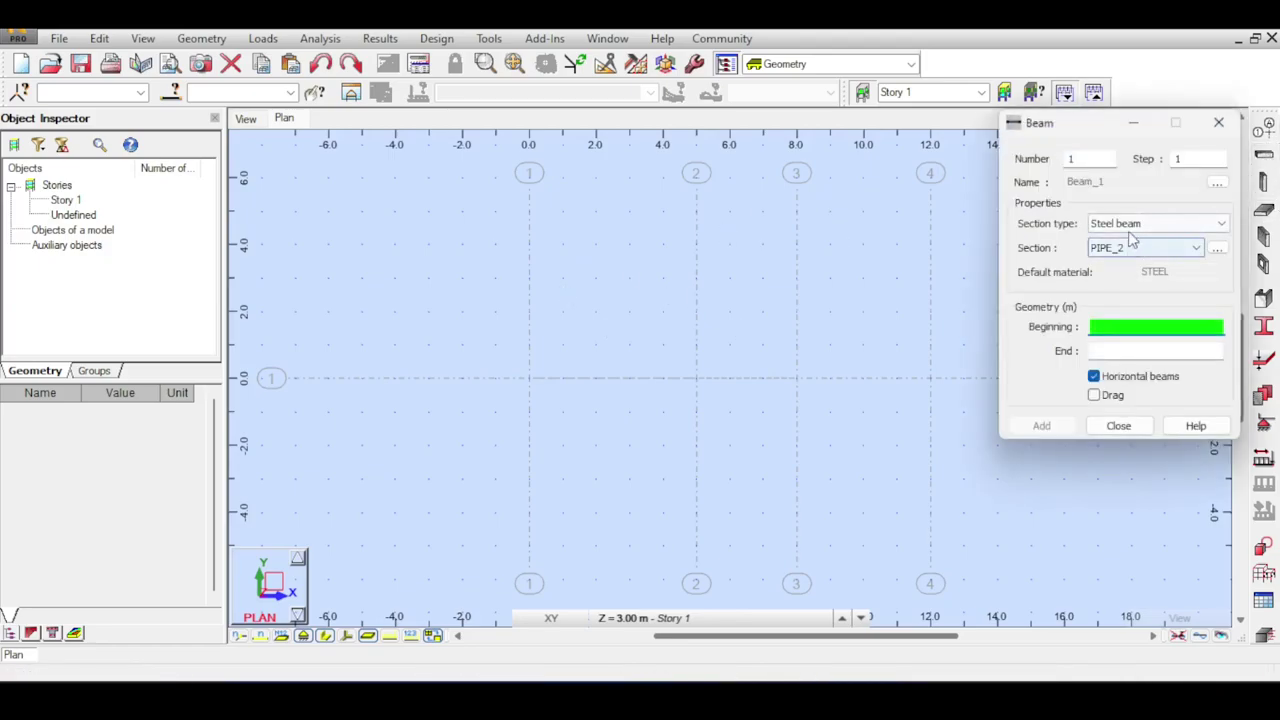
click(1137, 248)
click(1140, 250)
click(1155, 223)
click(1150, 248)
click(1130, 250)
click(1133, 276)
click(1140, 248)
click(1115, 289)
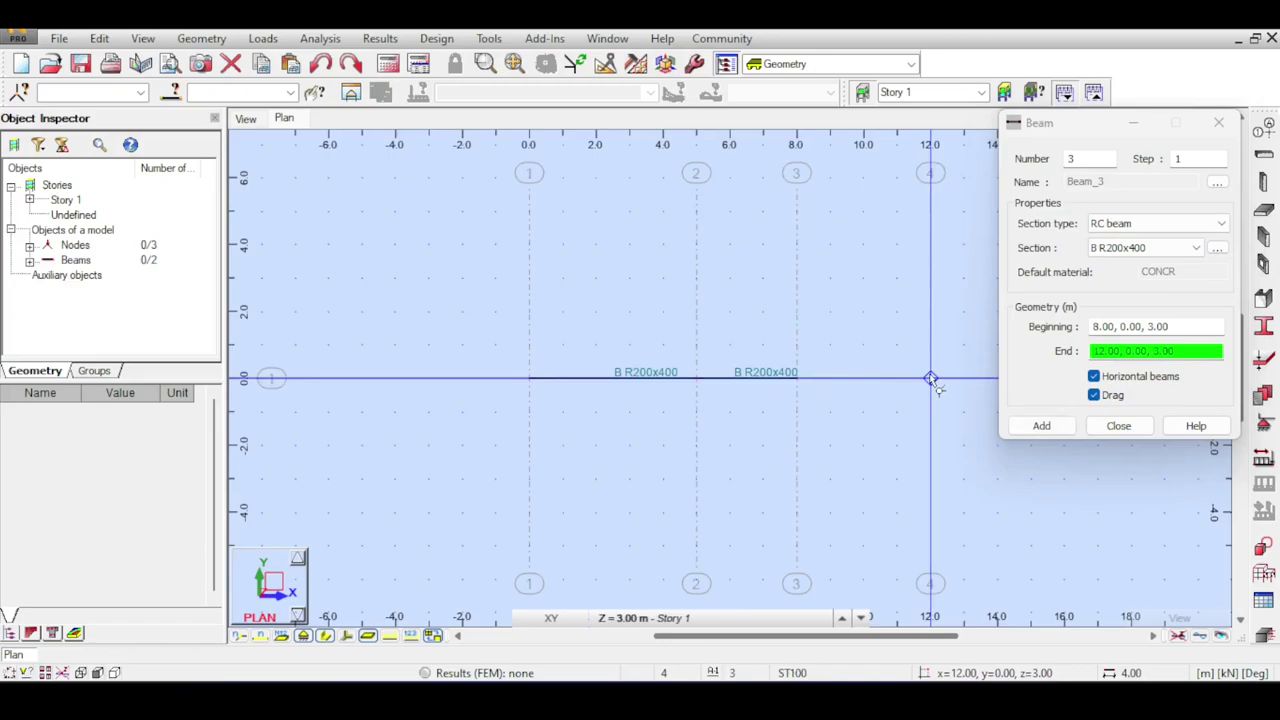
click(930, 378)
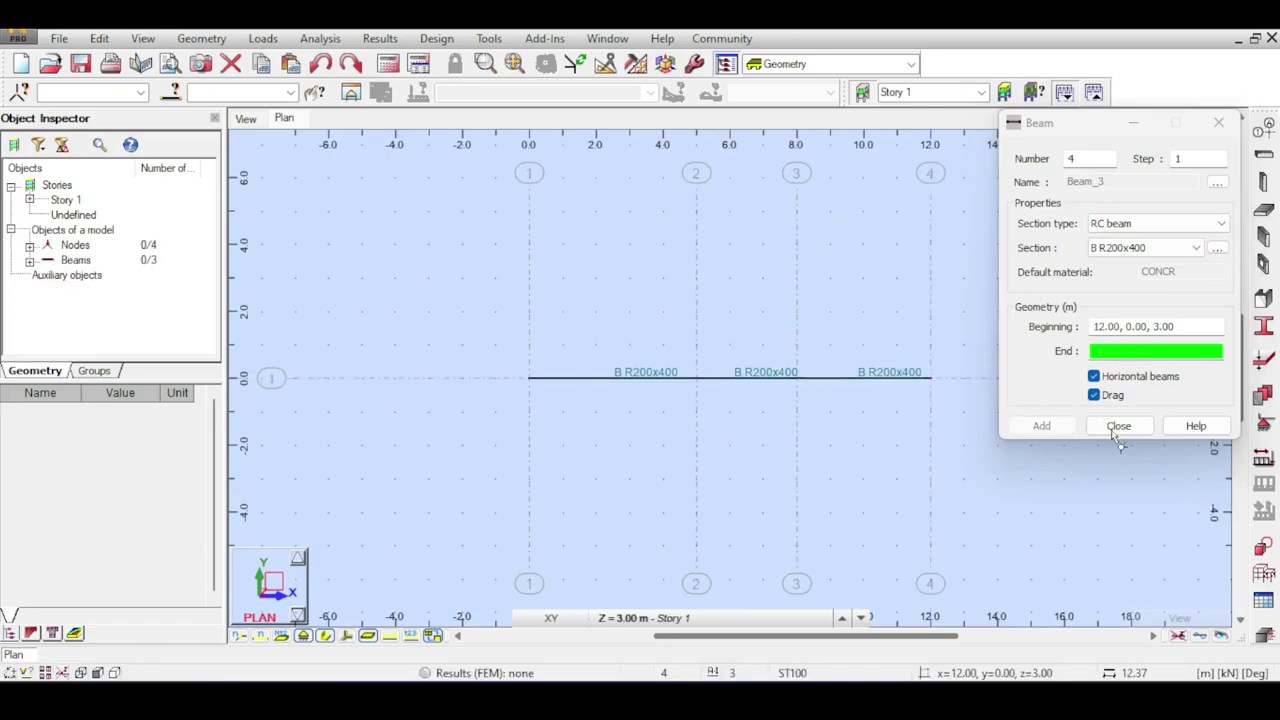
key(Escape)
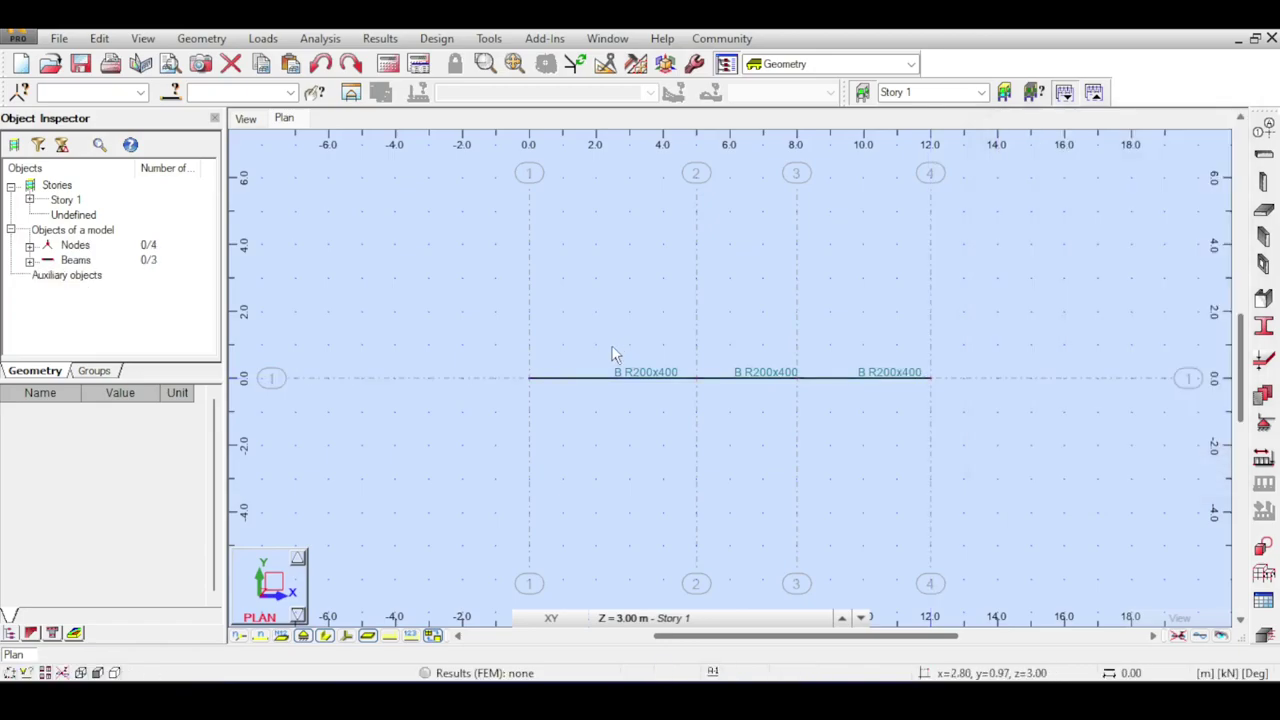
- Assign a Fixed nodal support to the beam end at vertical axis 1
click(1264, 426)
click(742, 211)
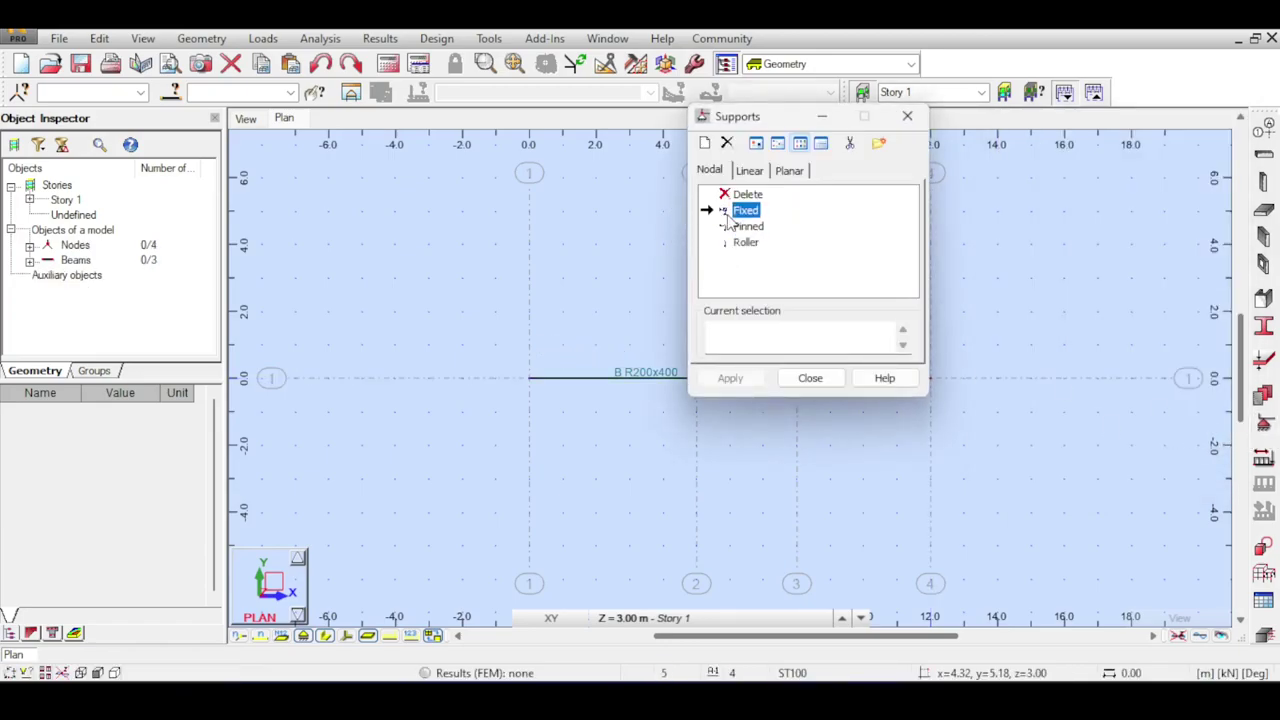
click(529, 378)
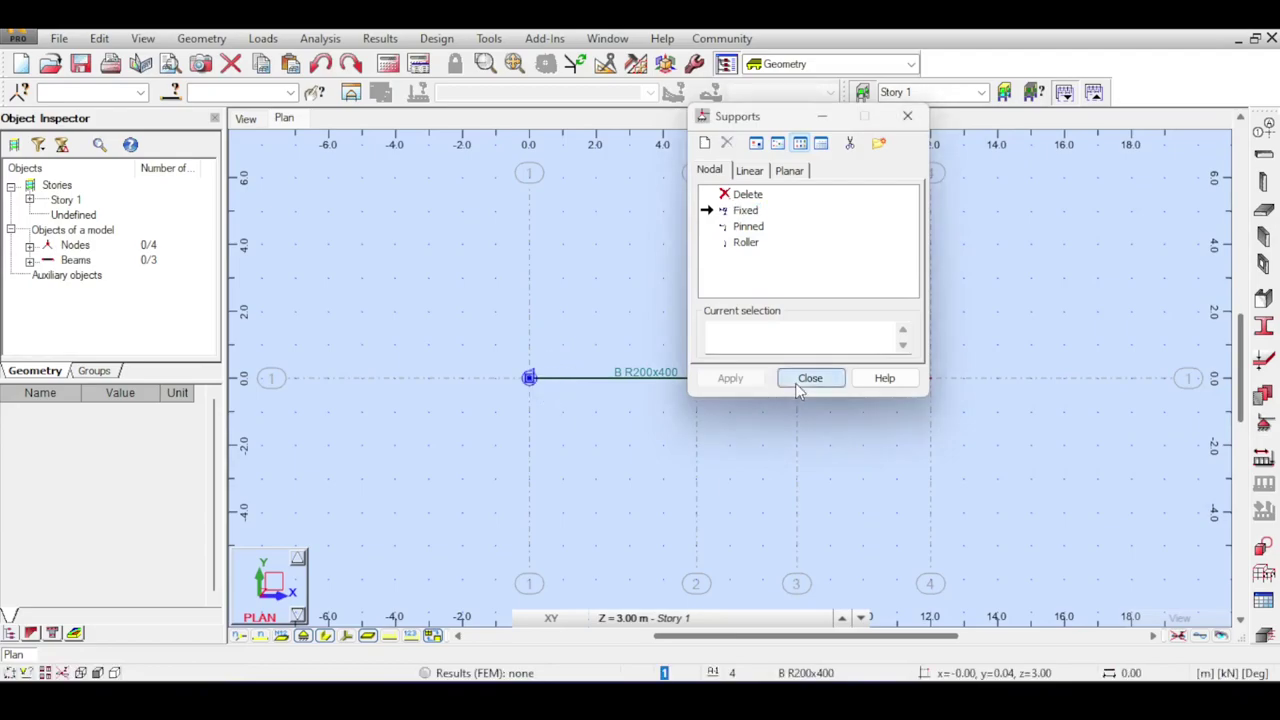
click(810, 378)
- Assign Pinned nodal supports to the beam nodes at vertical axes 3 and 4
click(1264, 426)
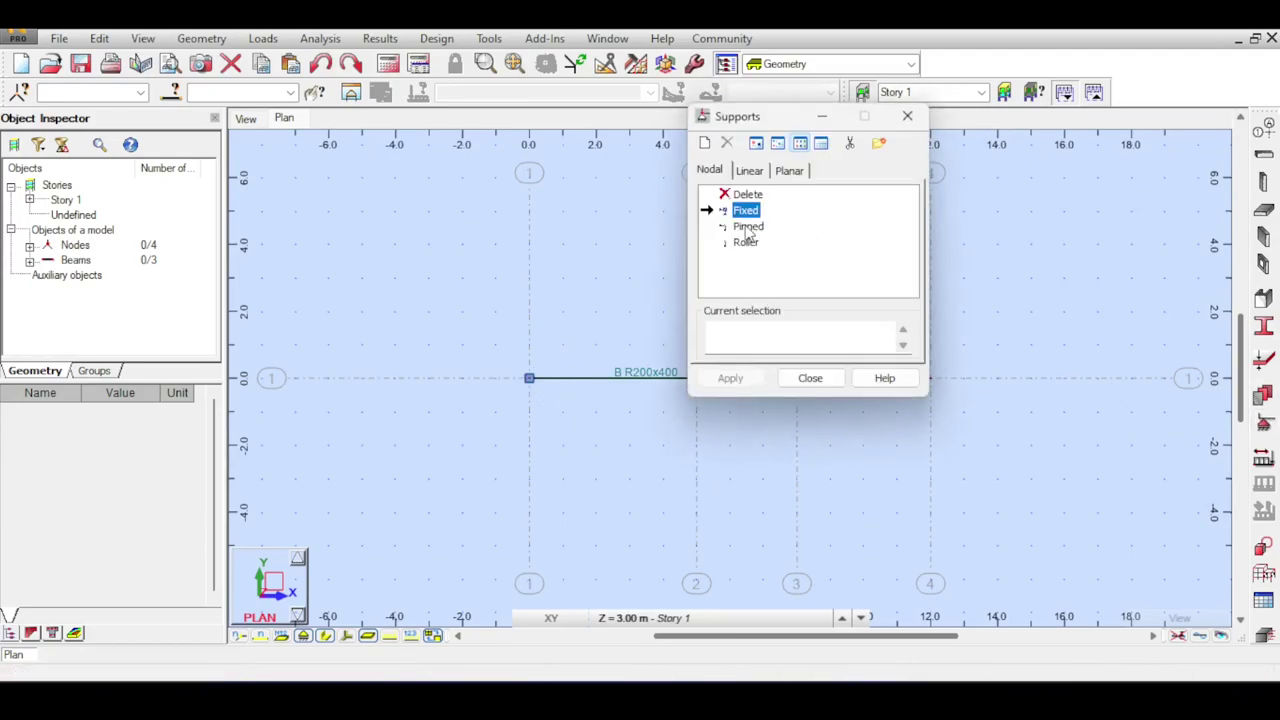
click(748, 226)
drag(765, 116, 231, 108)
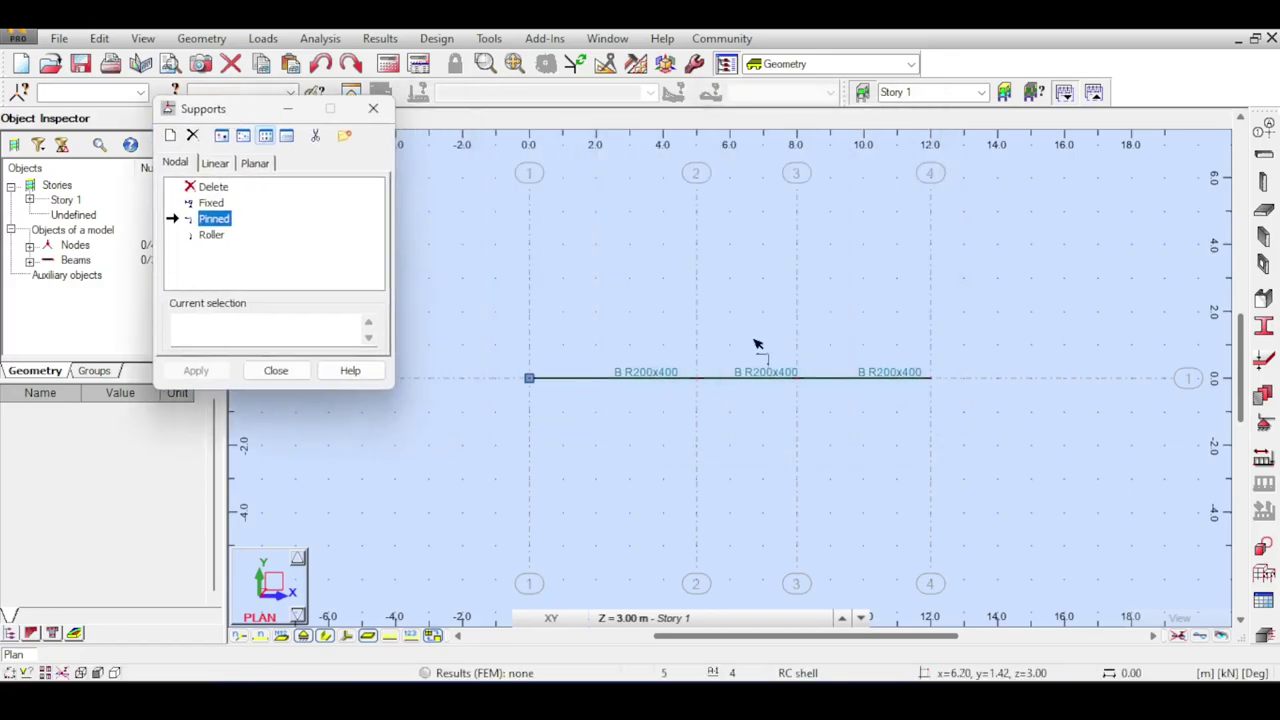
drag(752, 330, 962, 420)
click(204, 375)
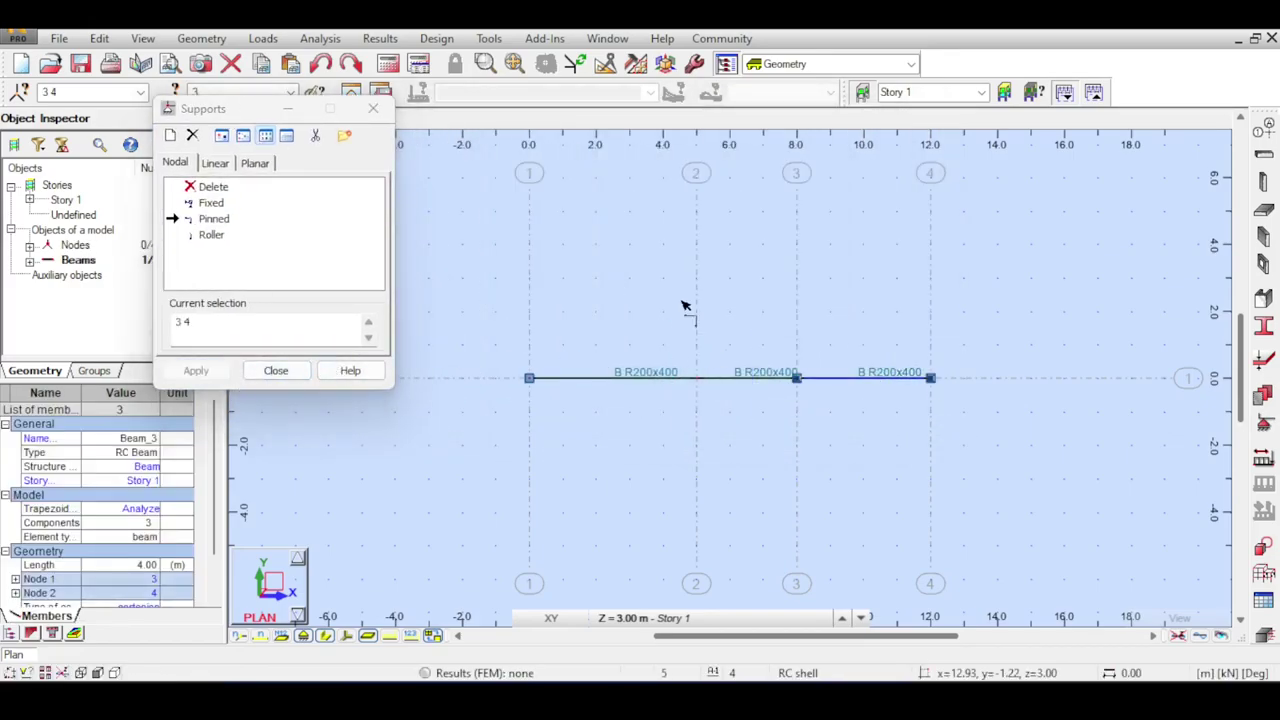
- Apply a Pinned-Fixed member release to the beam between axes 2 and 3 in the 3D view
click(247, 122)
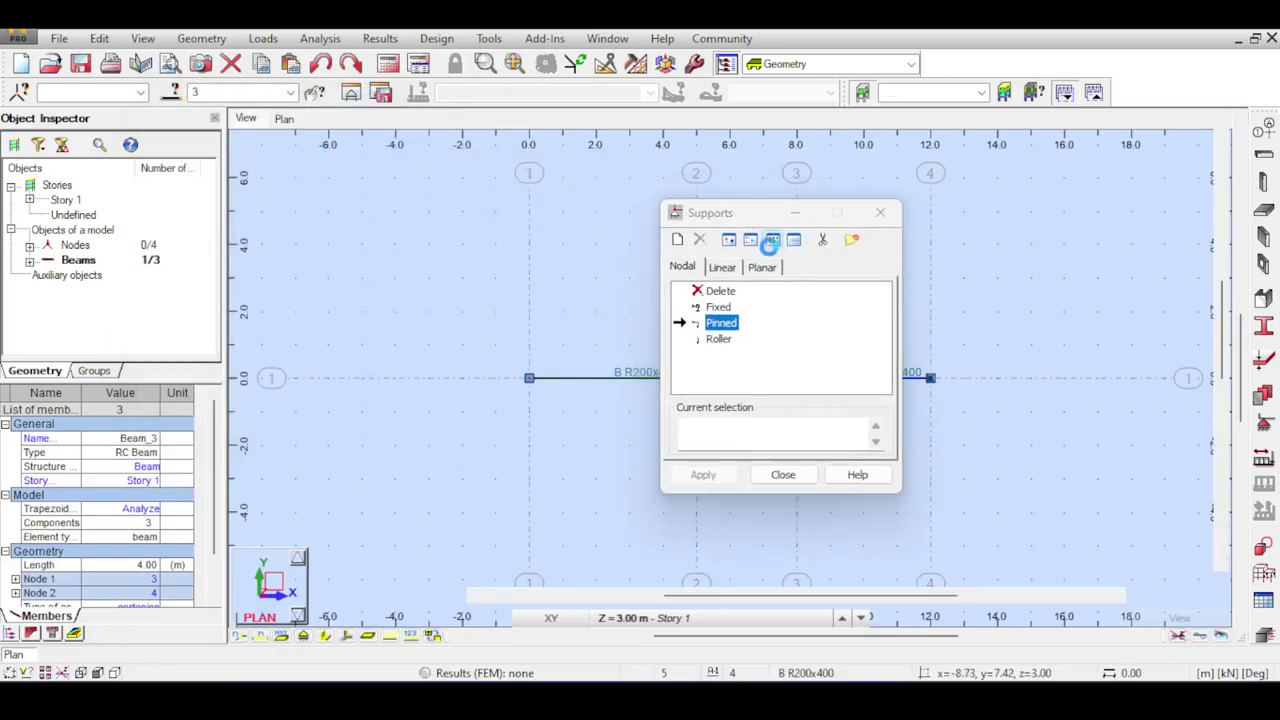
scroll(745, 285, up, 2)
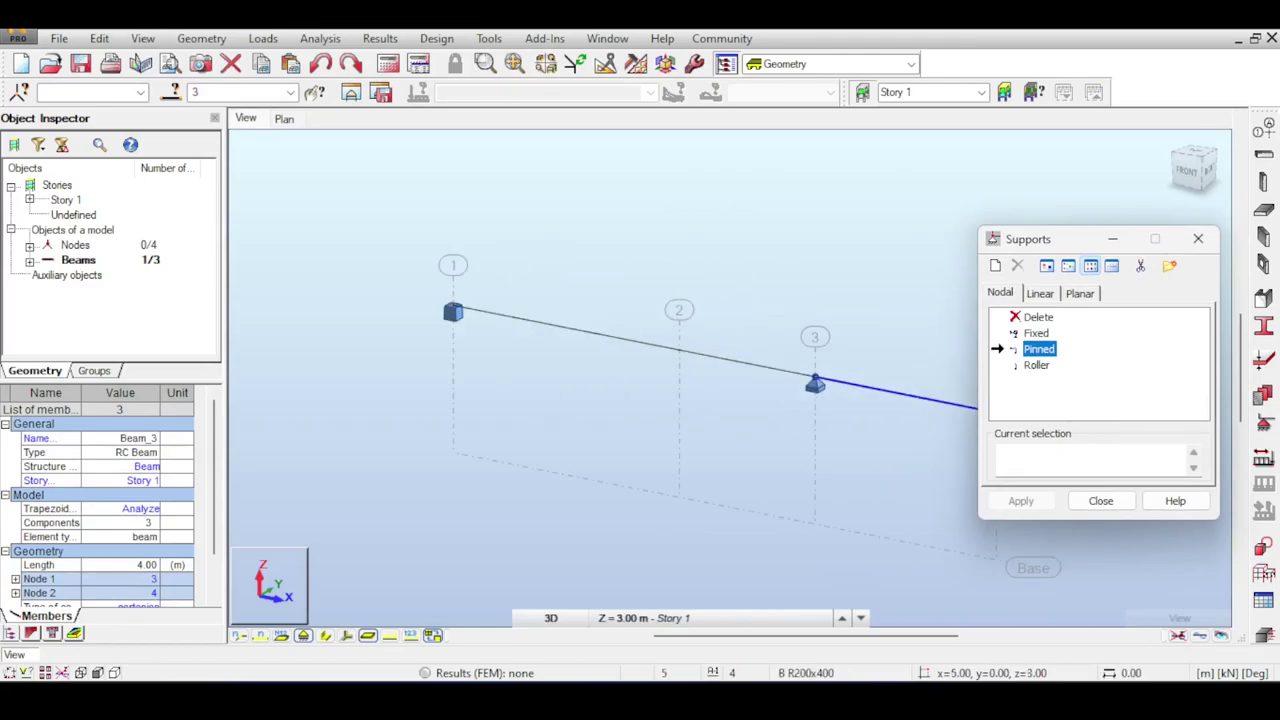
click(210, 39)
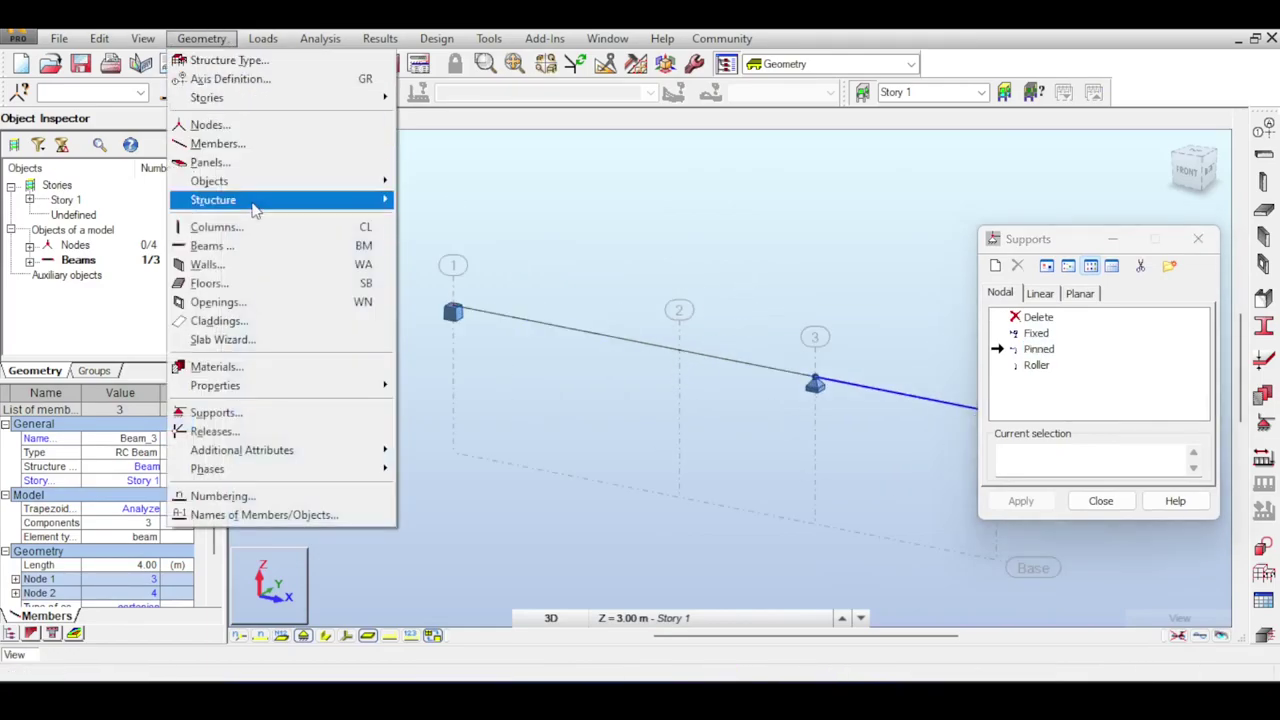
click(230, 431)
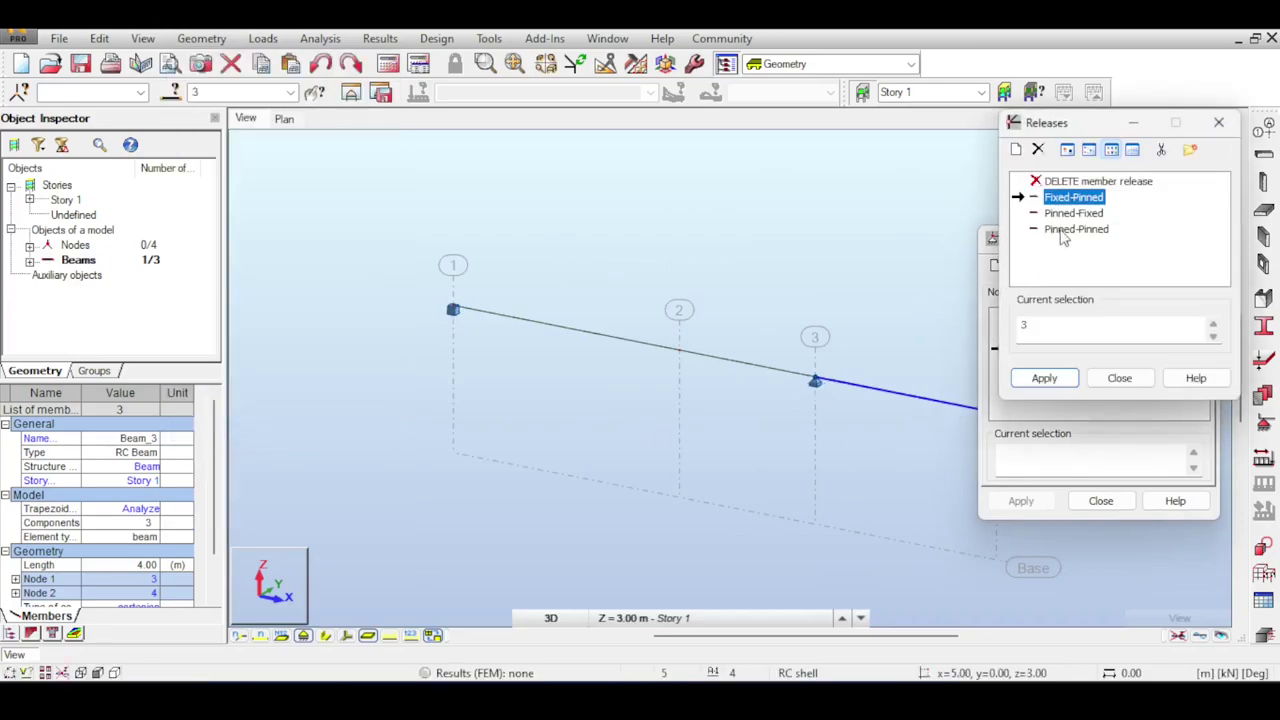
click(1073, 214)
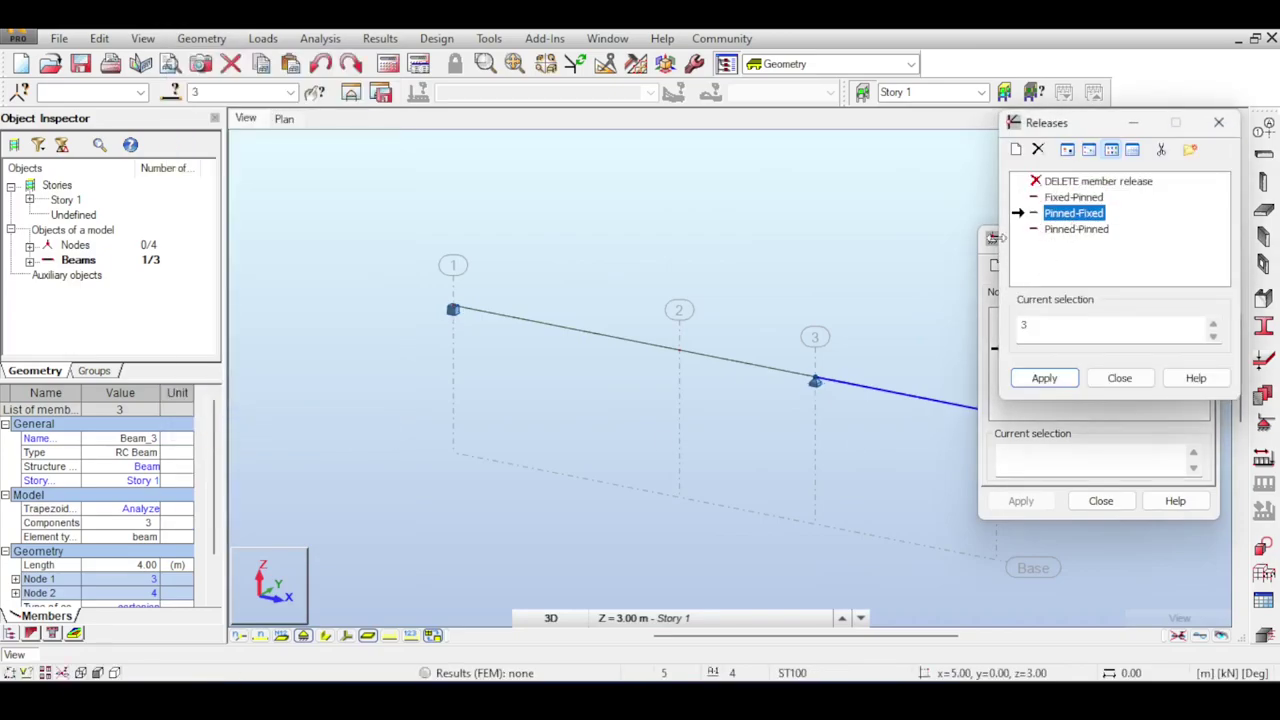
click(718, 366)
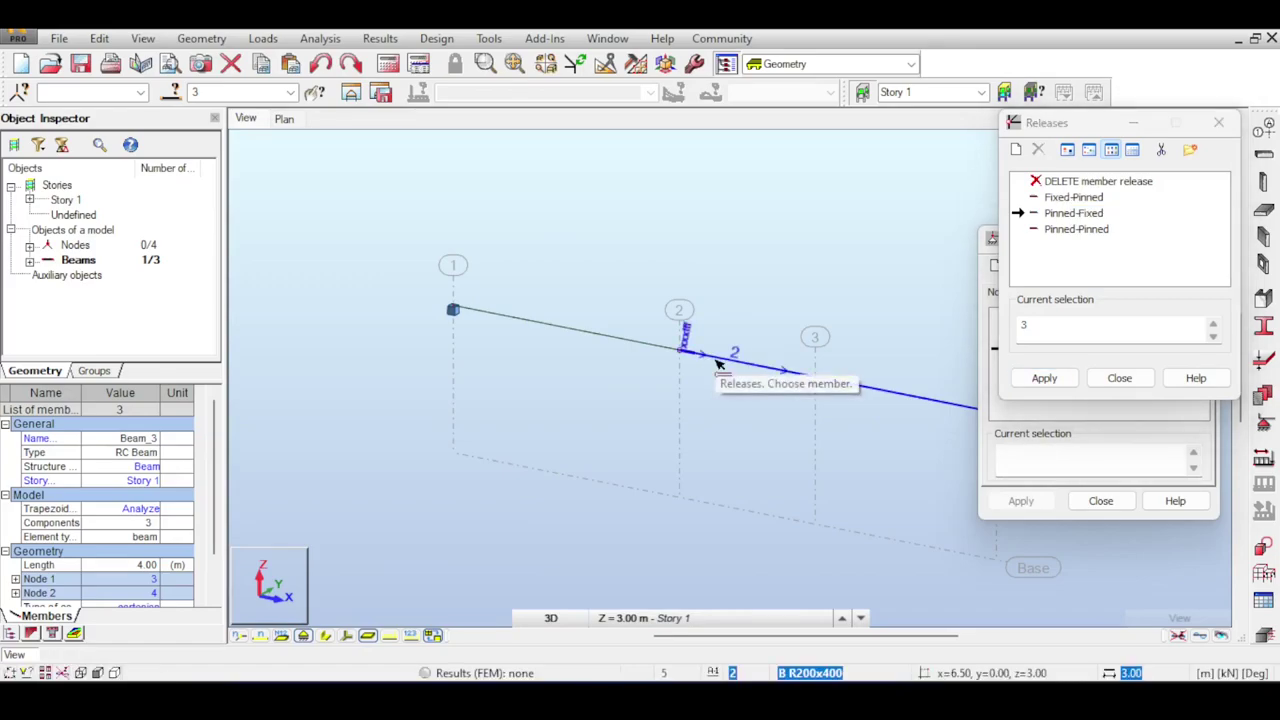
click(1125, 379)
click(1101, 502)
- Run the structural analysis, agree to continue it to completion, and clear the beam selection
middle_drag(673, 262, 566, 263)
scroll(568, 279, down, 1)
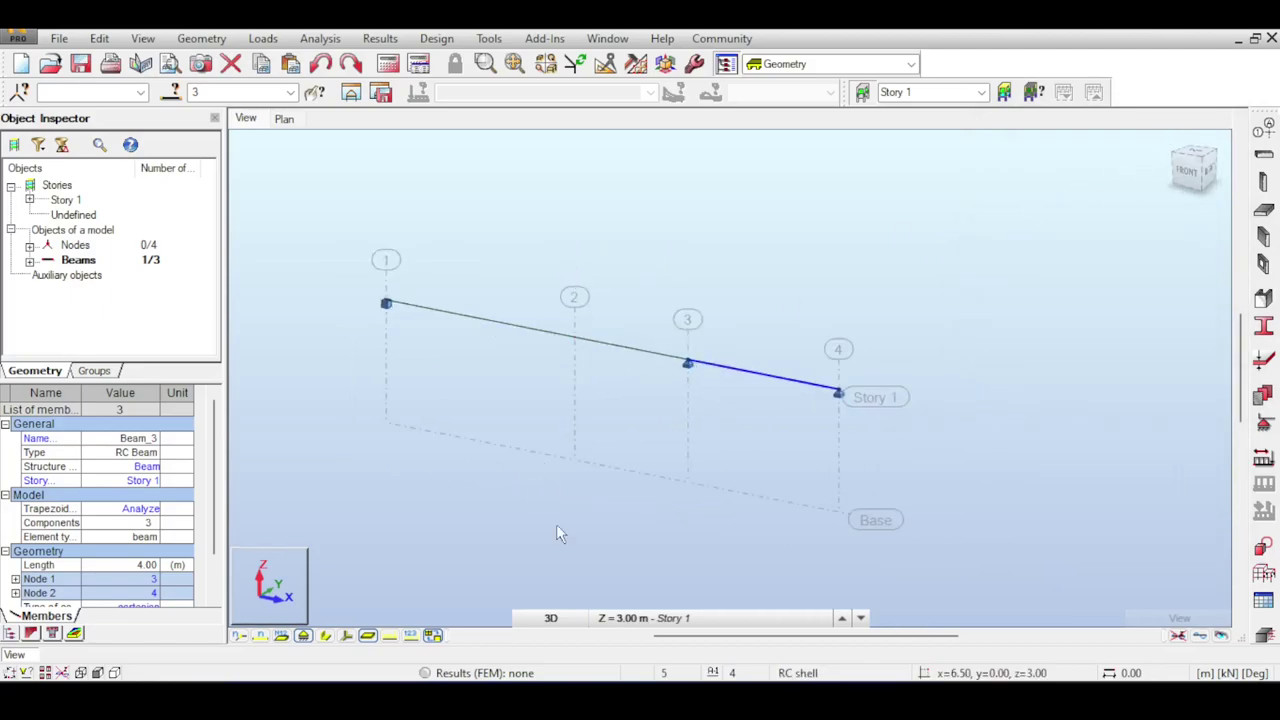
middle_drag(526, 474, 626, 407)
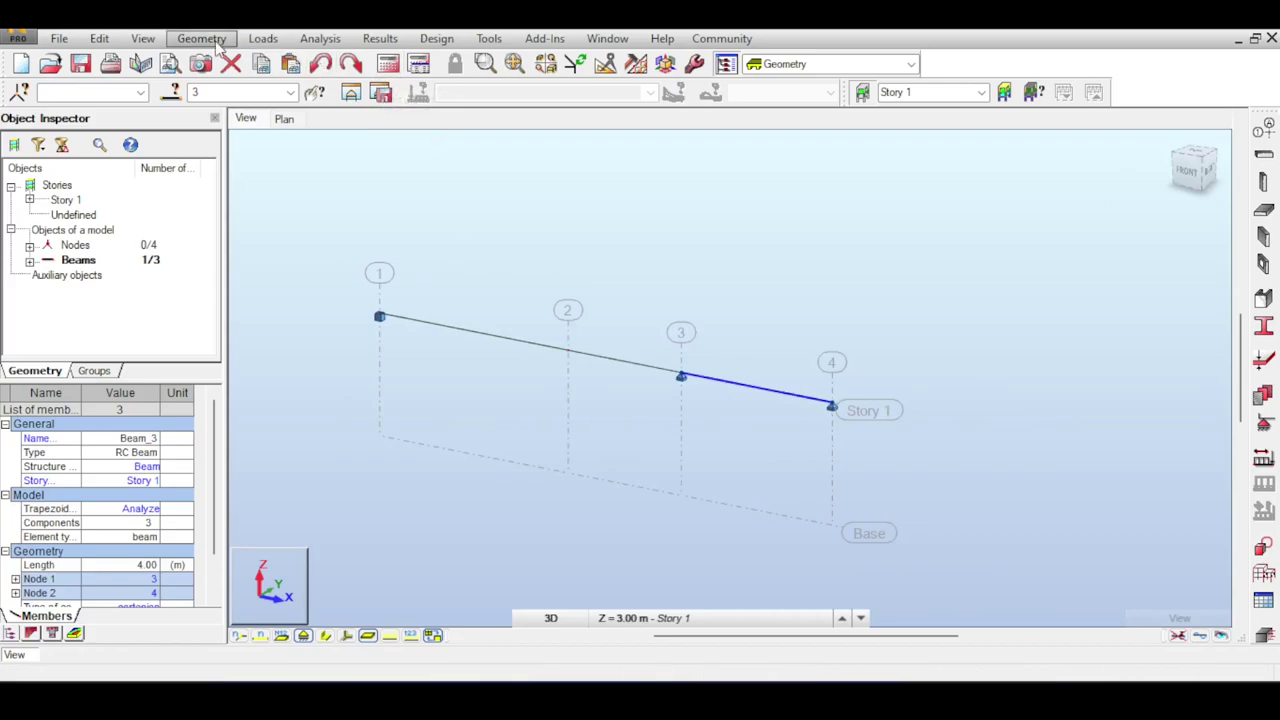
click(388, 63)
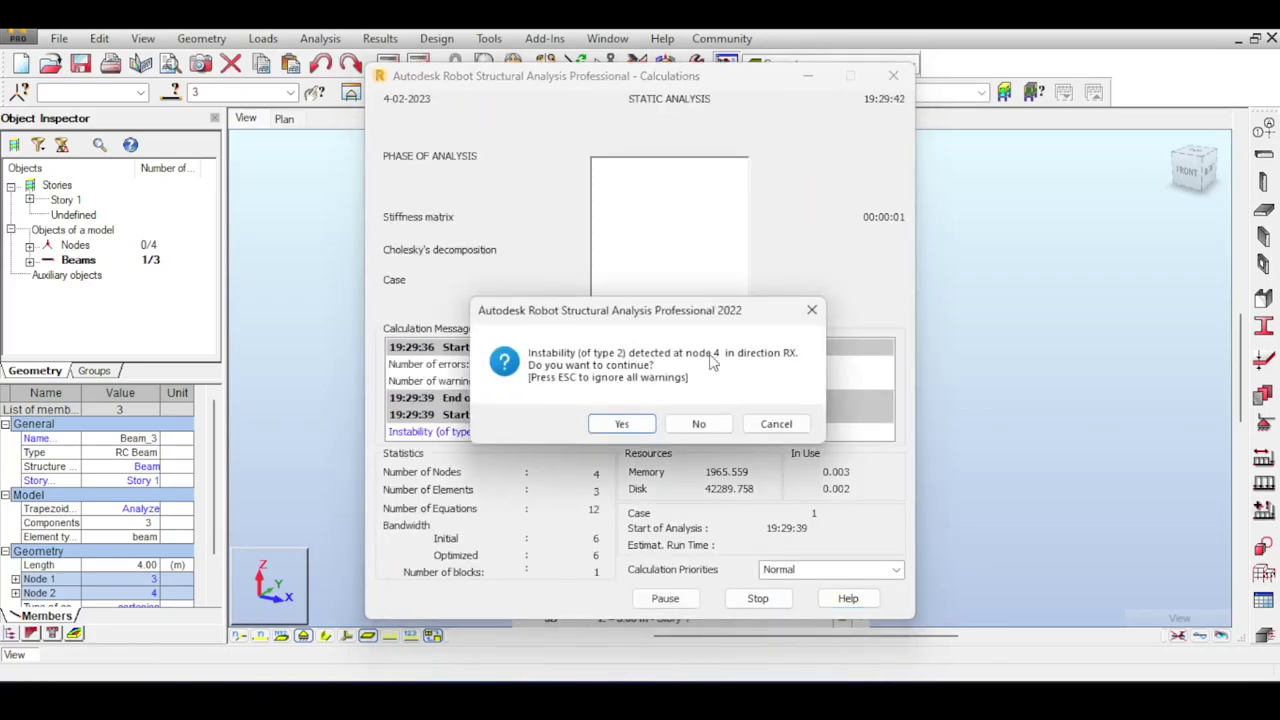
key(Return)
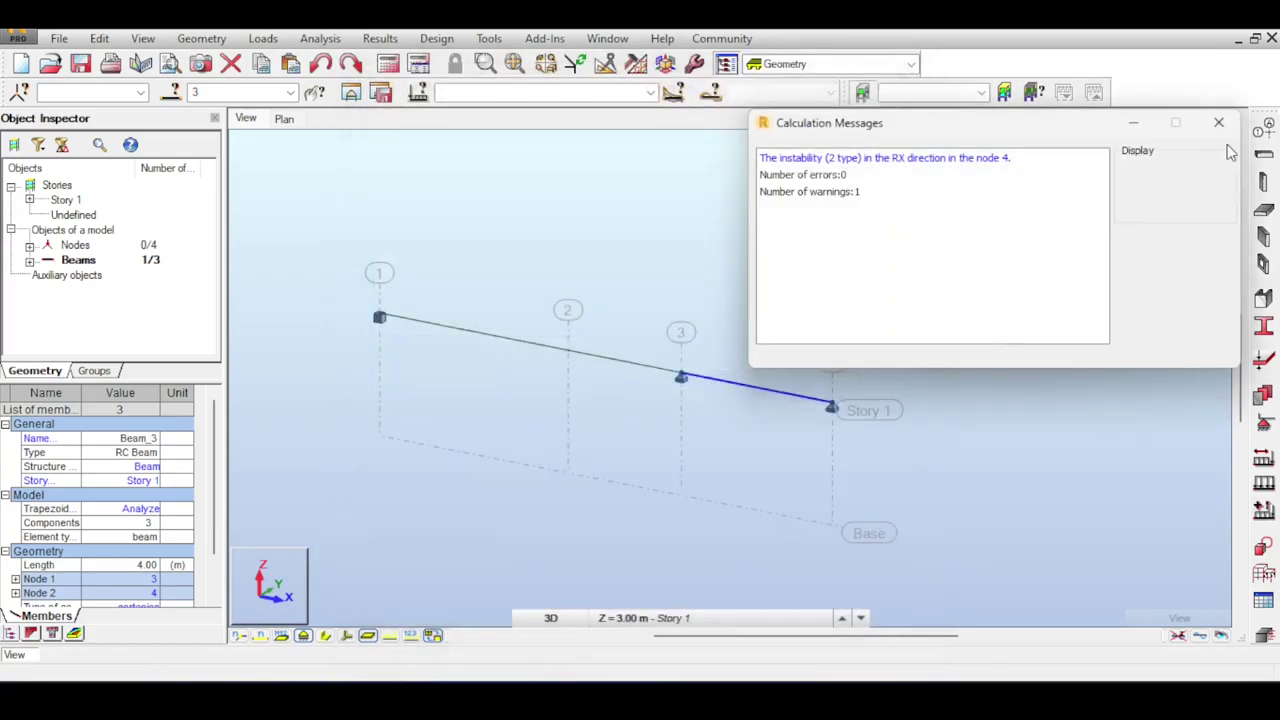
click(650, 390)
- Replace the support at axis 4 with a Fixed support and accept the change to the structure data
scroll(806, 423, up, 3)
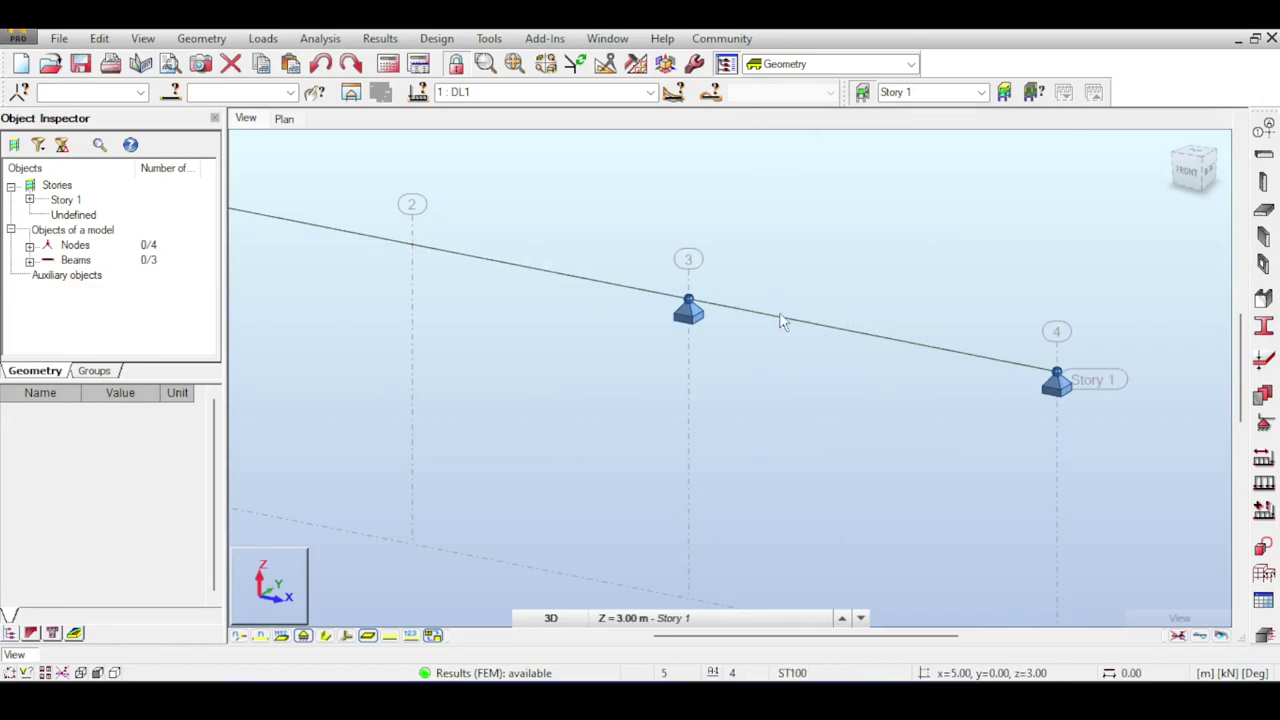
drag(790, 260, 792, 259)
key(Escape)
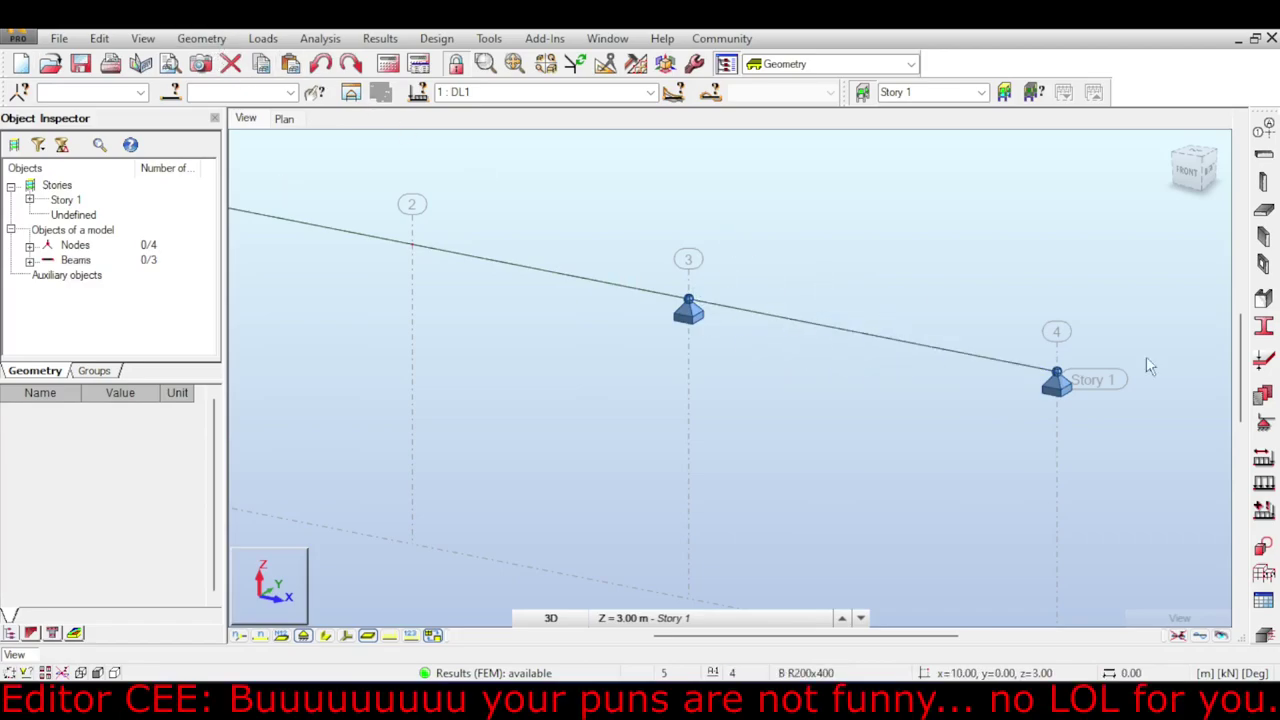
click(1263, 424)
click(1036, 333)
middle_drag(1052, 383, 837, 337)
click(842, 335)
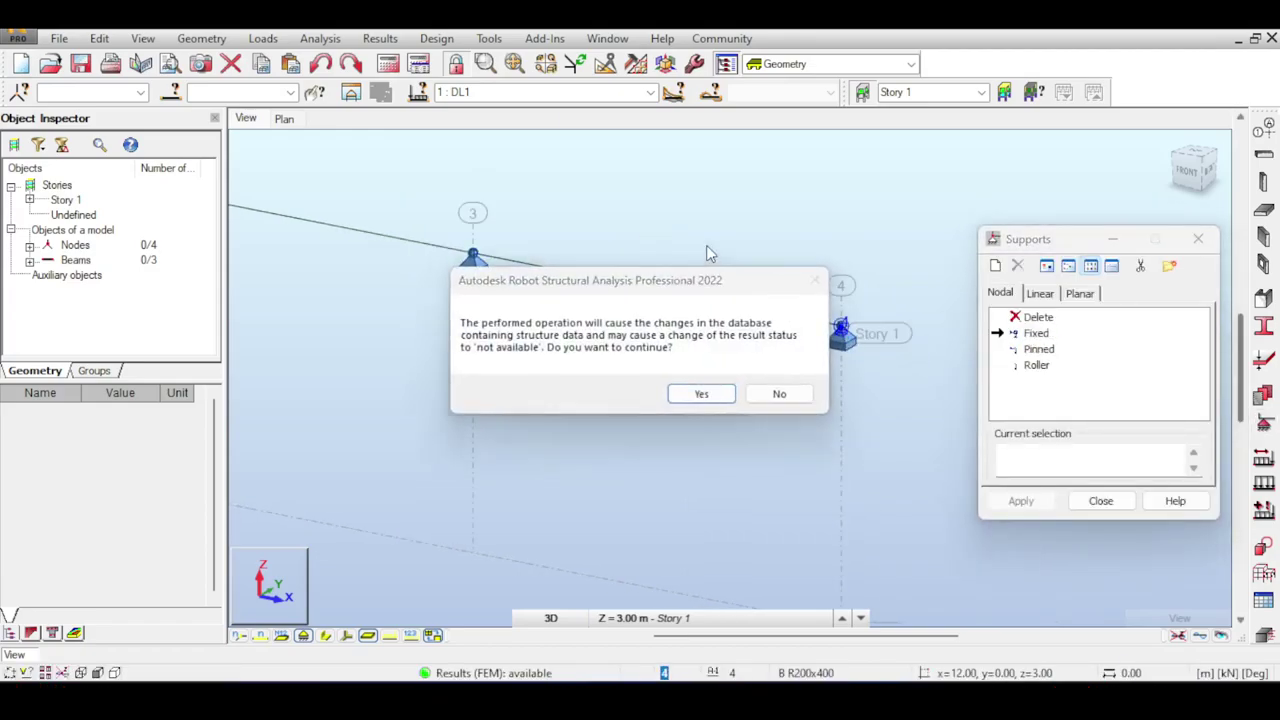
click(697, 393)
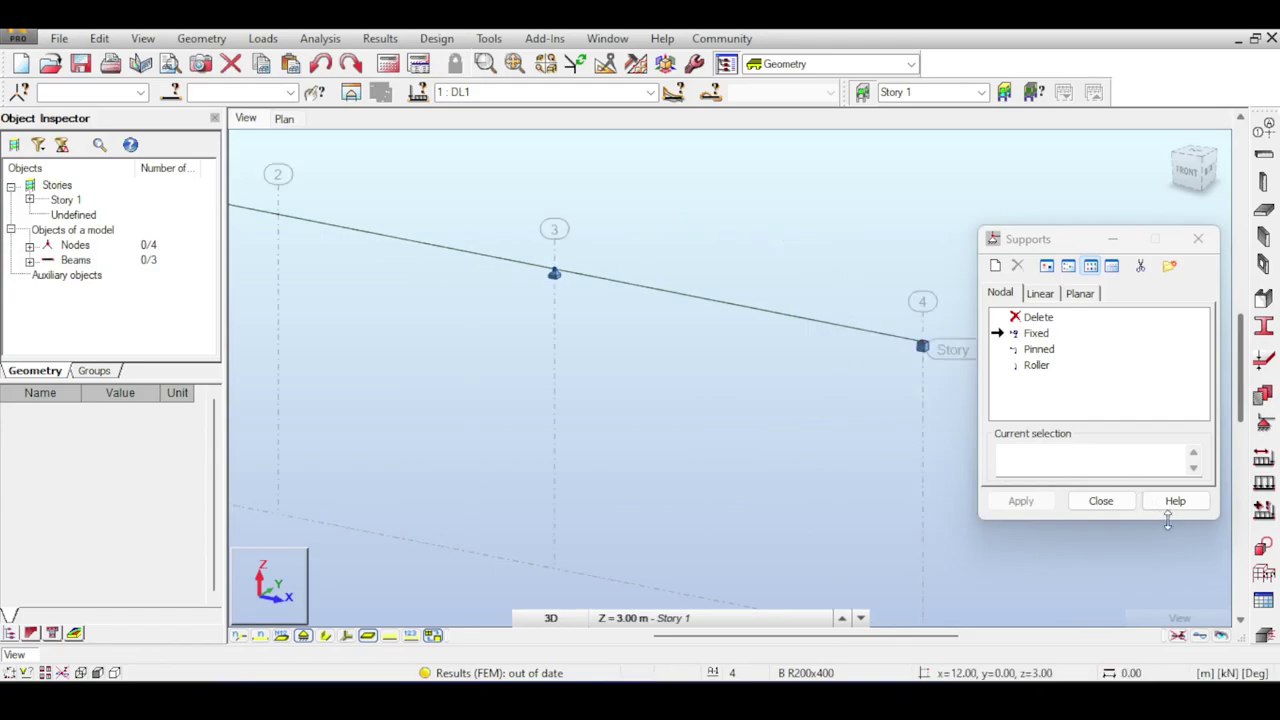
- Run the structural analysis with the revised supports and display the My Moment diagram on the beam members
click(1100, 500)
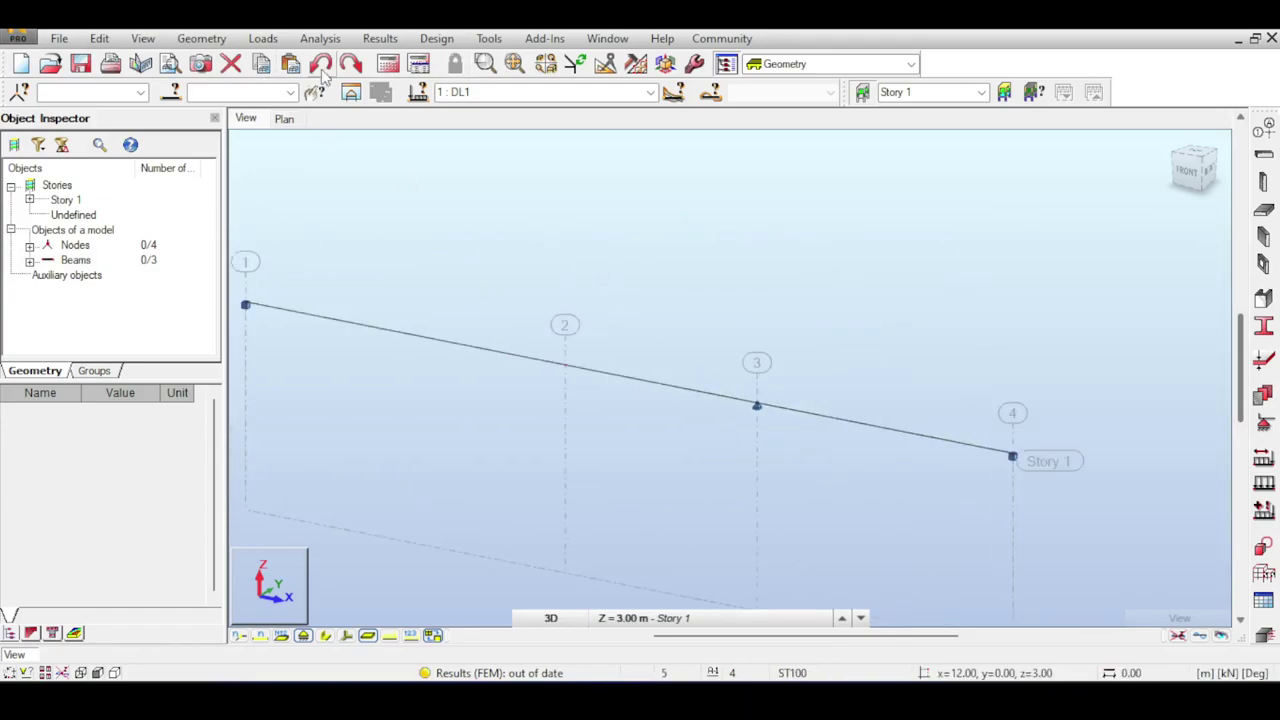
click(388, 63)
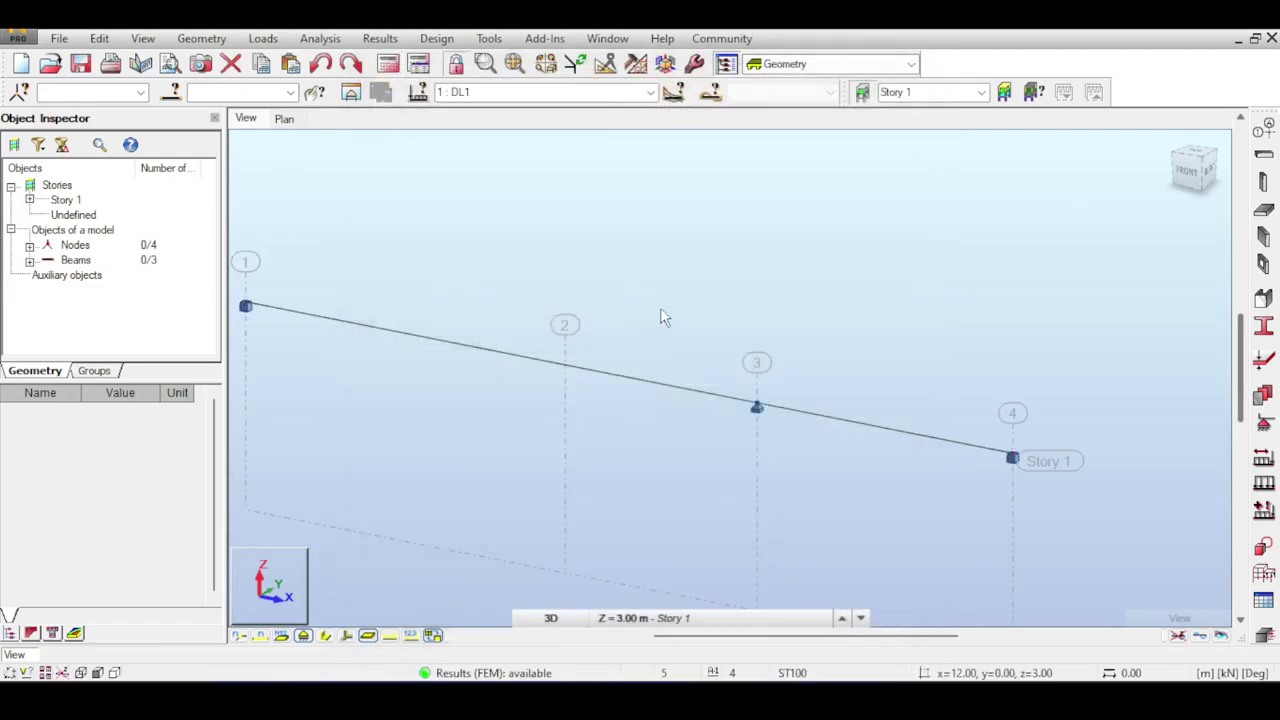
click(380, 38)
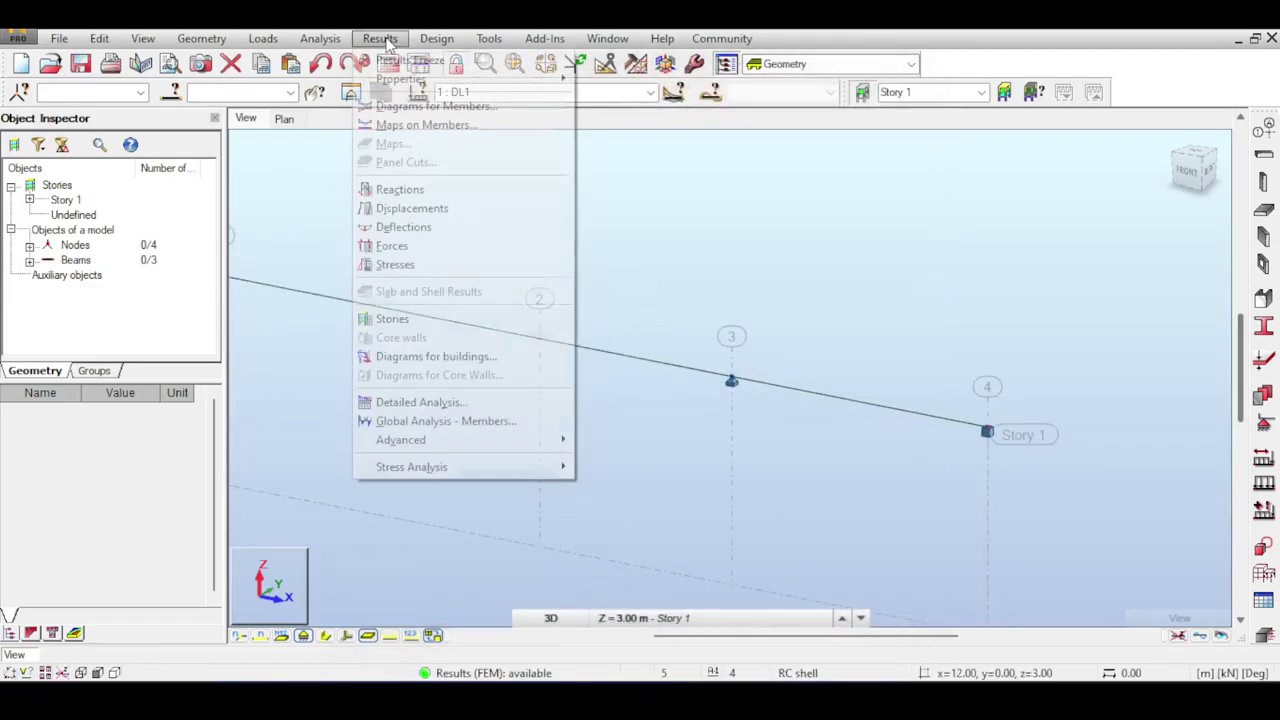
click(436, 106)
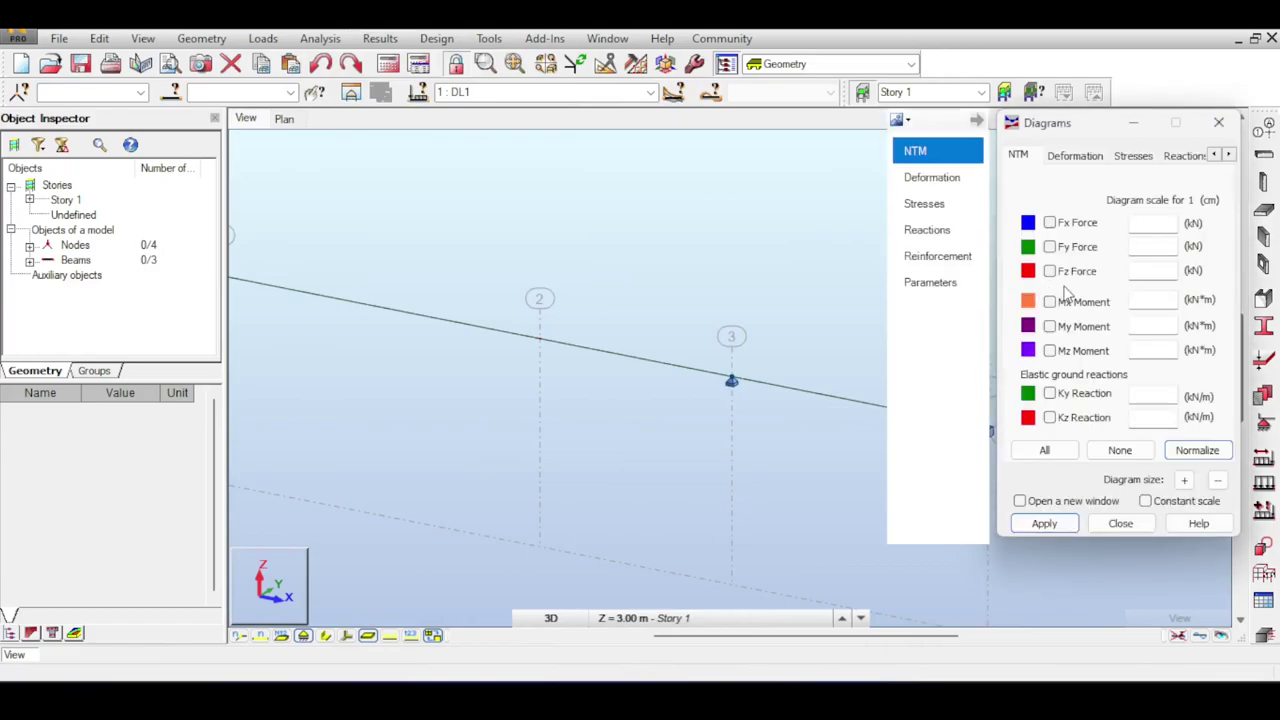
click(1057, 330)
click(1054, 523)
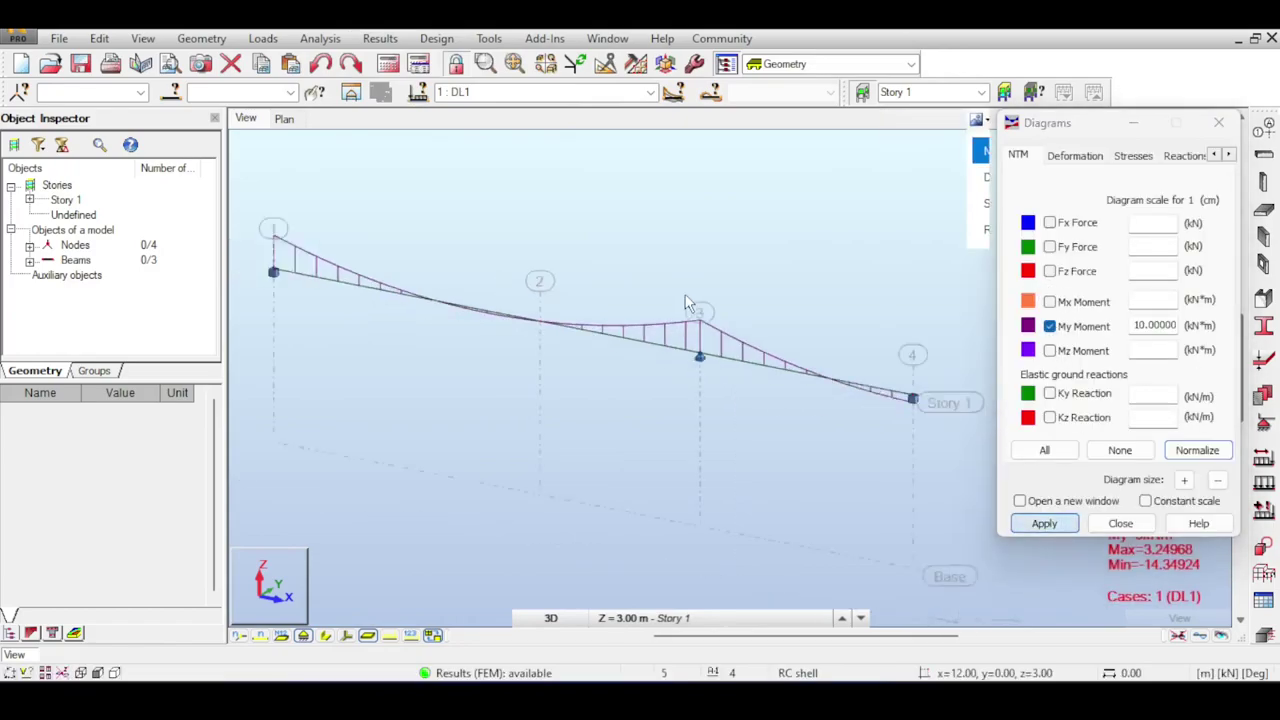
click(1120, 523)
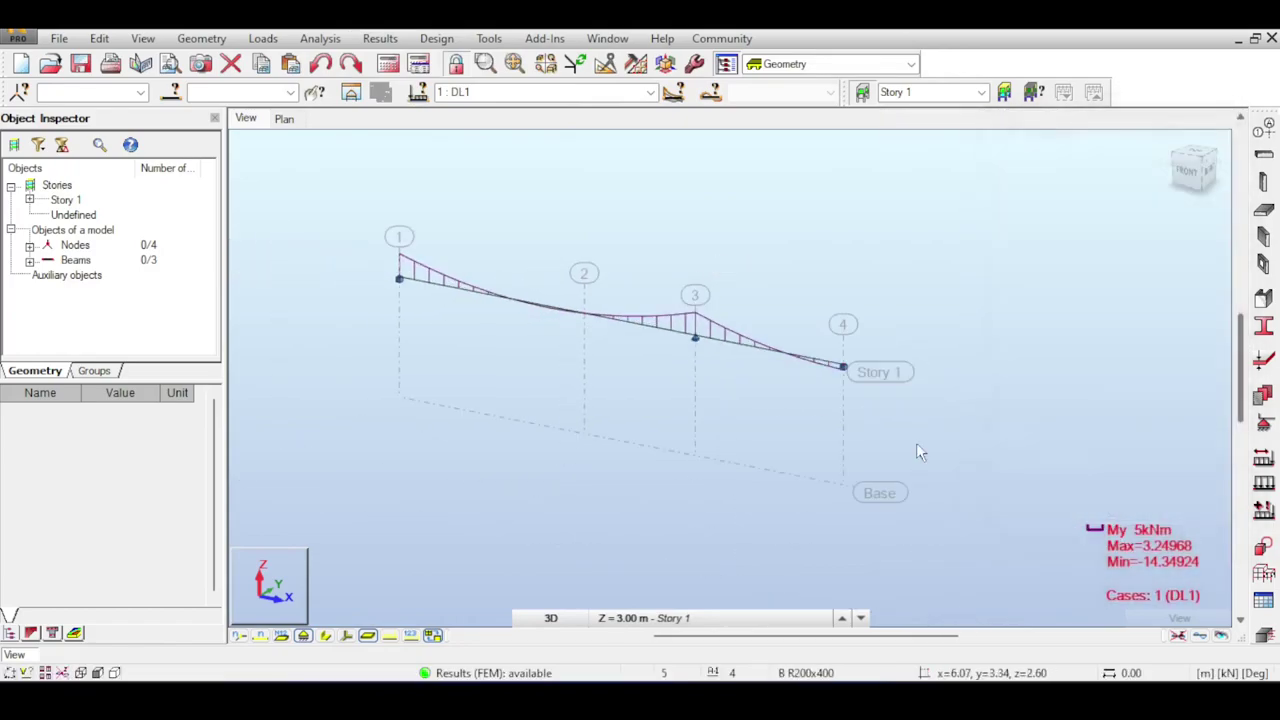
- Delete the DL1 self-weight entry from the load table and rerun the structural analysis
click(266, 40)
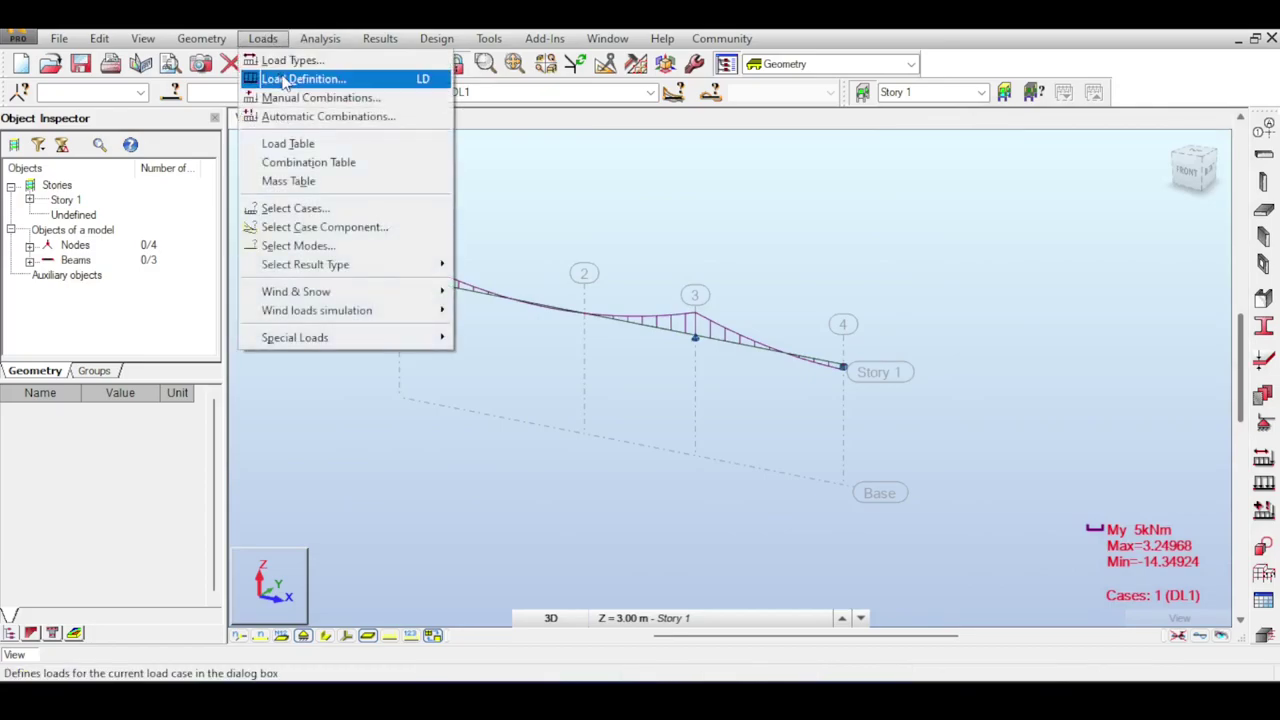
click(300, 143)
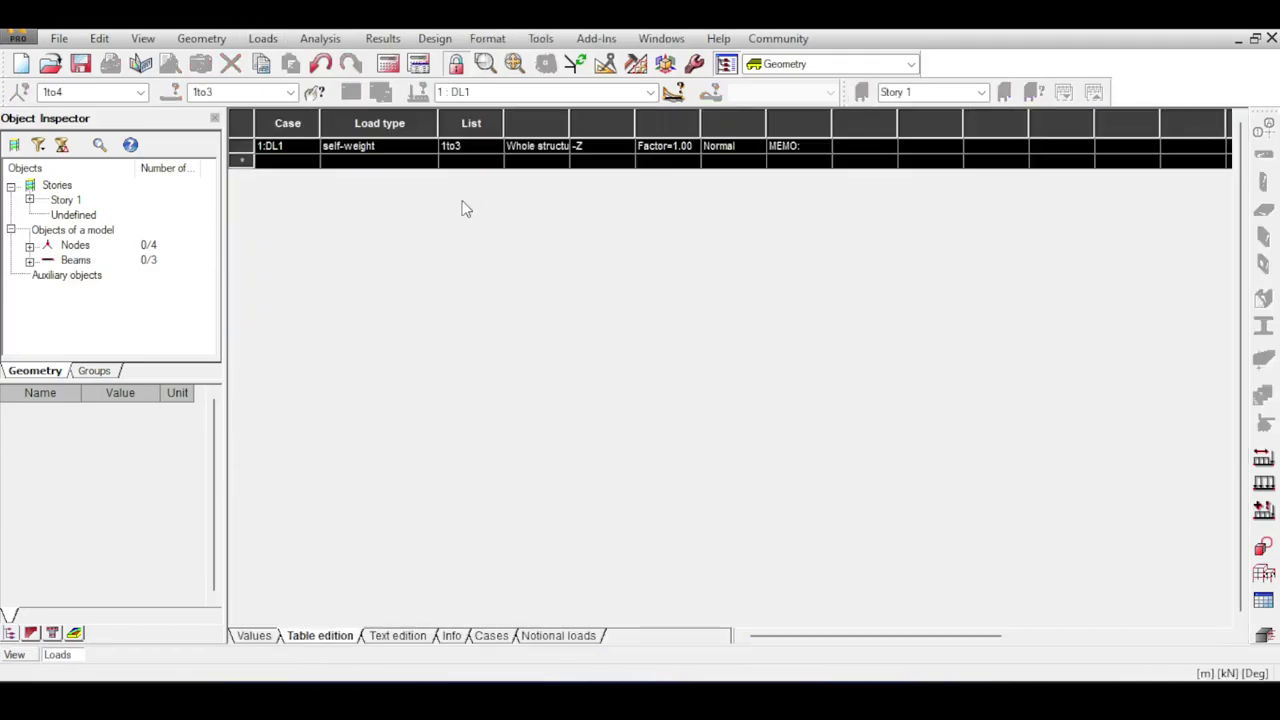
click(1272, 38)
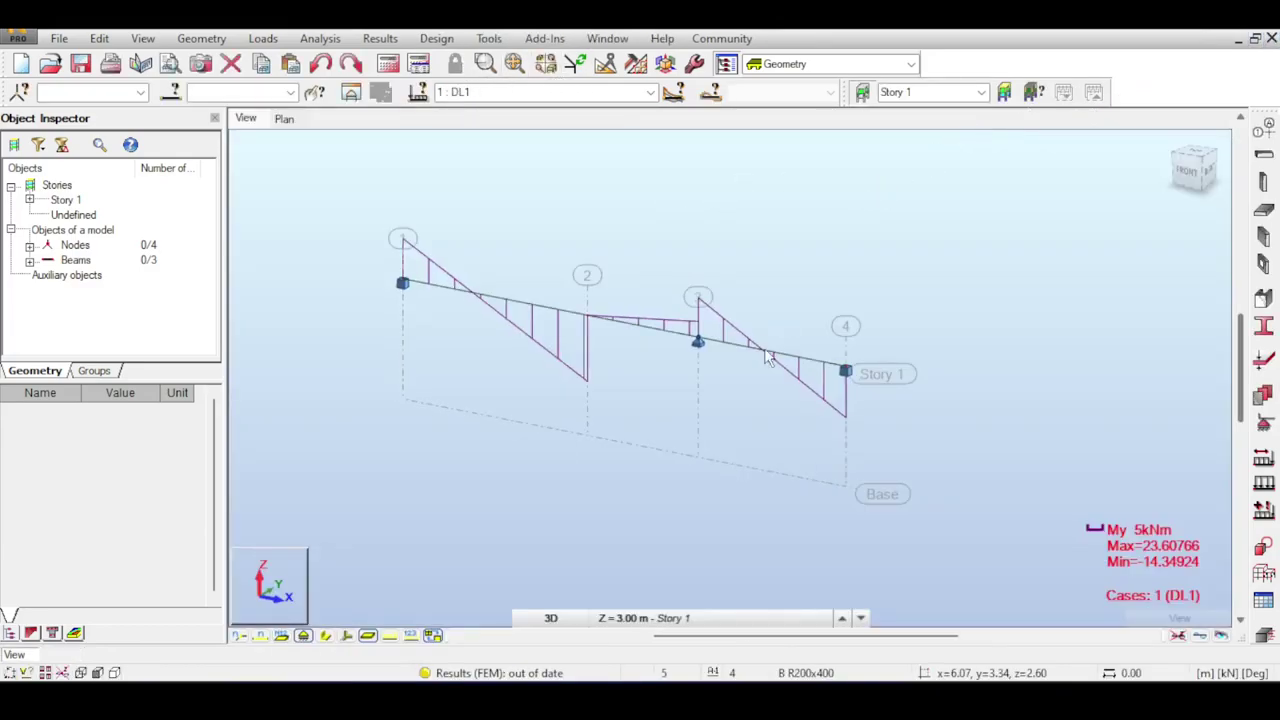
click(388, 63)
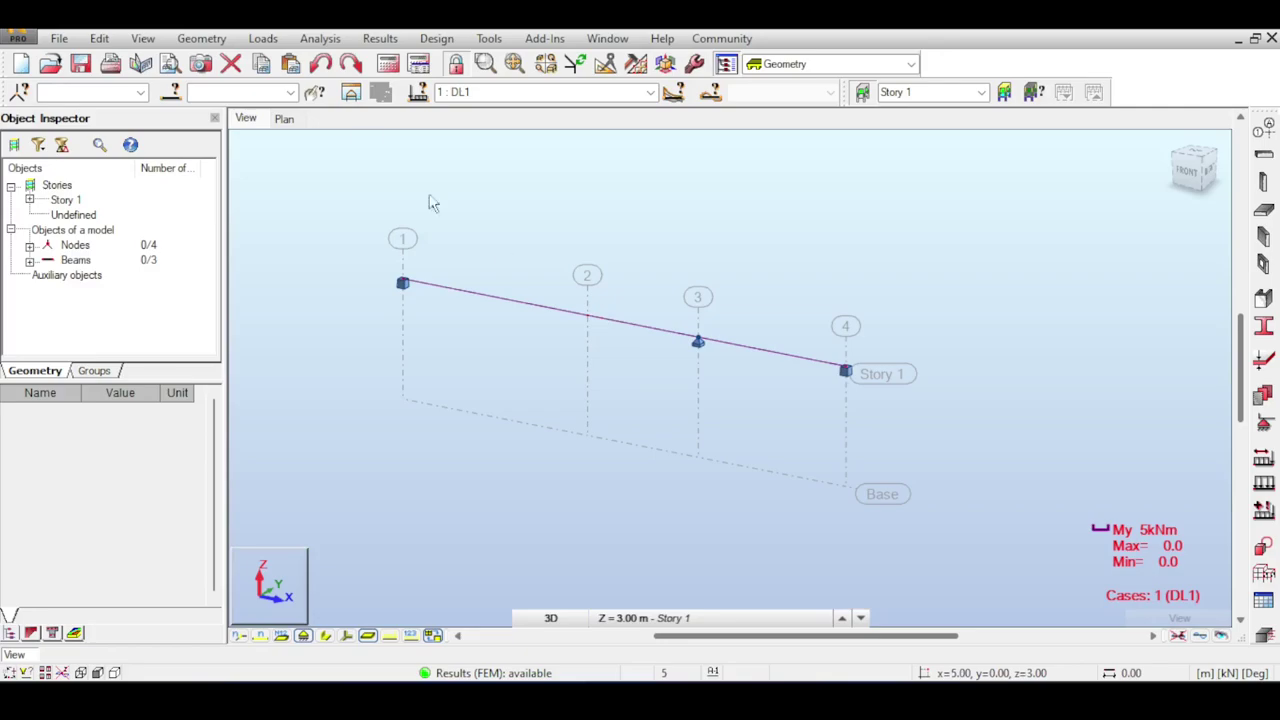
- Open the Moving Loads definition and create a new vehicle named PL
click(366, 42)
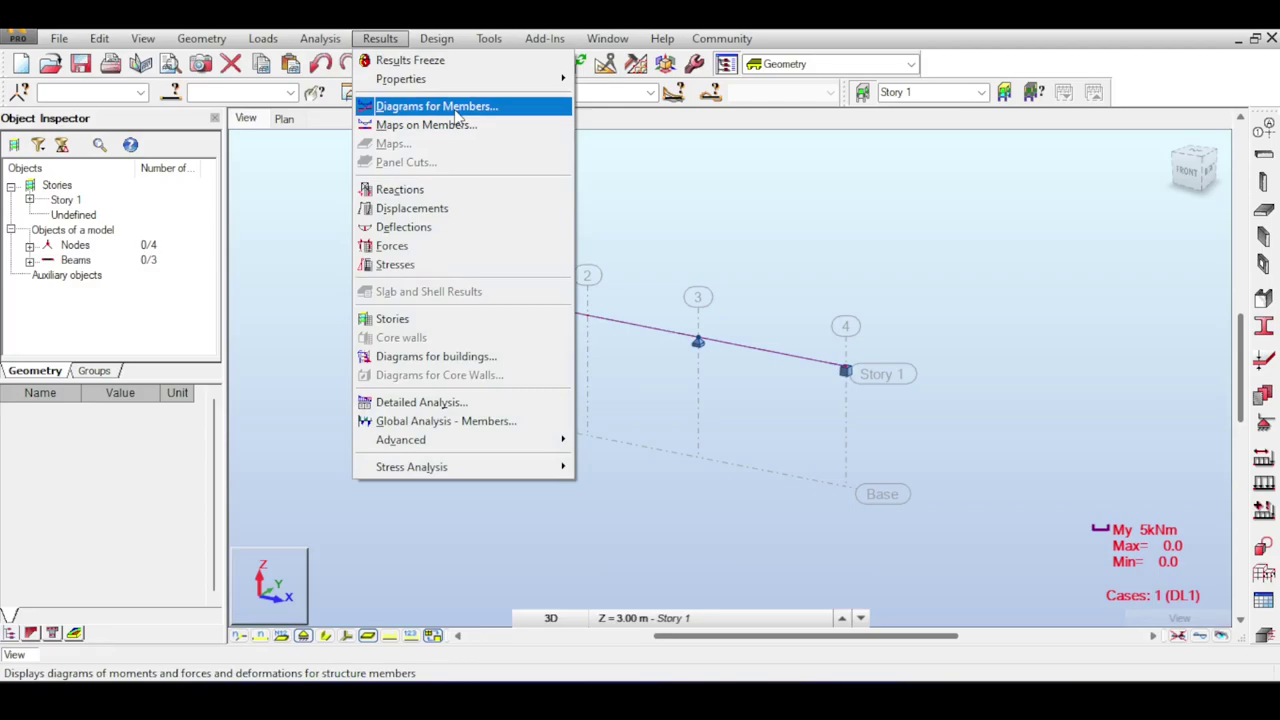
mouse_move(263, 38)
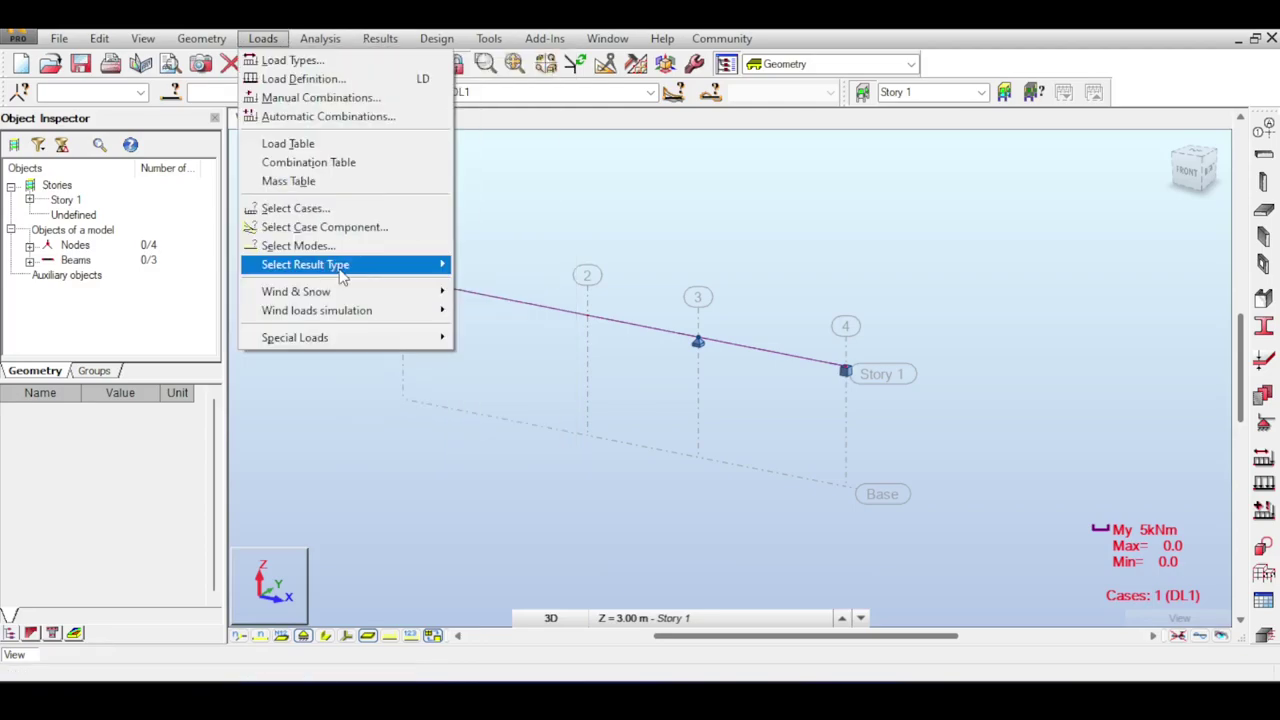
mouse_move(335, 337)
click(500, 363)
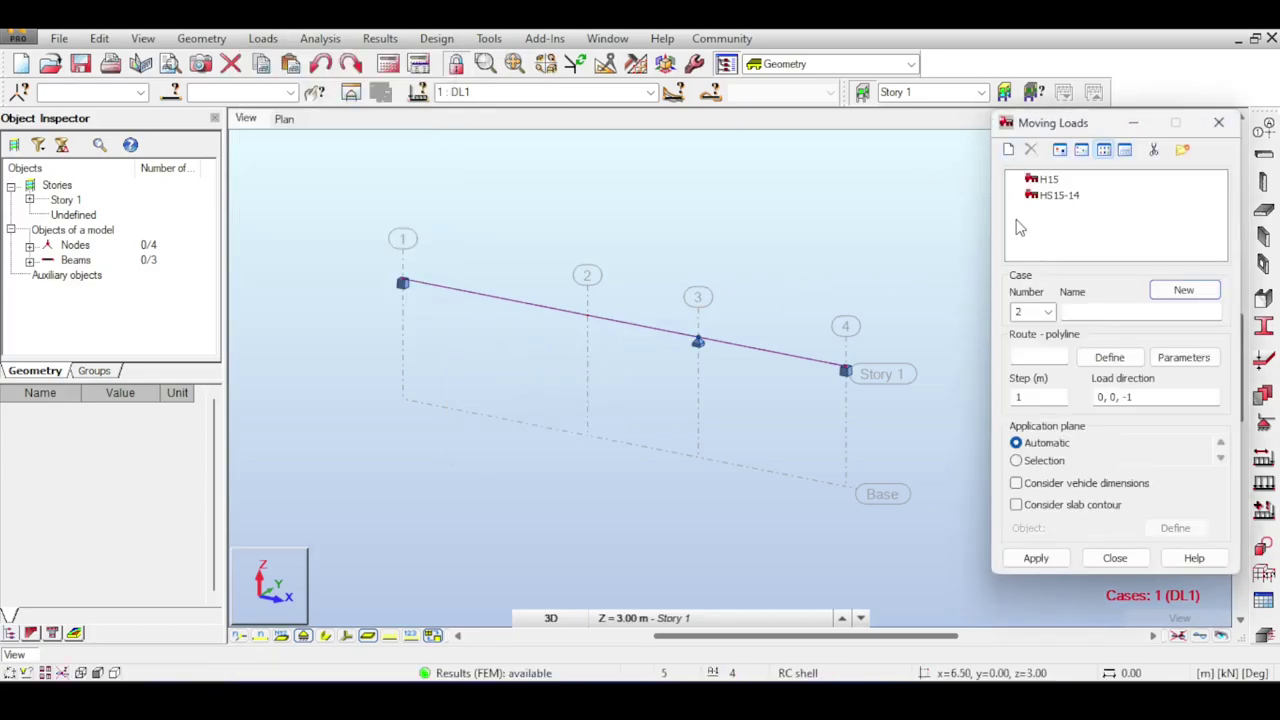
click(1011, 158)
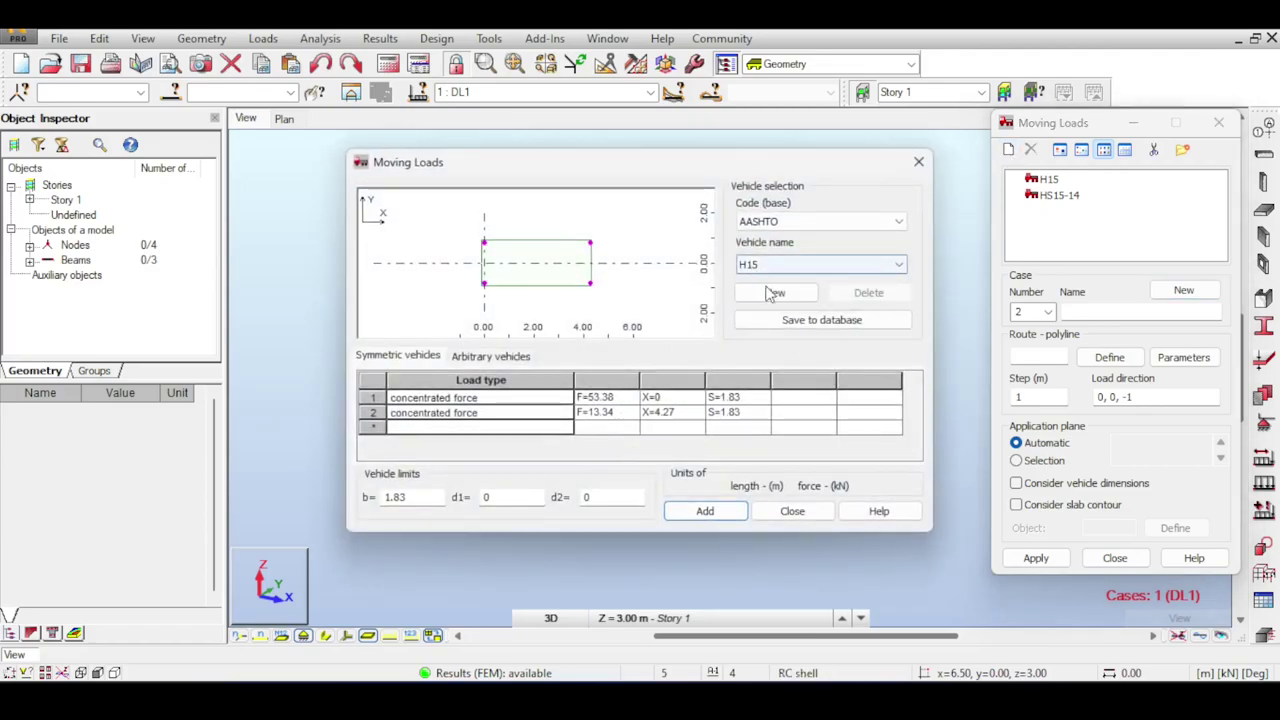
click(918, 161)
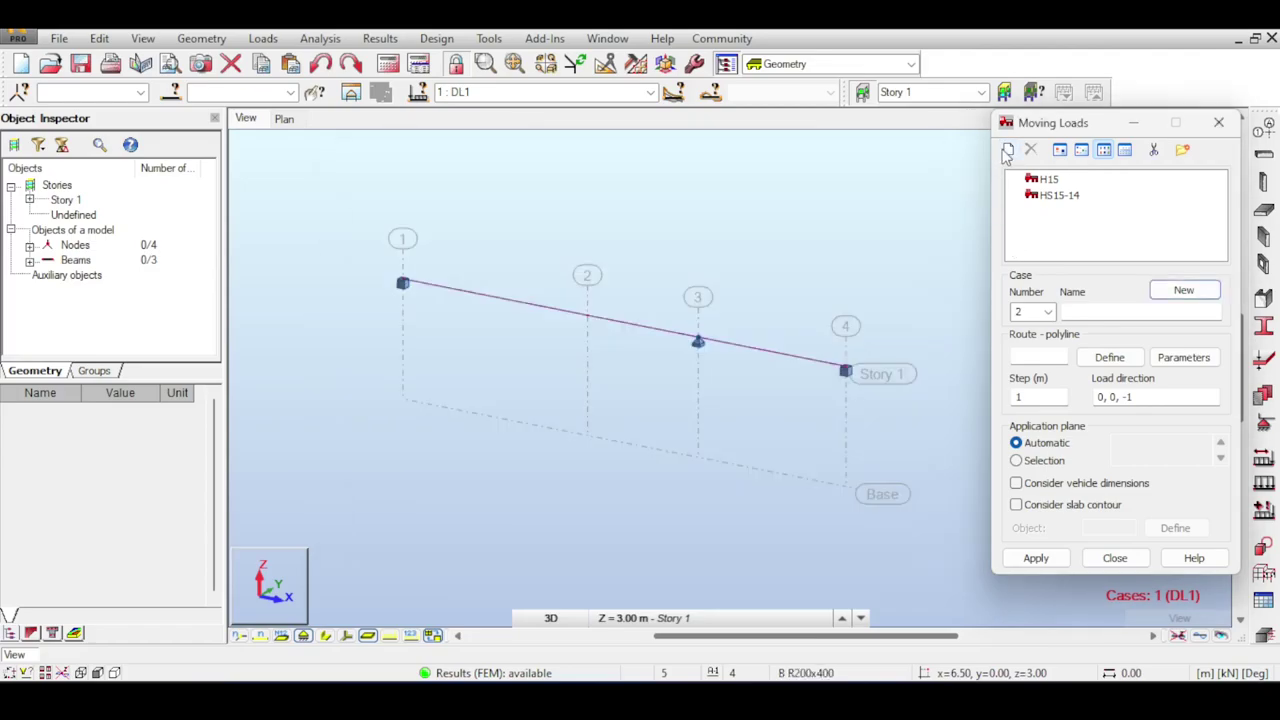
click(1008, 150)
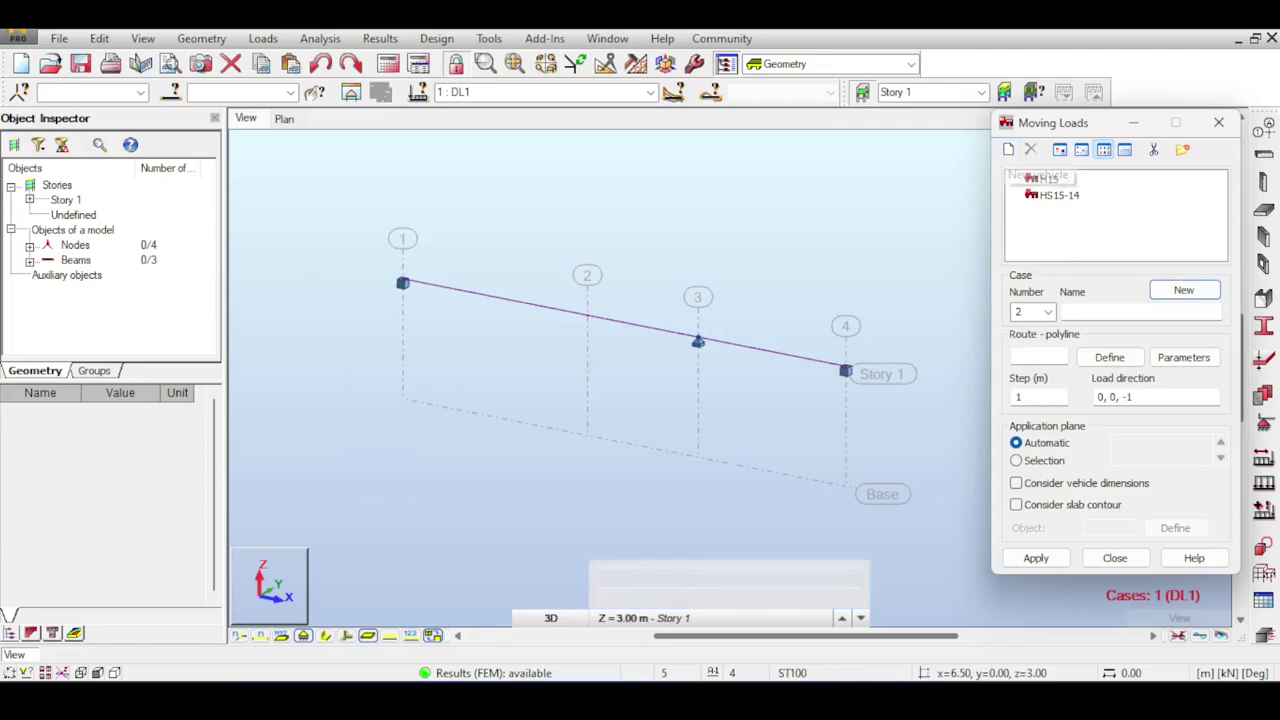
click(760, 298)
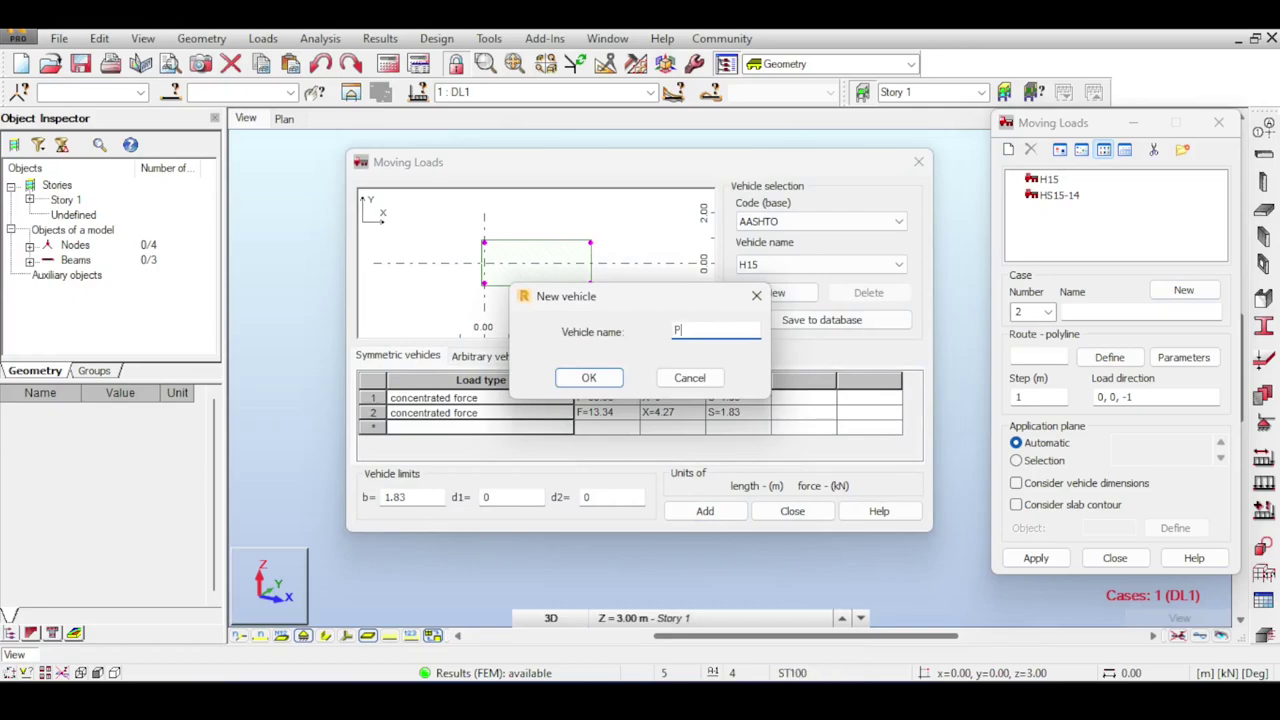
click(589, 377)
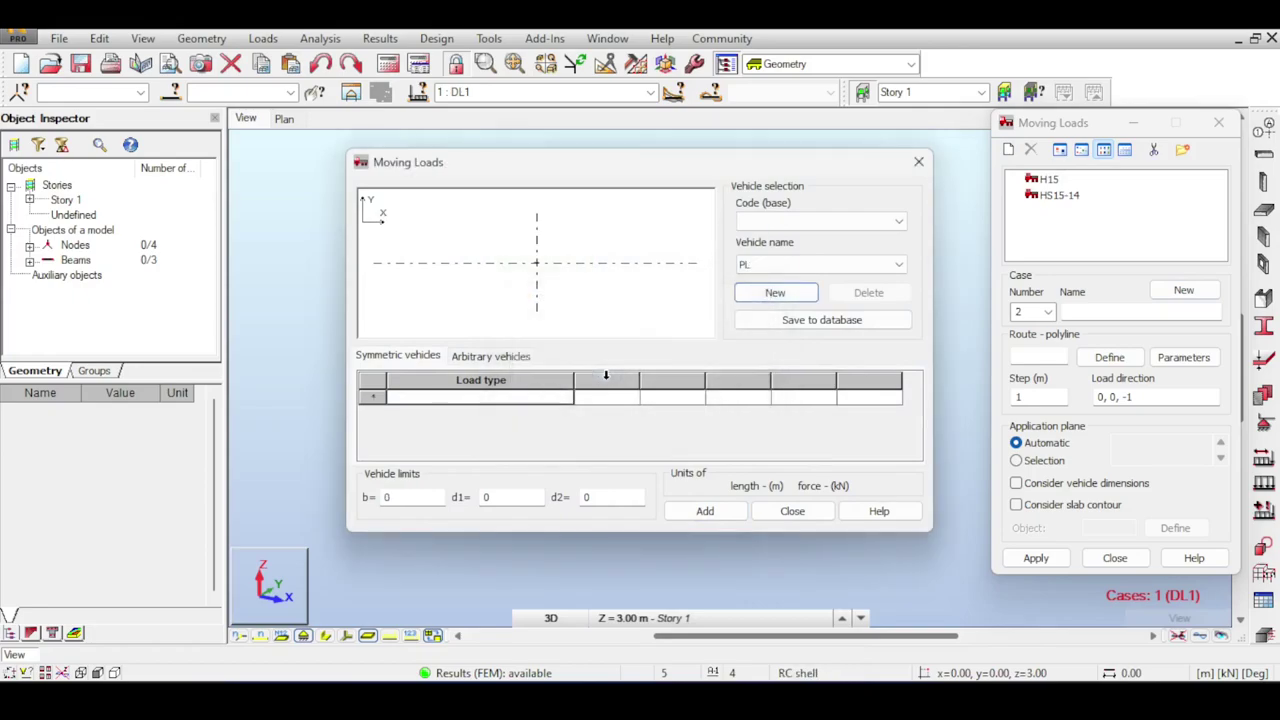
- Give vehicle PL a concentrated force with F=1, X=0 and S=0, and add it to the moving load vehicles
click(565, 398)
click(530, 416)
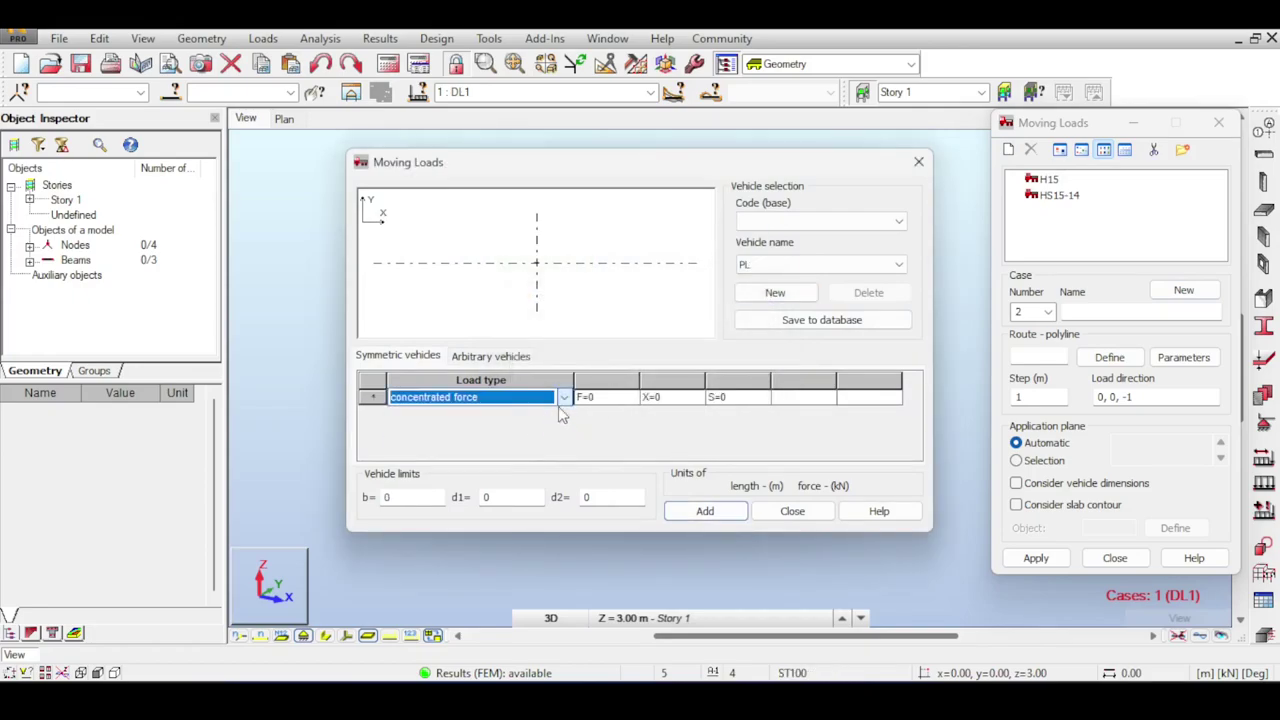
click(603, 399)
text(1)
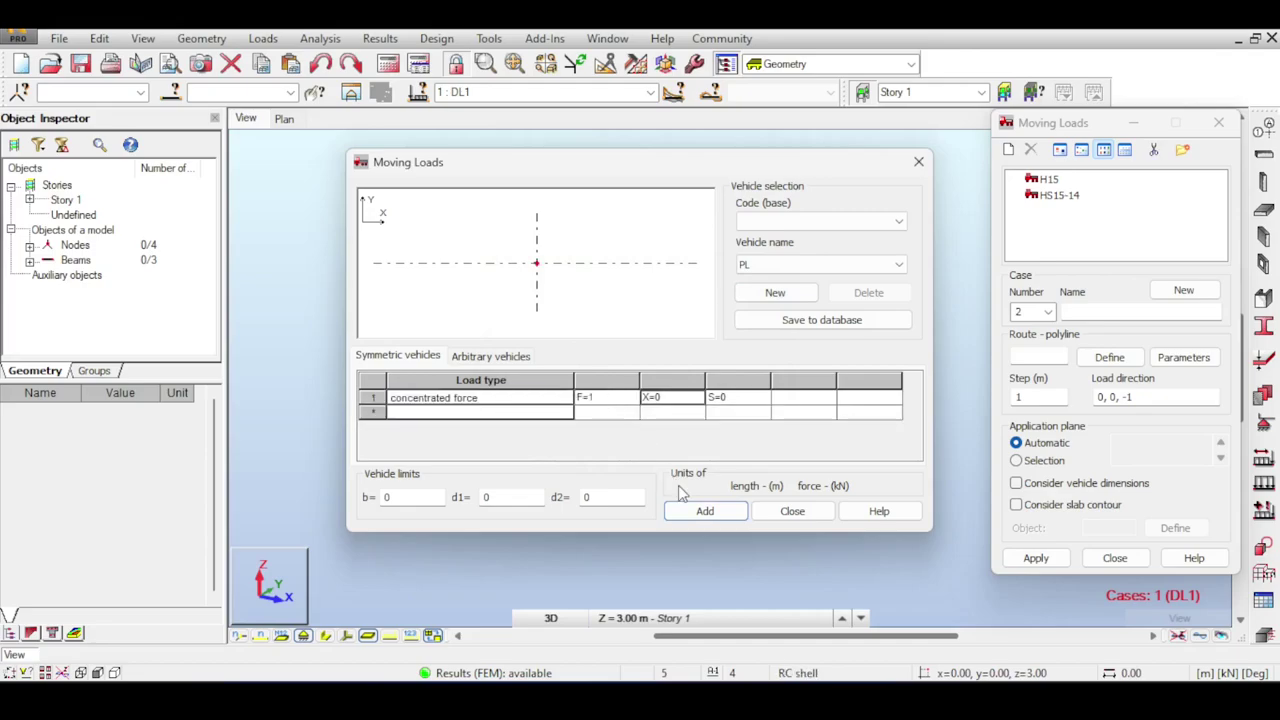
click(705, 511)
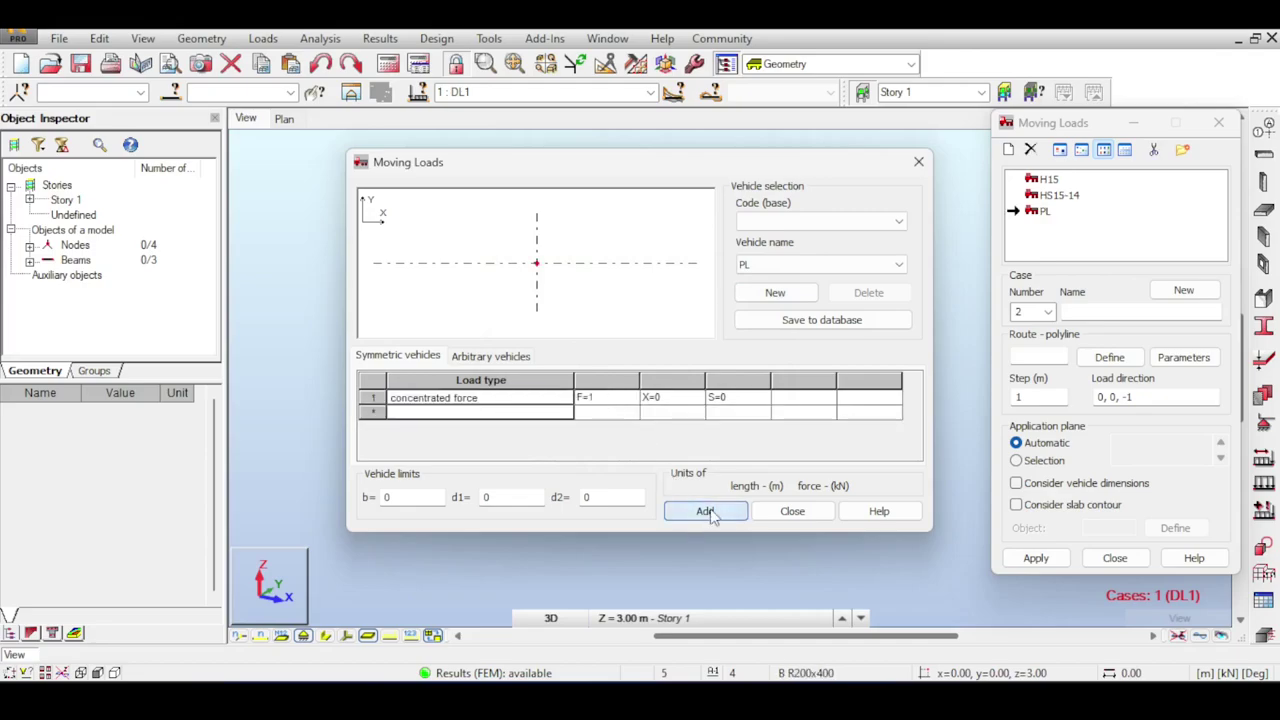
click(785, 511)
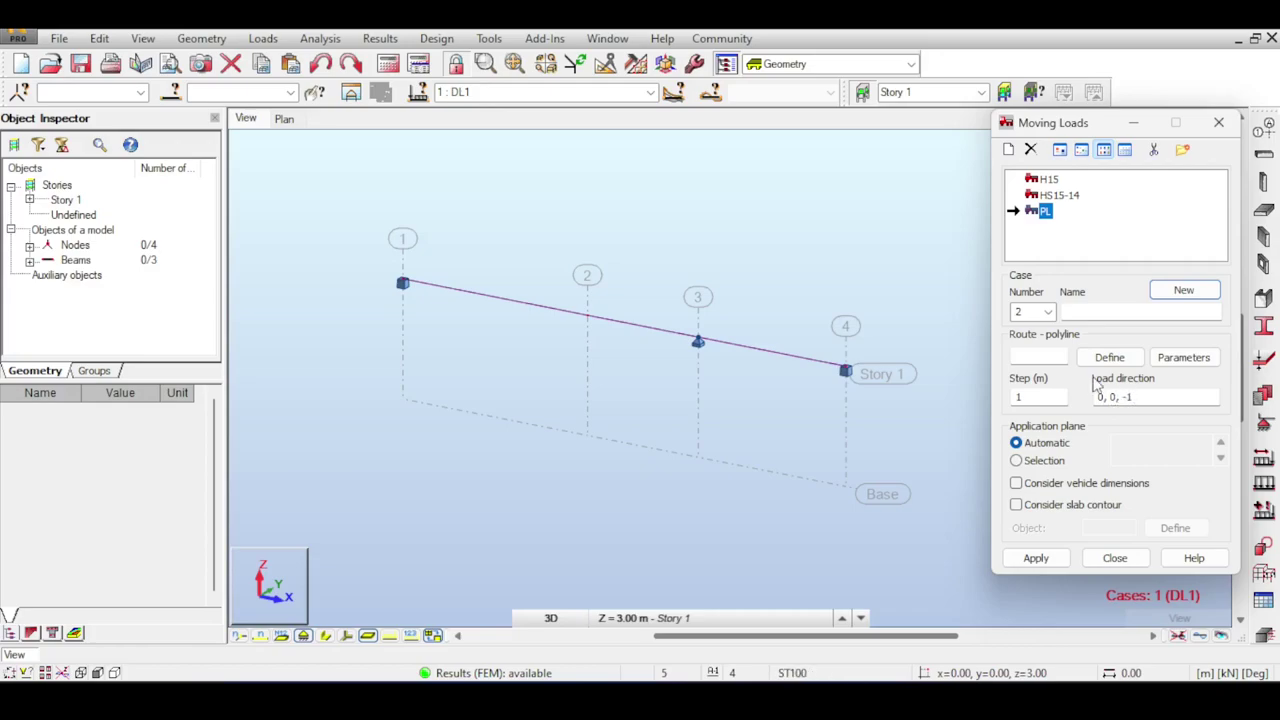
click(1045, 357)
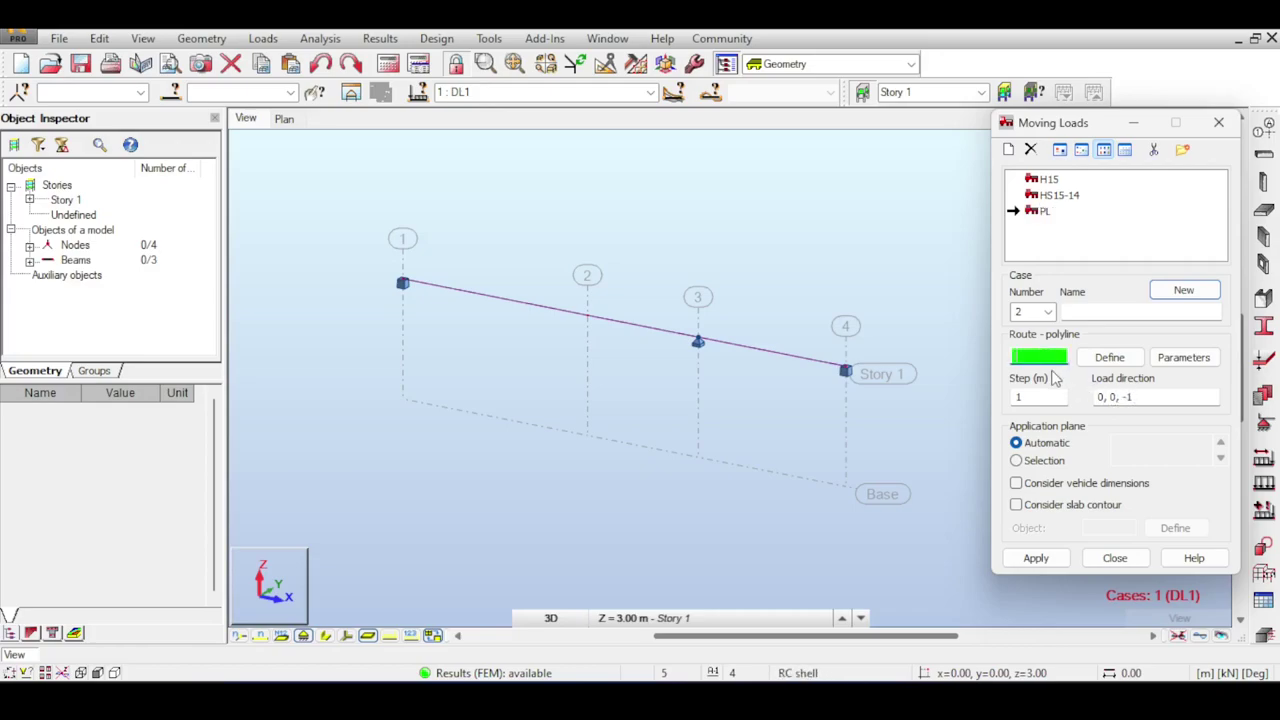
click(1090, 358)
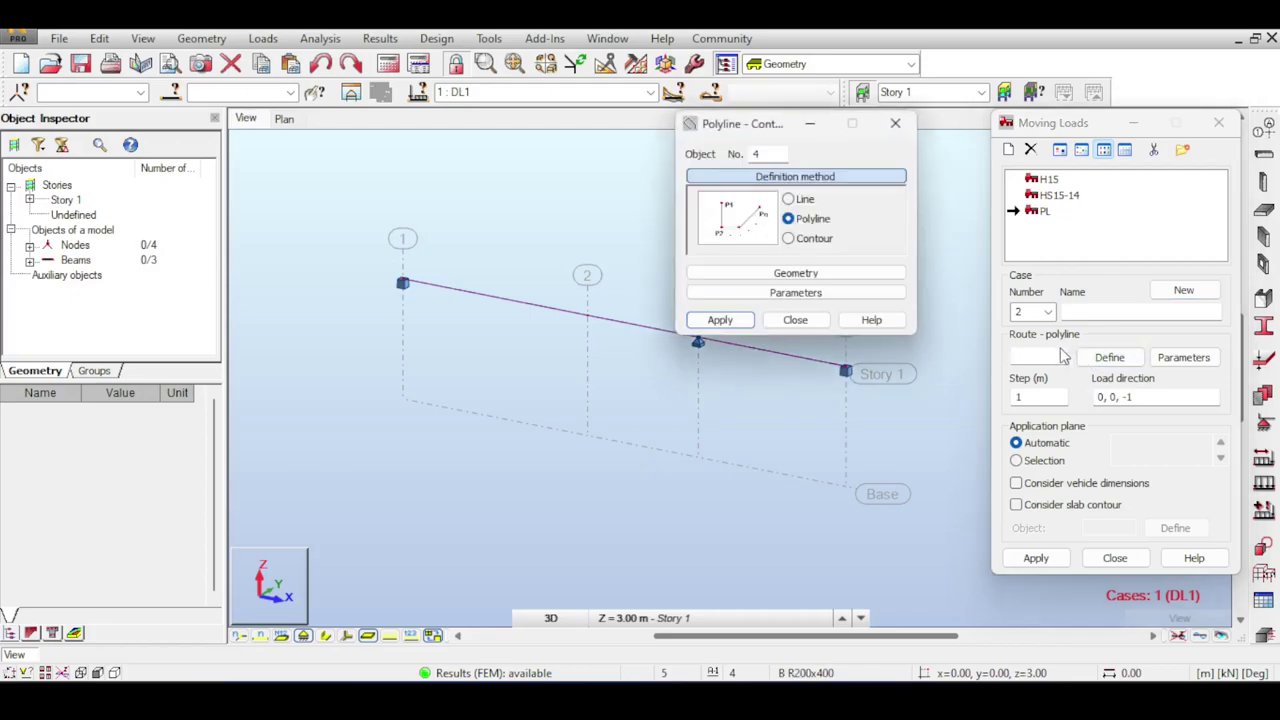
click(805, 322)
- Define the moving load route as a Line along the beam from axis 1 to axis 4 and delete the duplicate geometrical object 4
click(1022, 352)
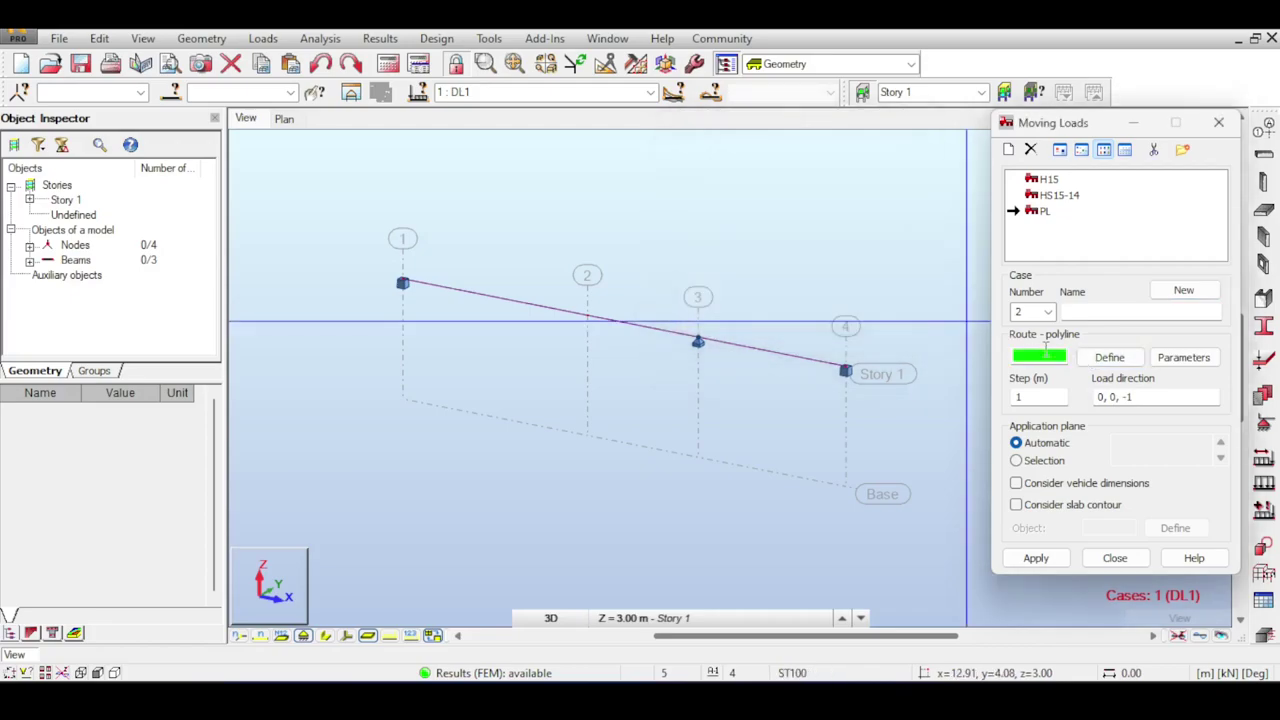
click(1110, 358)
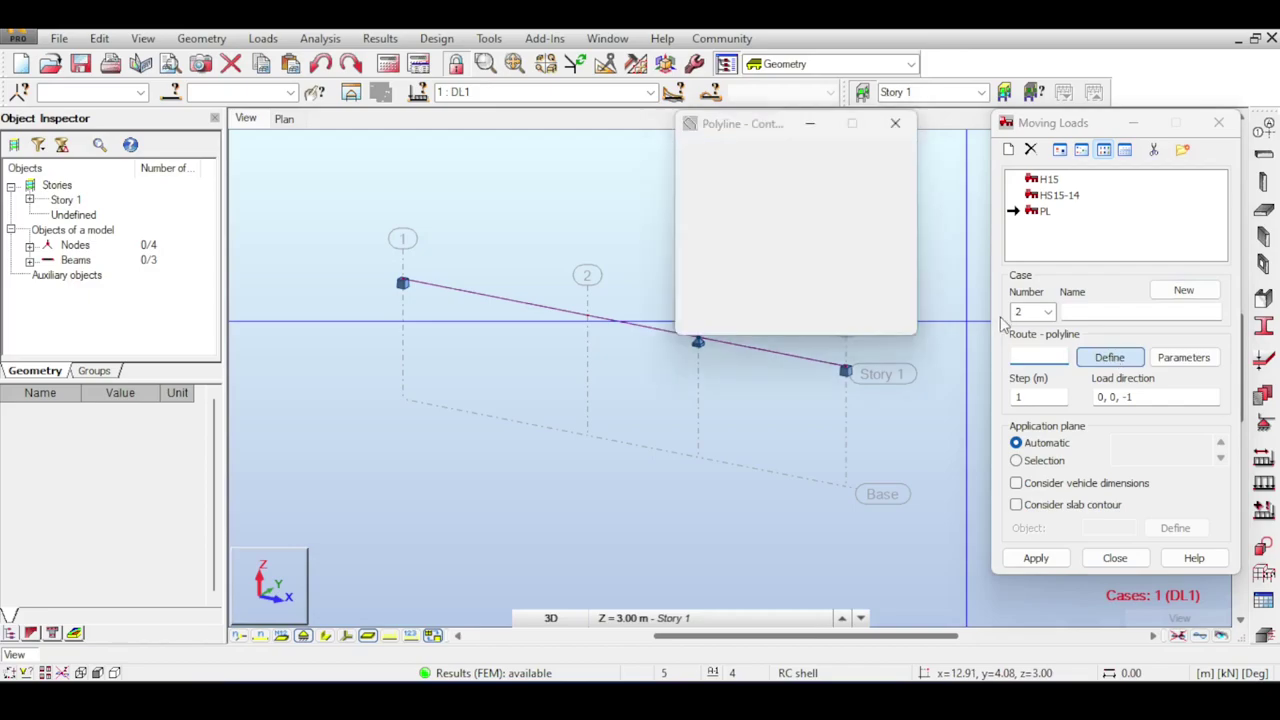
click(789, 199)
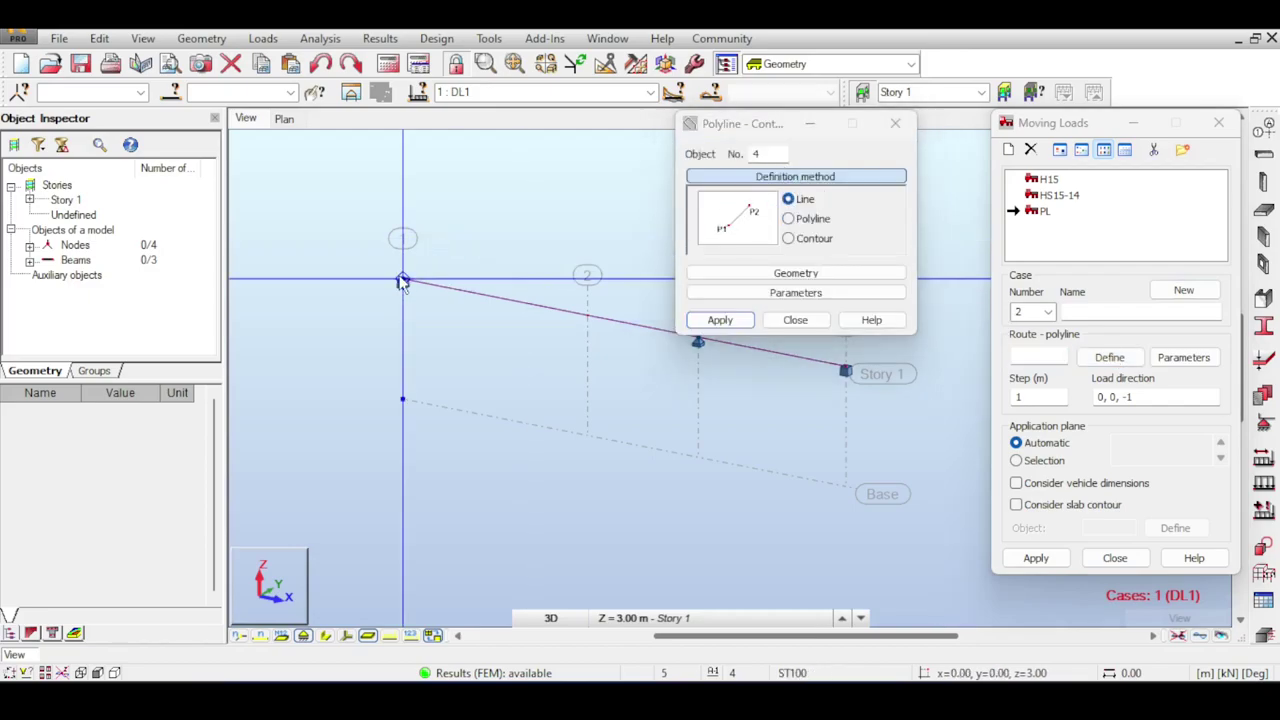
click(846, 369)
click(697, 391)
click(720, 320)
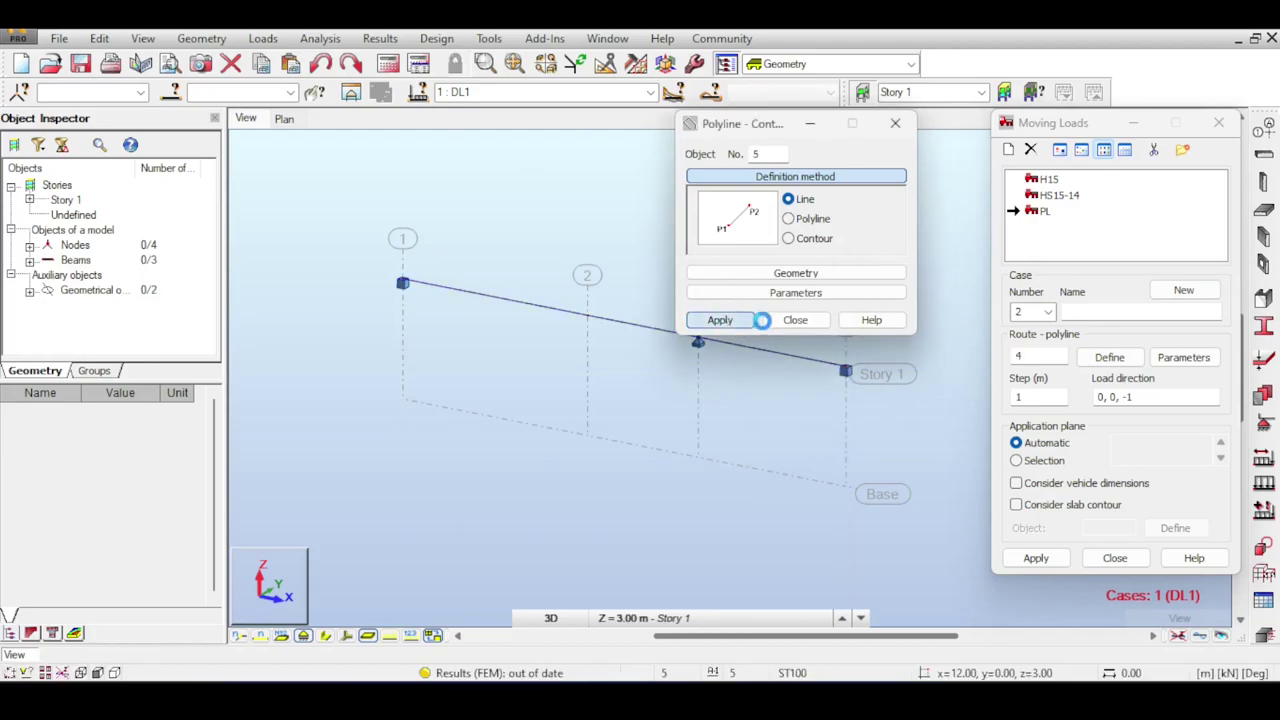
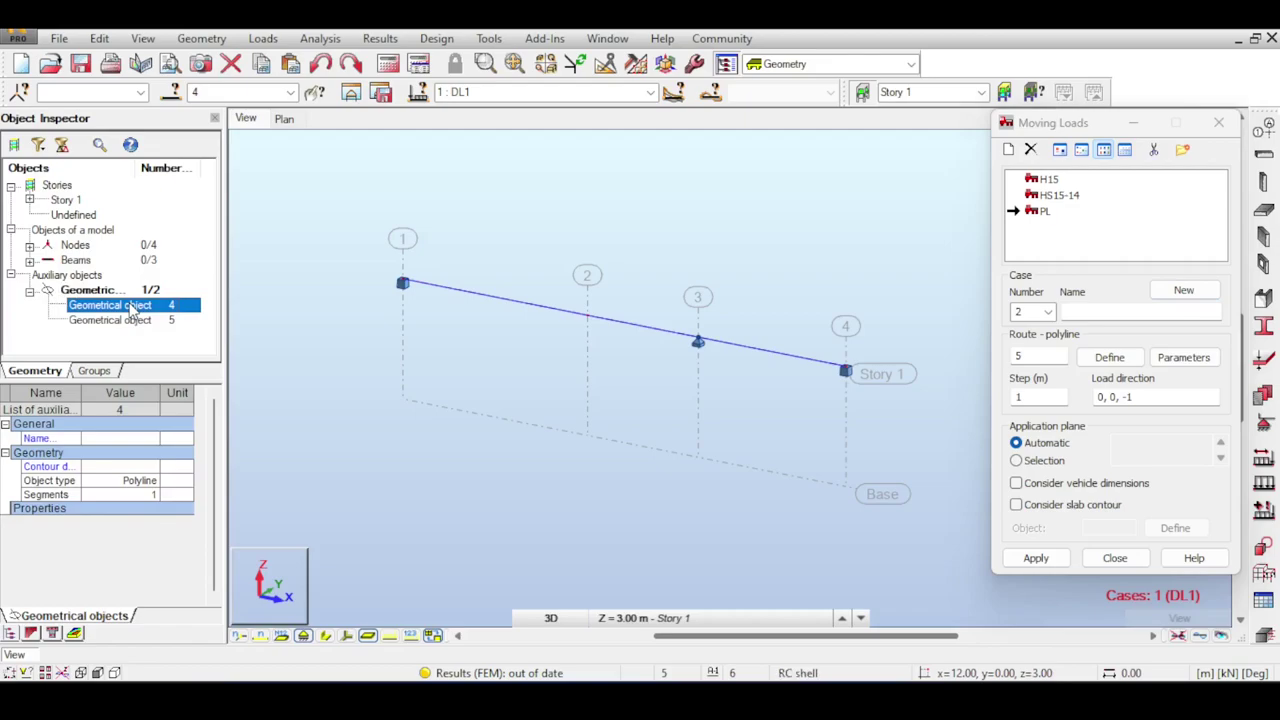
click(130, 308)
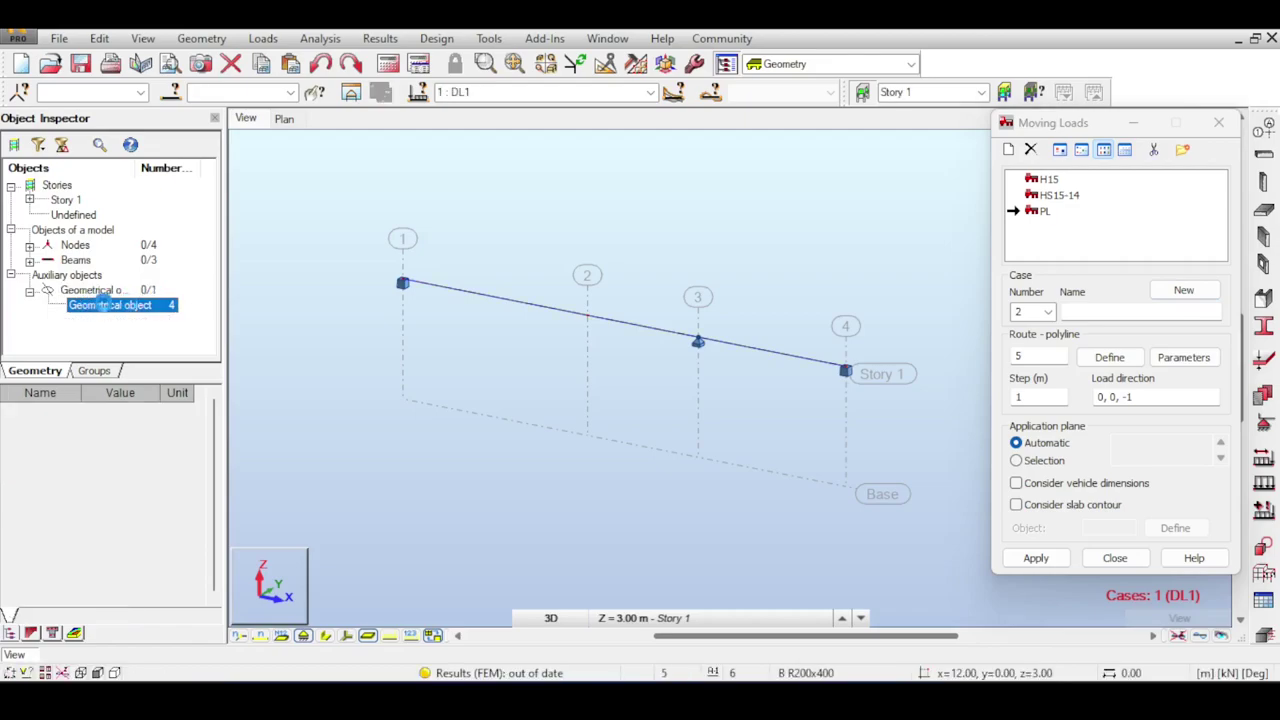
click(112, 303)
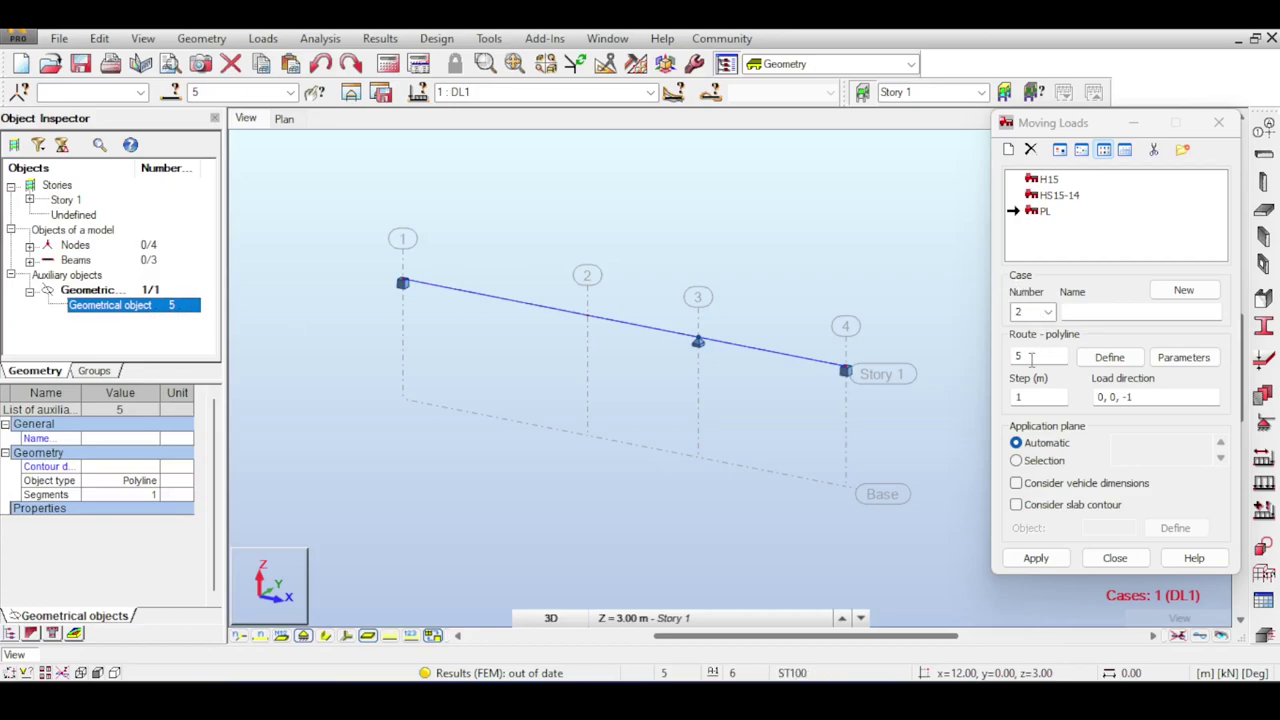
- Set the moving load step to 0.5 m, name case 2 "Moving Unit Load" and apply the definition
click(1025, 392)
click(1025, 396)
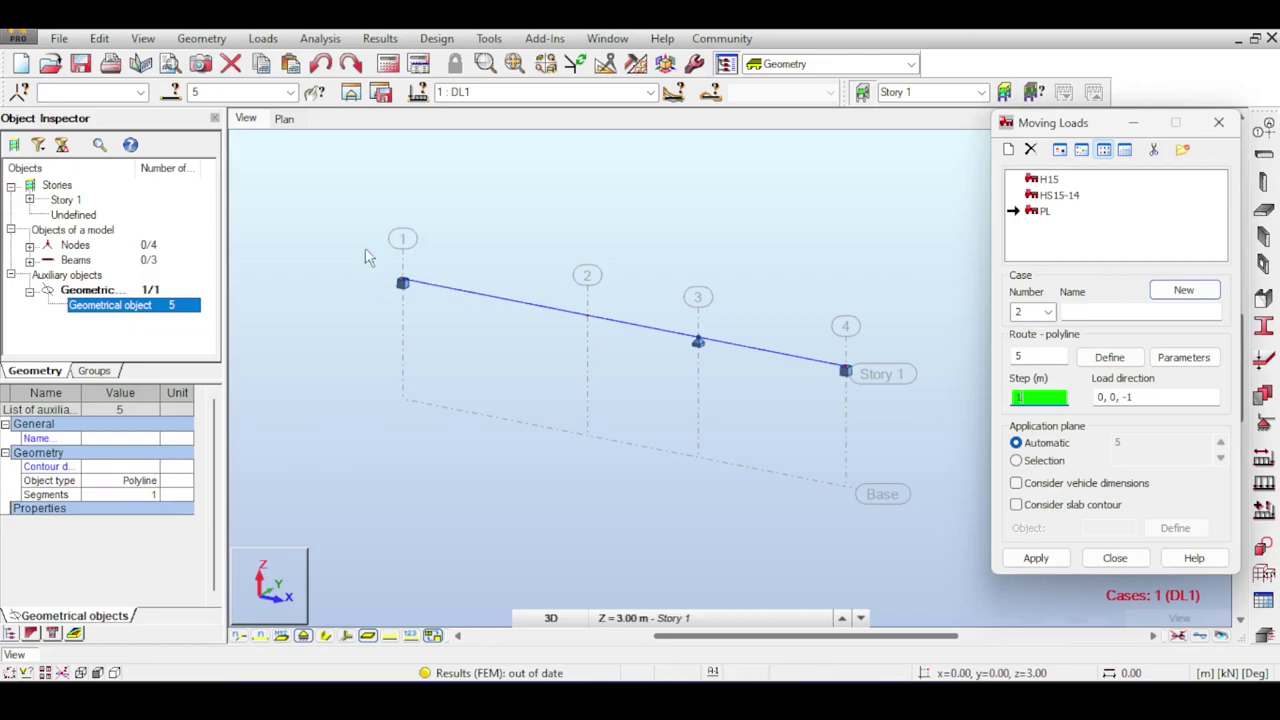
double_click(1041, 397)
click(1113, 311)
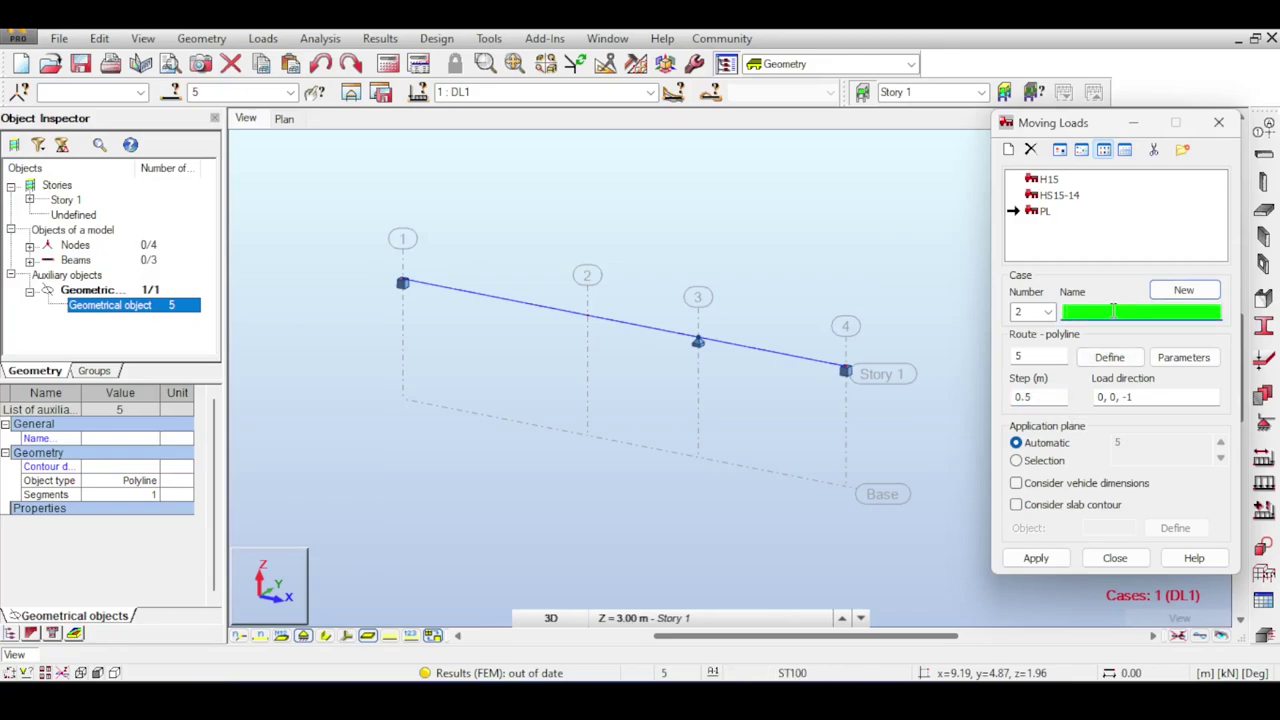
text(Moving Unit Load)
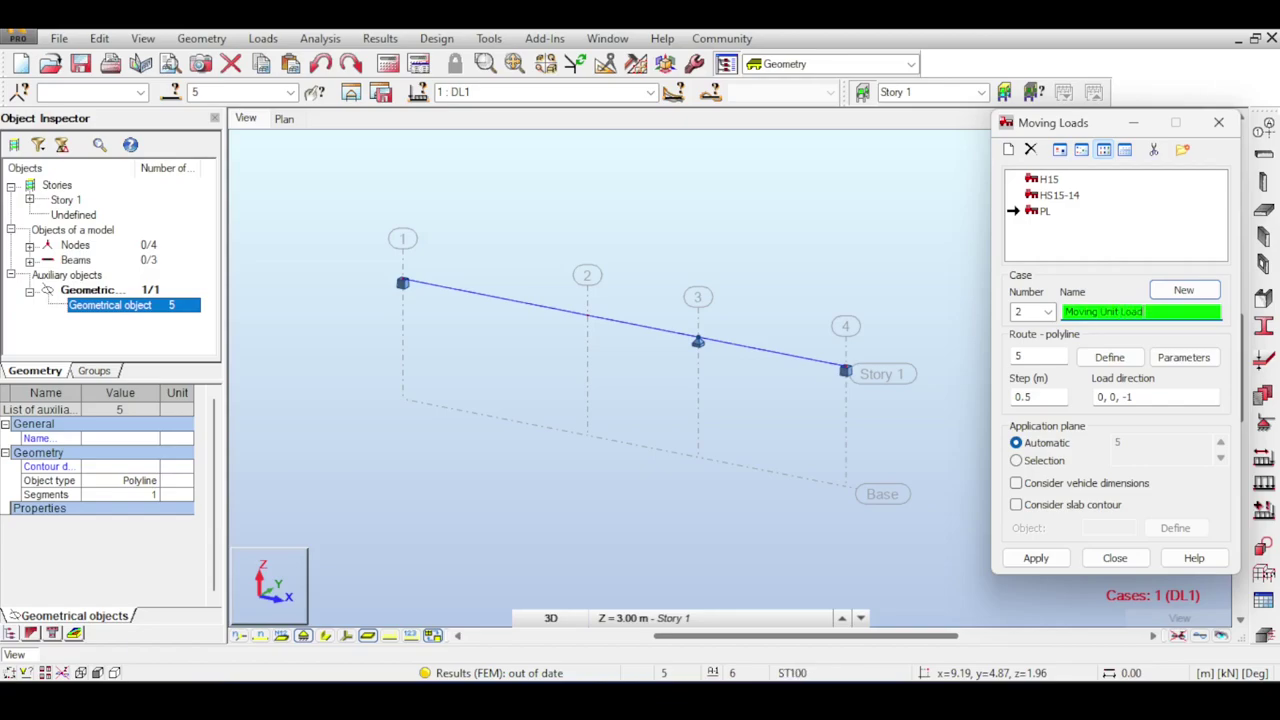
click(1036, 558)
- Make Moving Unit Load the current case, run the calculations and close the moving load definition
click(650, 92)
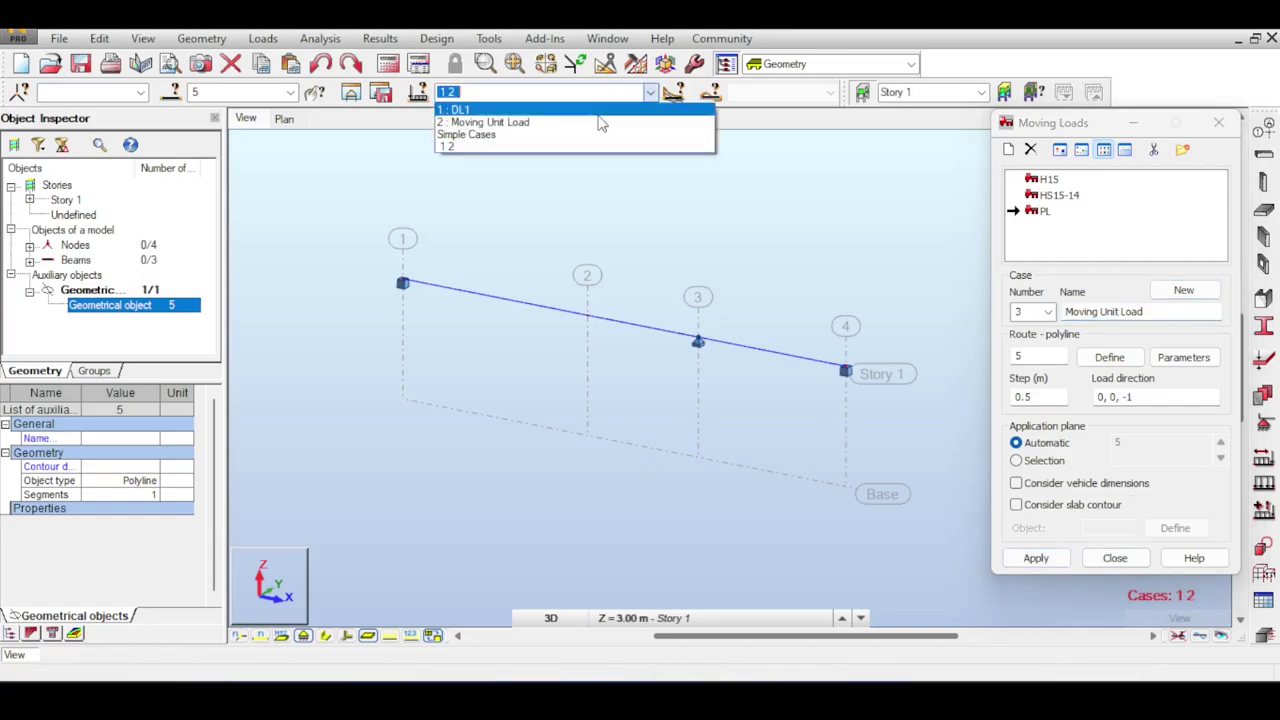
click(576, 124)
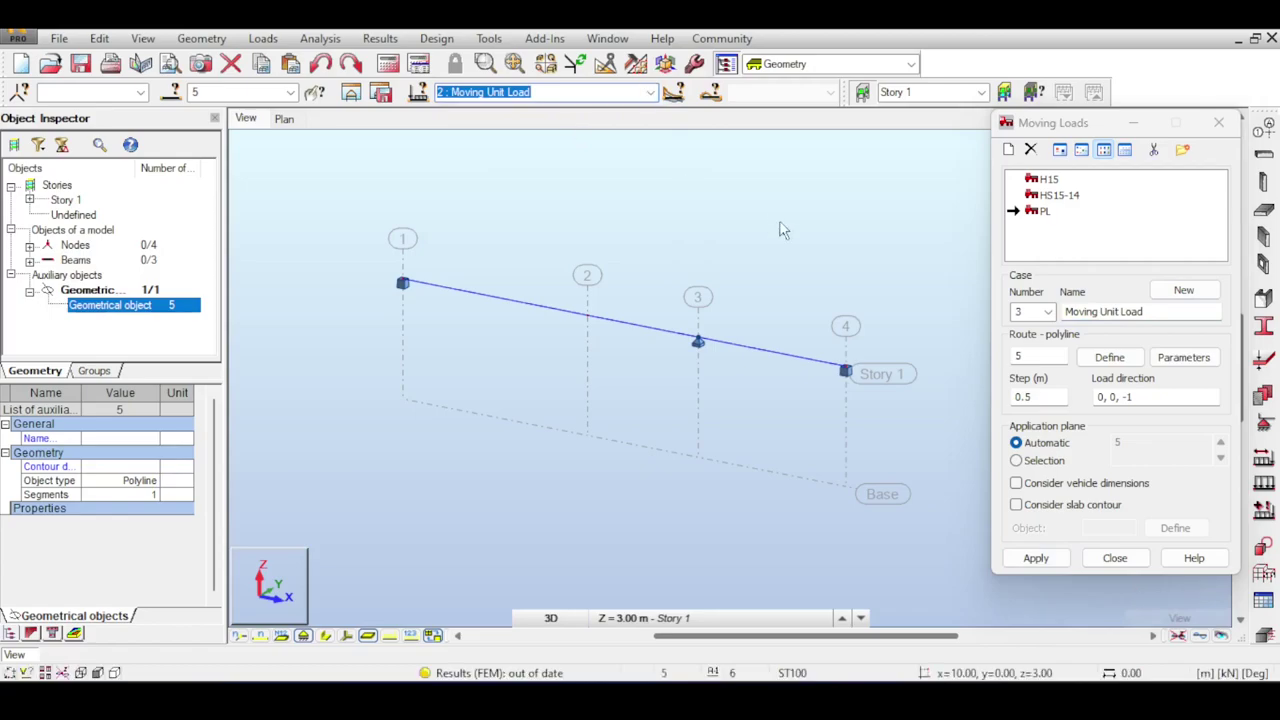
click(388, 63)
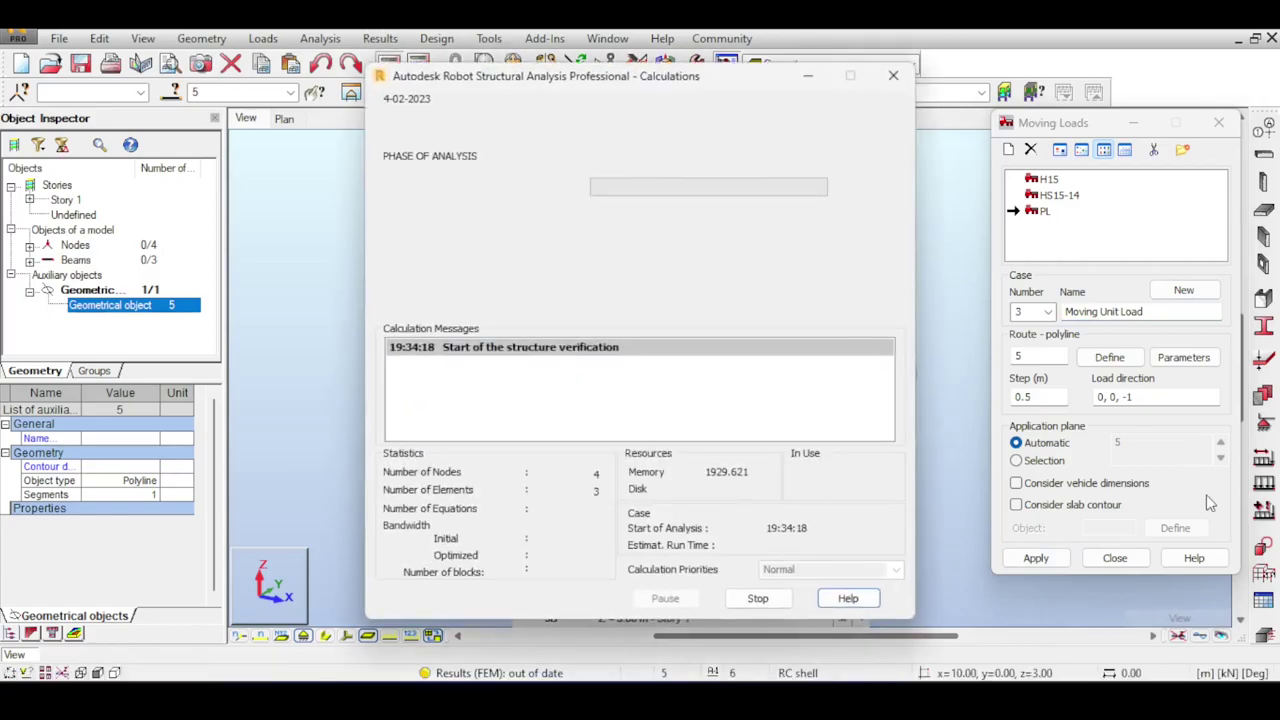
click(1128, 558)
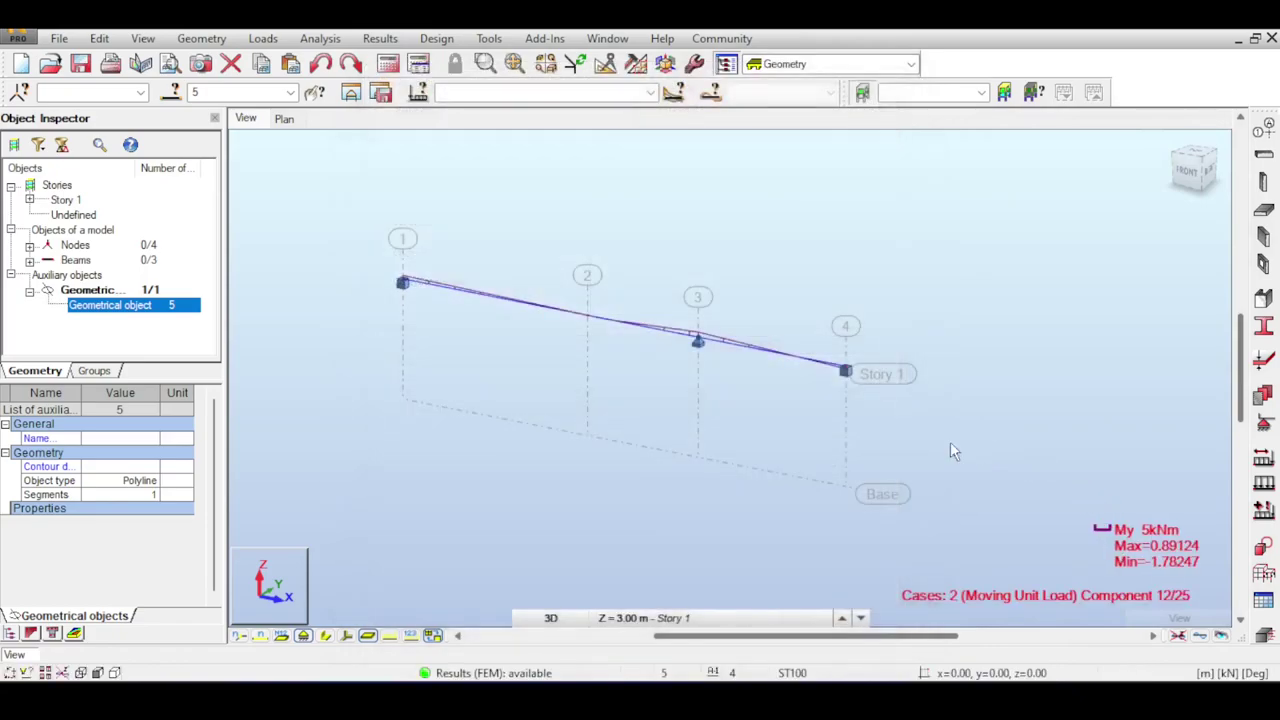
click(670, 270)
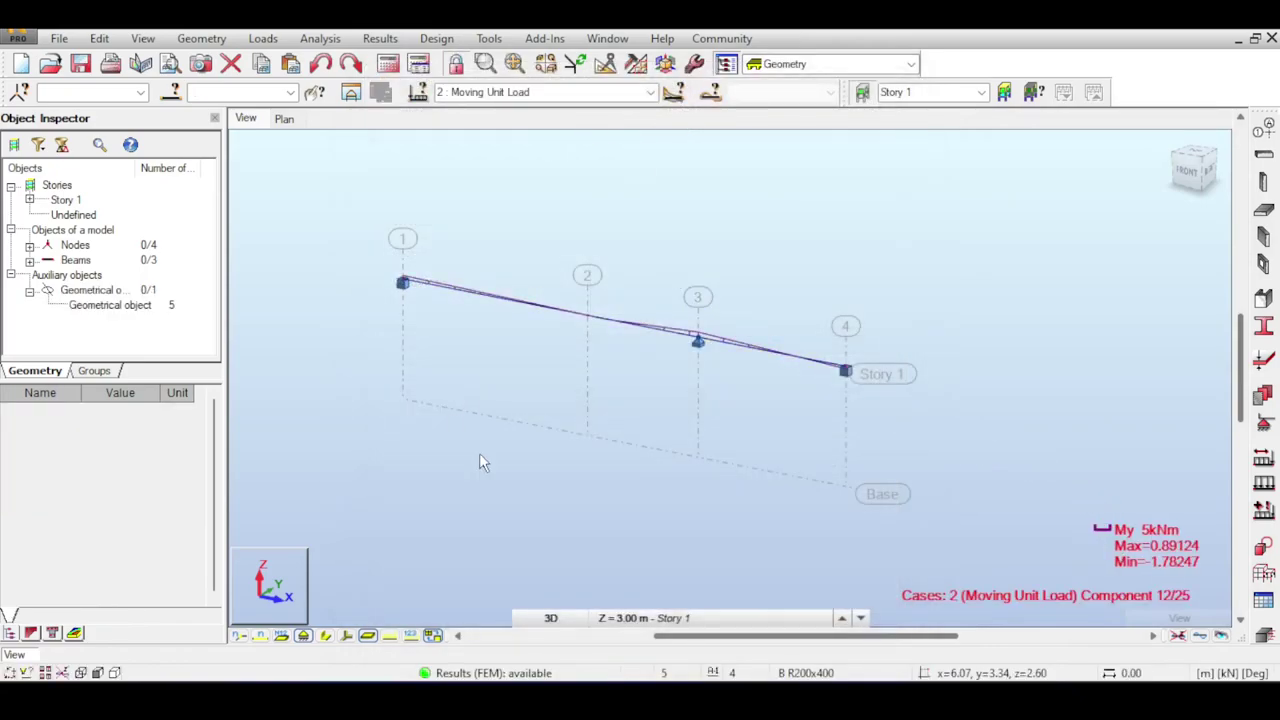
- Set the current component of the moving load case to 8, with the unit load at 3.50 m
click(673, 92)
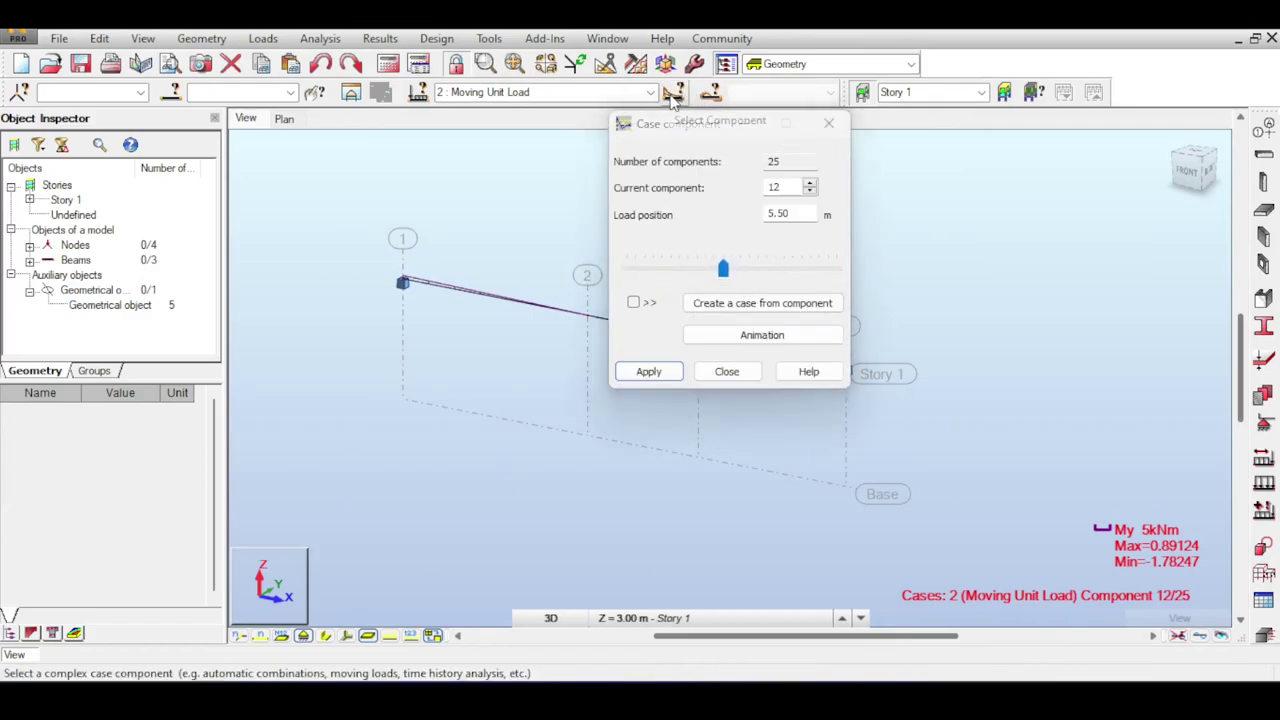
drag(703, 128, 996, 116)
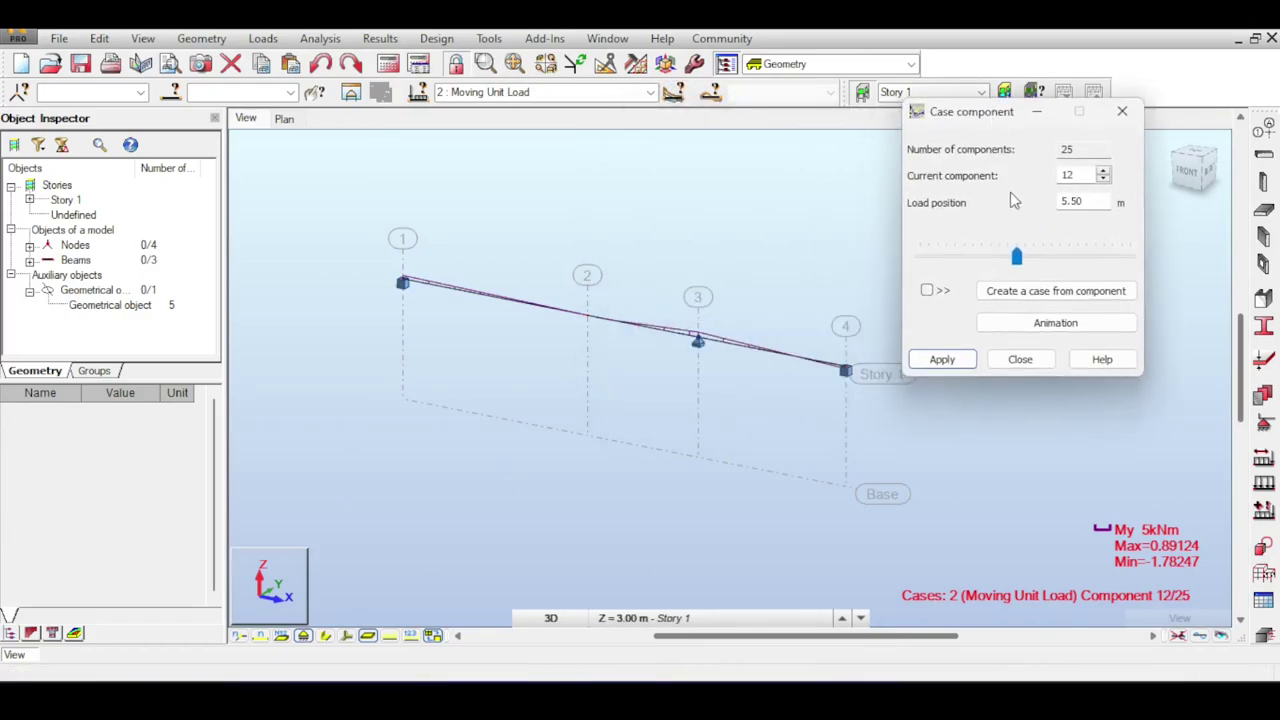
mouse_move(978, 259)
mouse_down()
mouse_move(1051, 259)
mouse_move(981, 259)
mouse_up()
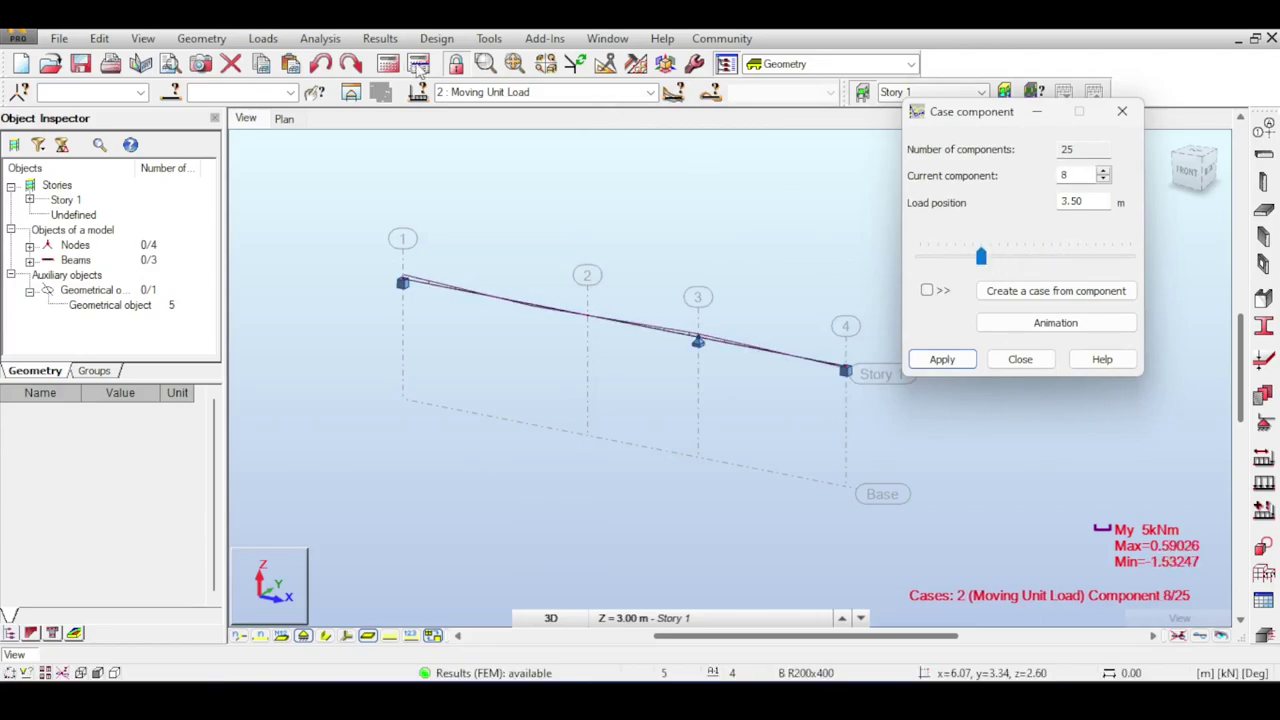
click(340, 38)
click(340, 38)
key(Escape)
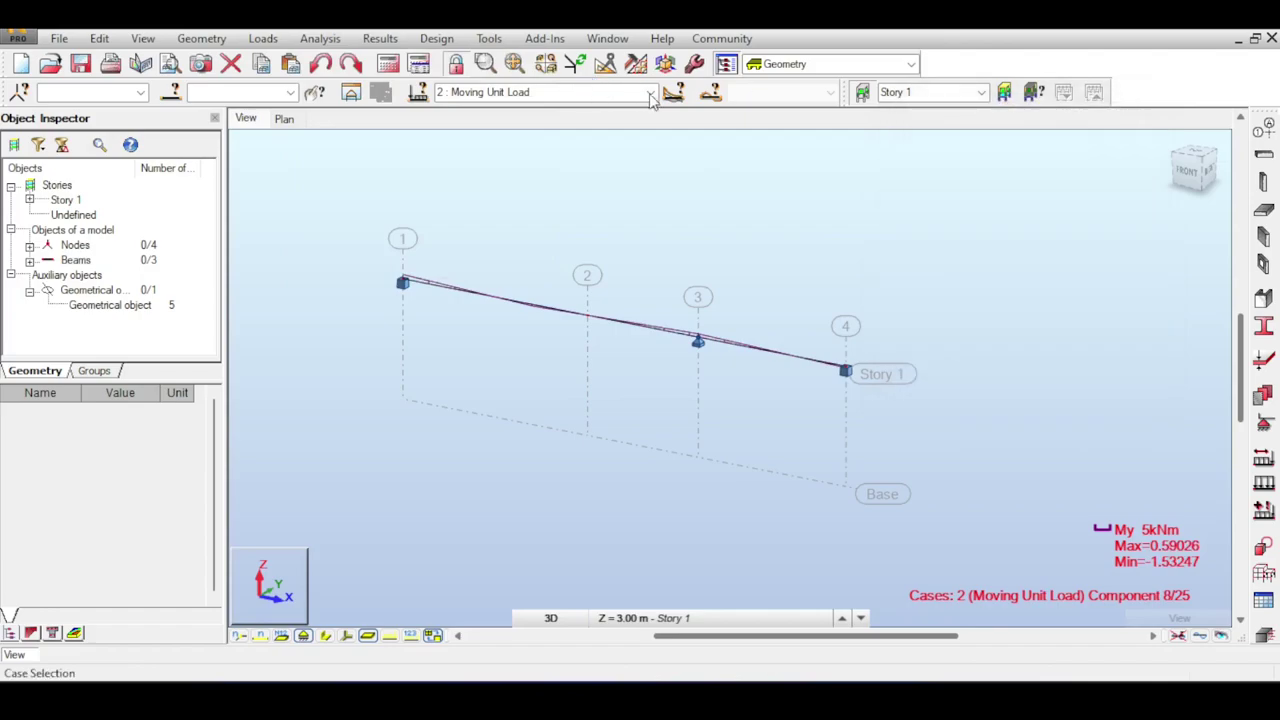
- Switch to the Moving Unit Load+ envelope case and normalize the My moment diagram scale for the members
click(597, 91)
click(583, 134)
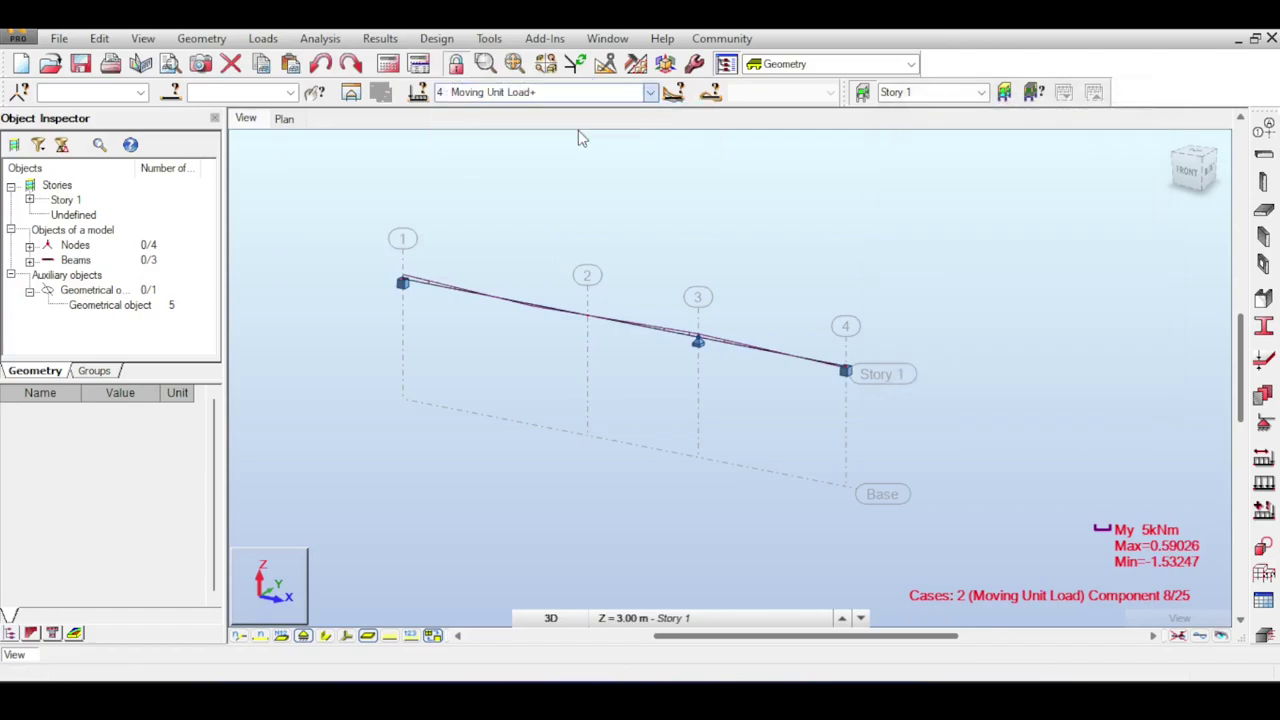
click(381, 40)
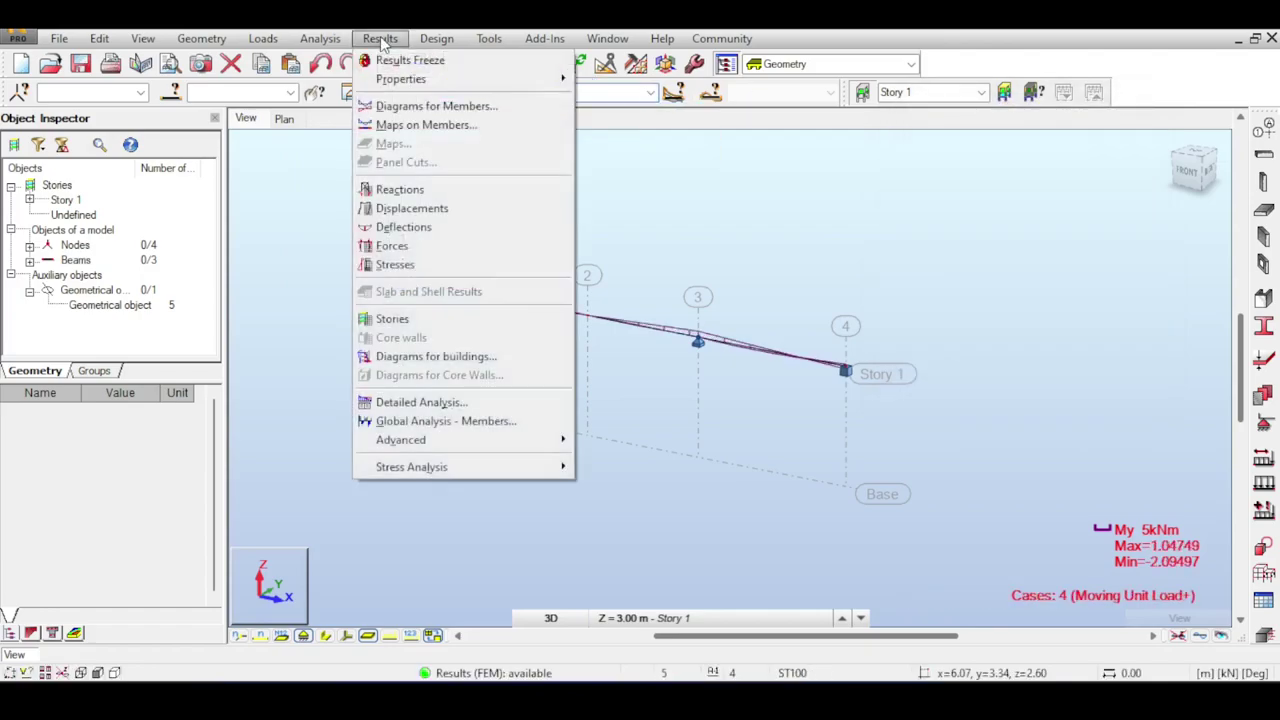
click(400, 106)
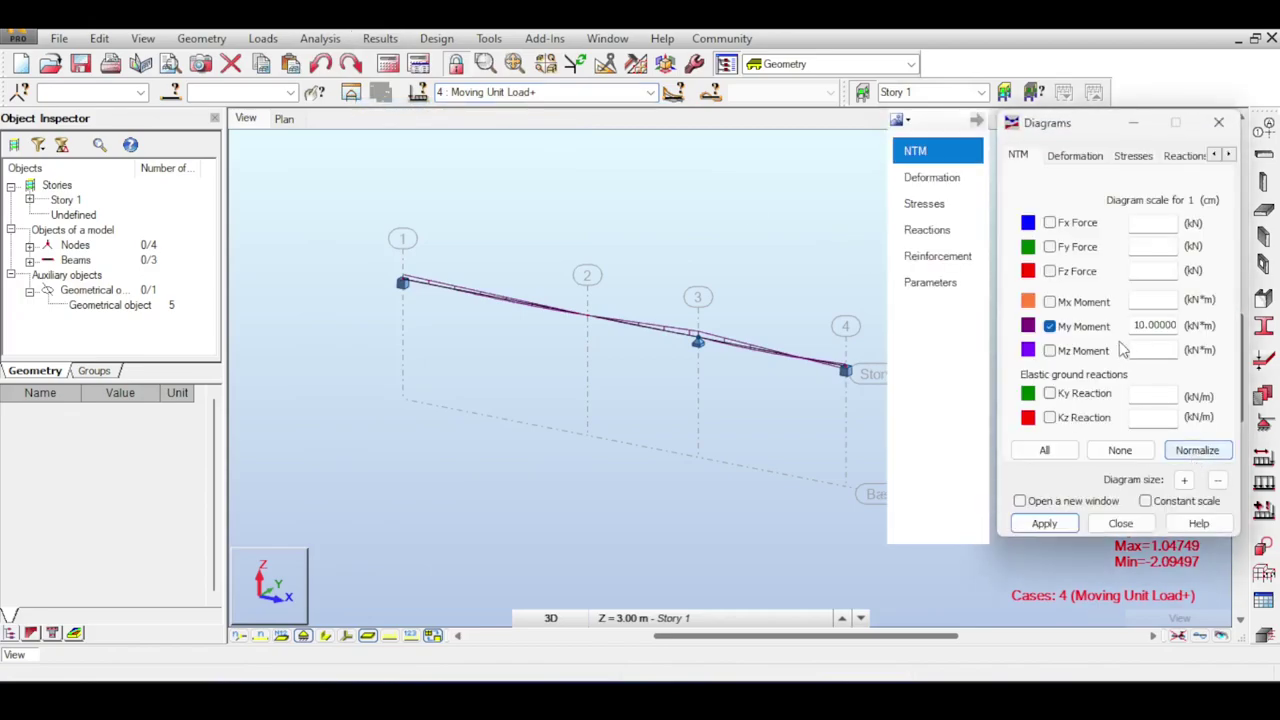
click(1197, 450)
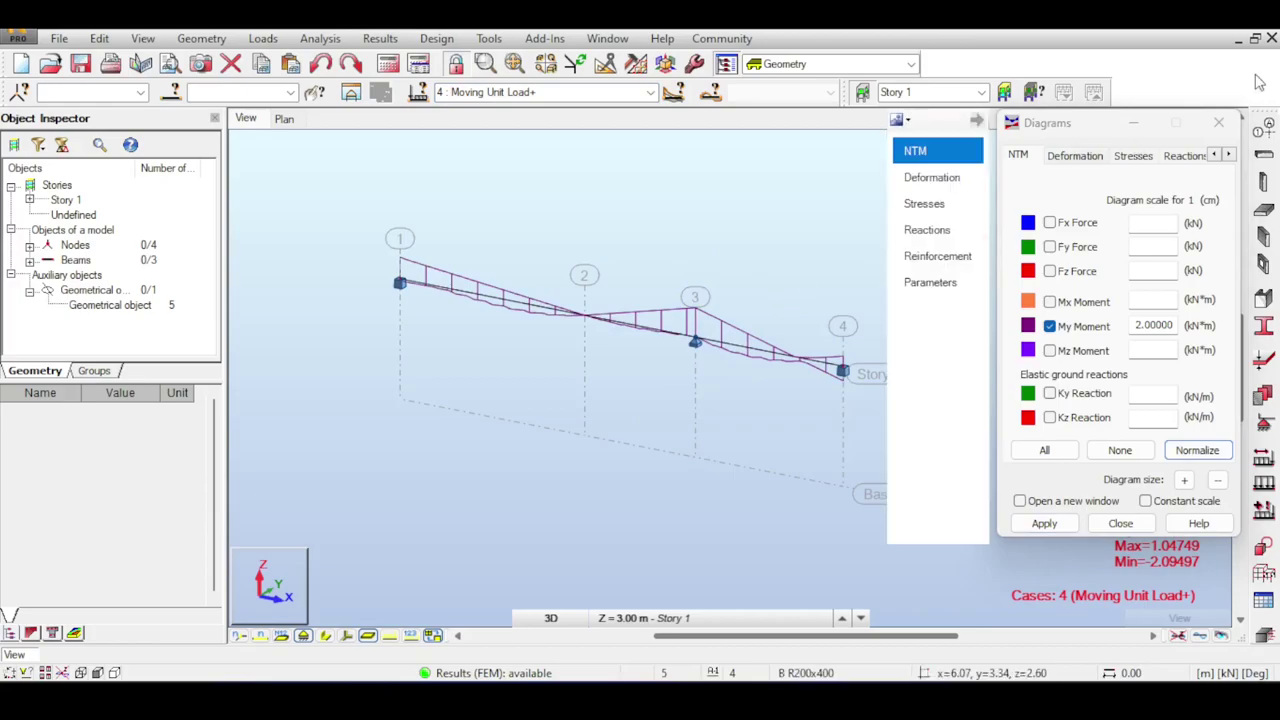
- Return to the Moving Unit Load case and step its My diagram to component 5, with the load at 2.00 m
click(650, 92)
click(605, 122)
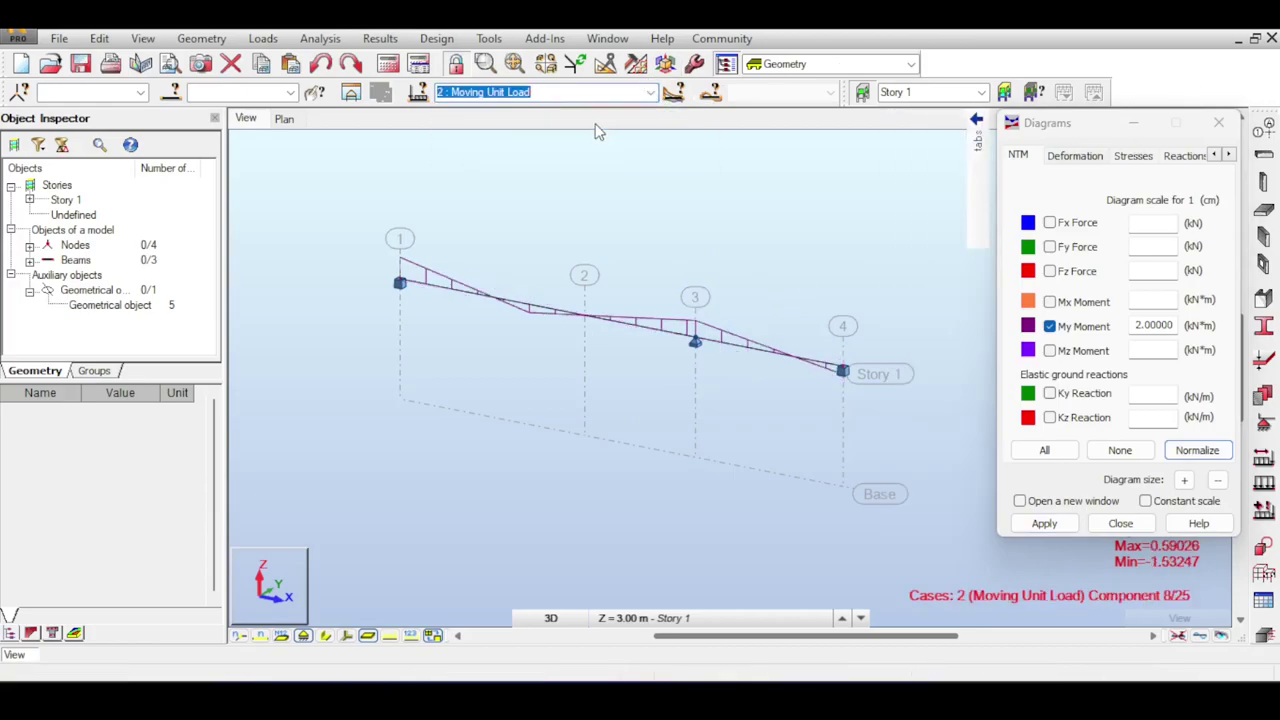
click(673, 92)
click(1103, 180)
click(1103, 180)
click(1103, 180)
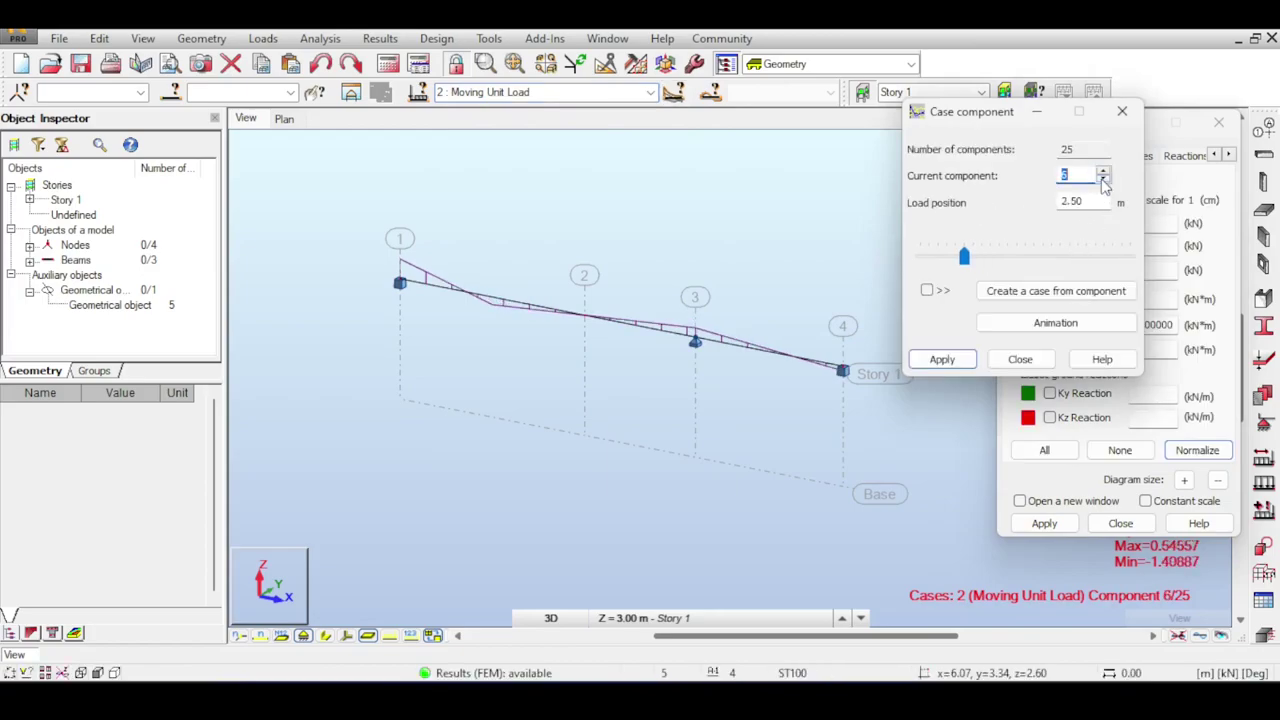
click(1103, 180)
click(1103, 180)
click(1103, 171)
click(1103, 171)
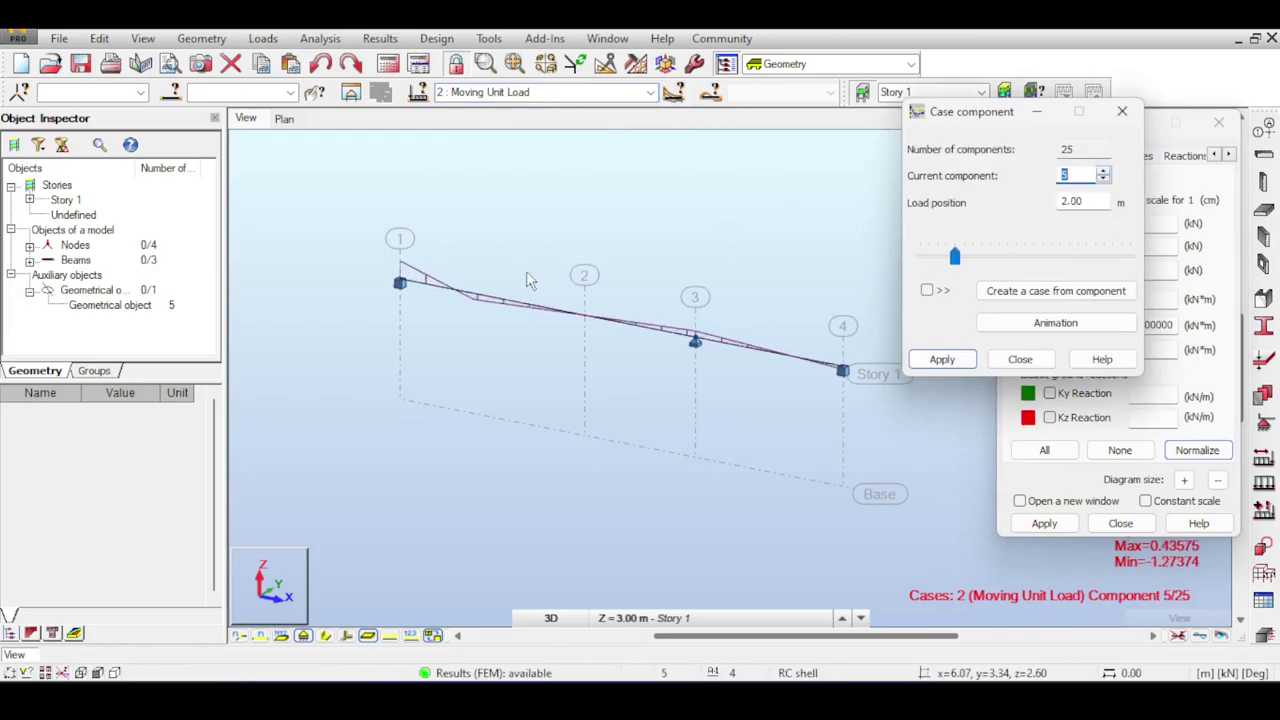
- Advance the unit load through the components up to component 25 to examine how the moment diagram changes along the beam
click(1103, 171)
click(1103, 171)
click(1103, 171)
click(1103, 171)
click(1103, 171)
click(1103, 171)
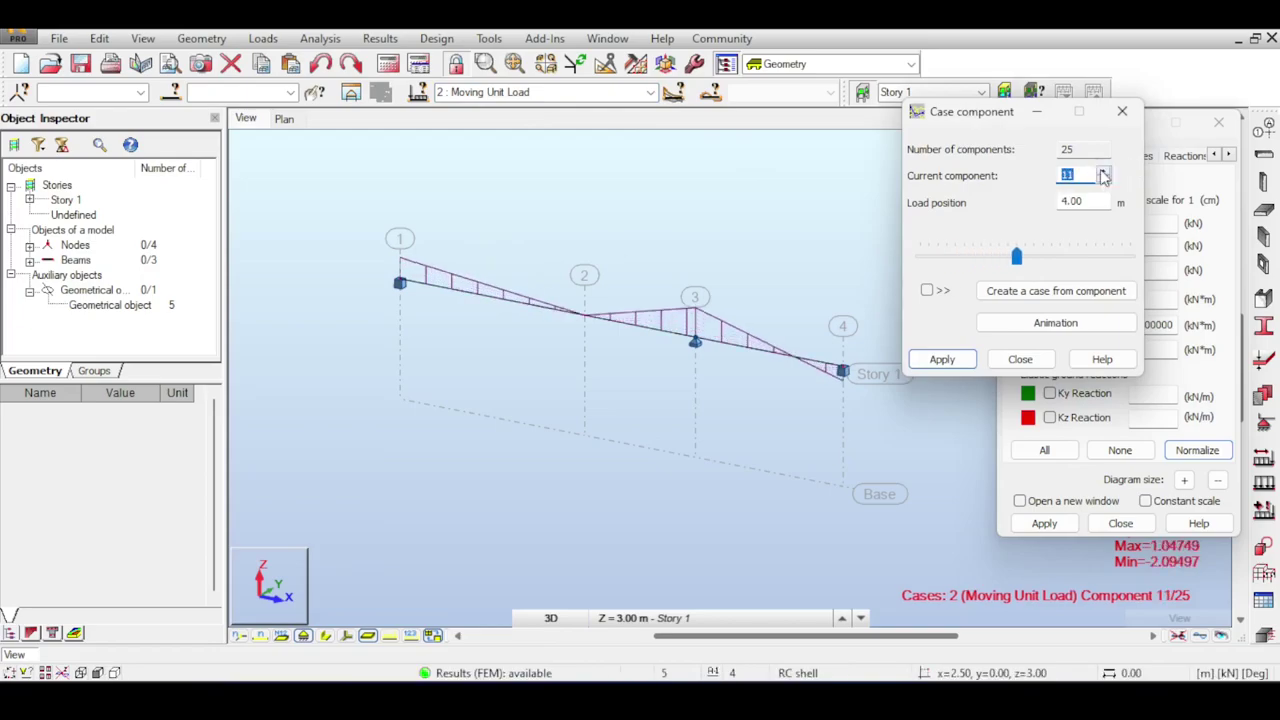
click(1102, 172)
click(1102, 172)
click(1102, 172)
click(1102, 172)
click(1102, 172)
click(1102, 172)
click(1101, 171)
click(1101, 171)
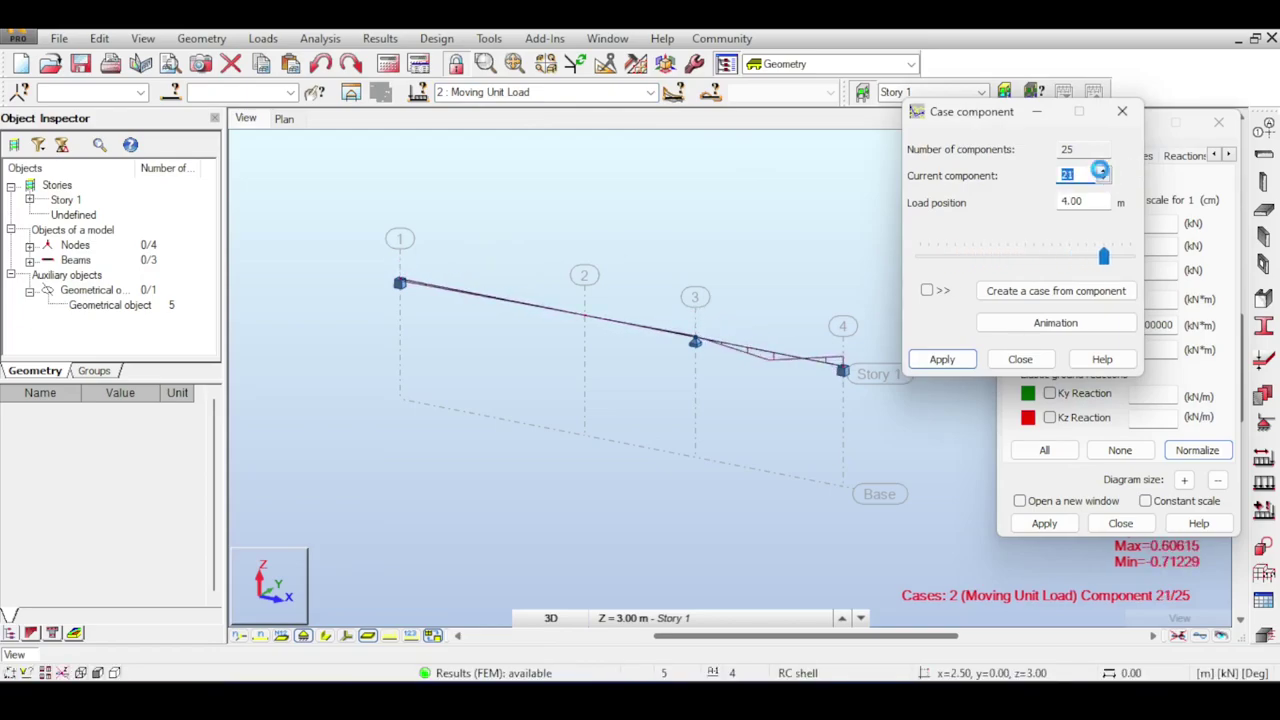
click(1101, 171)
click(1101, 171)
click(1101, 171)
click(1101, 171)
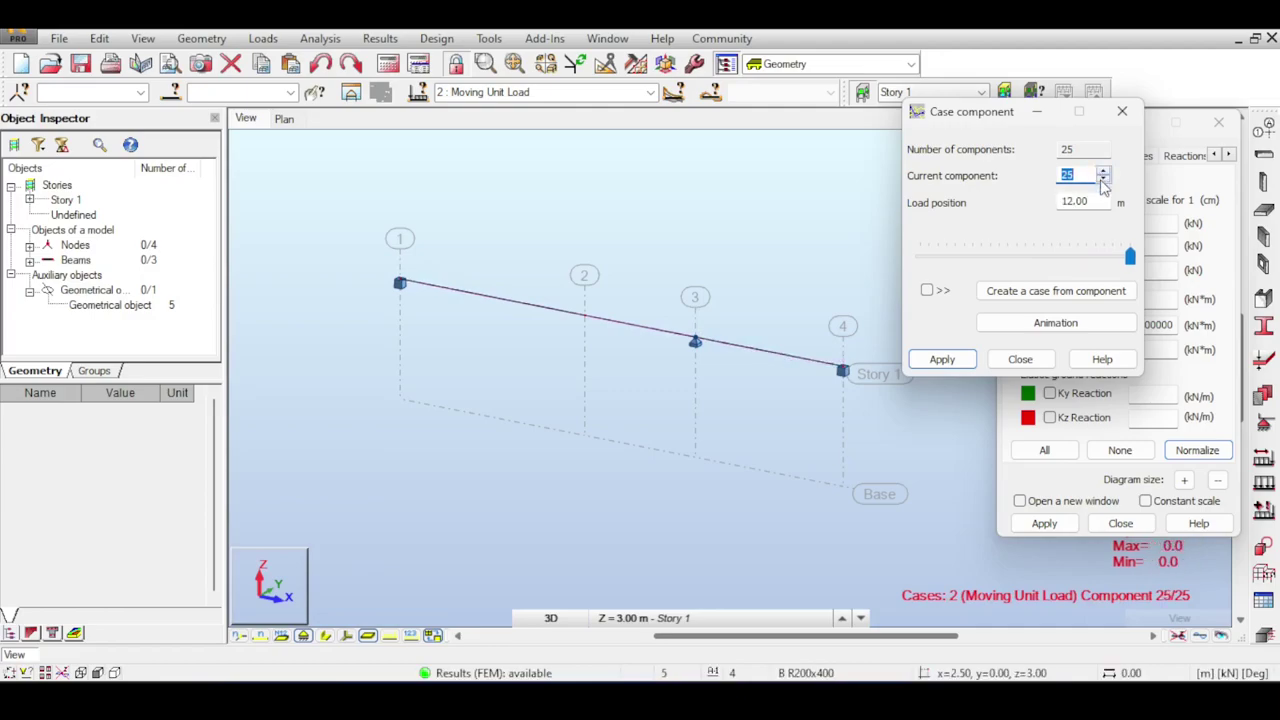
- Step the unit load back from the beam end to component 4, with the load at 1.50 m
click(1102, 180)
click(1102, 180)
click(1102, 180)
click(1102, 180)
click(1102, 180)
click(1102, 180)
click(1101, 179)
click(1101, 179)
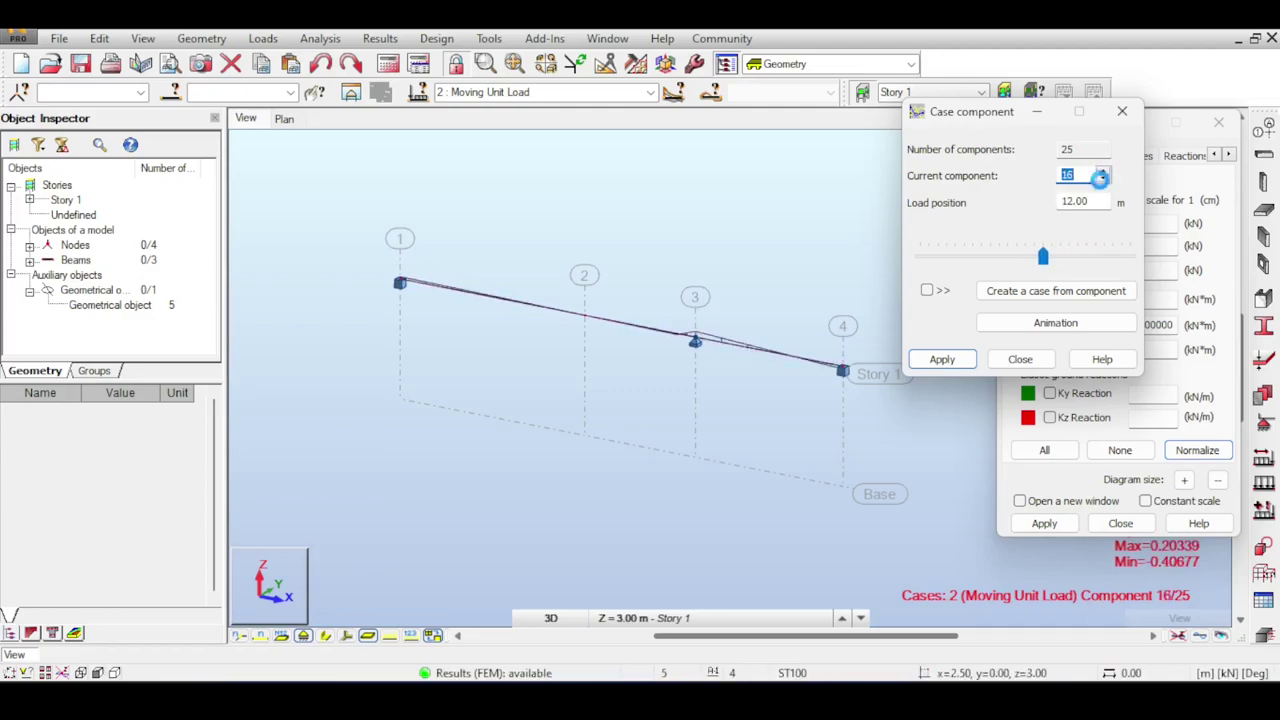
click(1101, 179)
click(1101, 179)
click(1101, 179)
click(1101, 179)
click(1101, 179)
click(1101, 179)
click(1101, 179)
click(1101, 179)
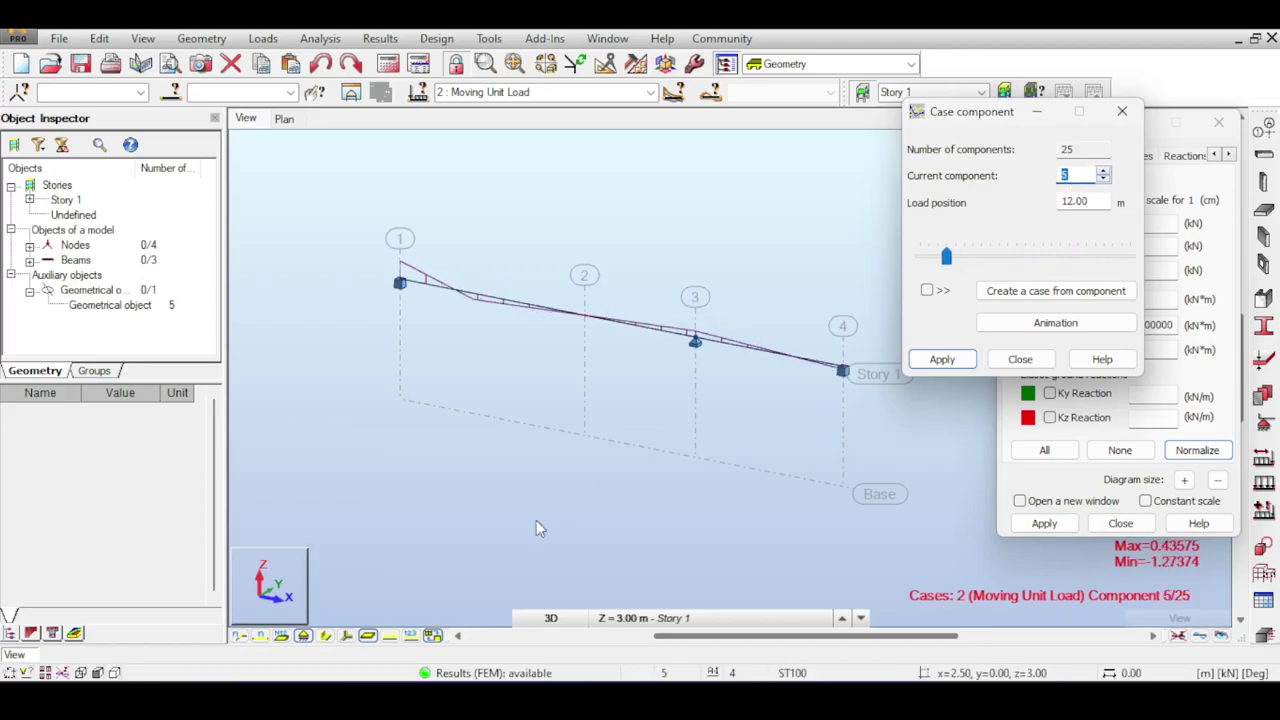
- Turn on the display of load symbols, load values and automatically generated forces in the view
click(390, 636)
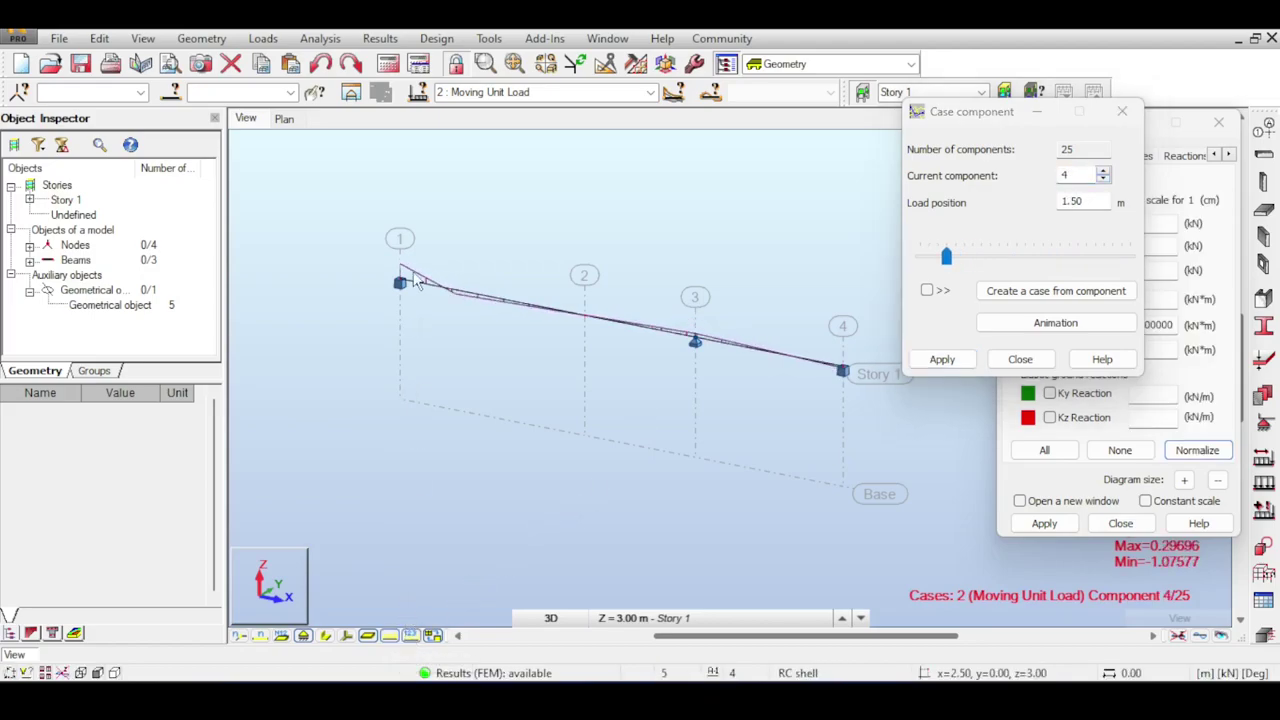
right_click(251, 258)
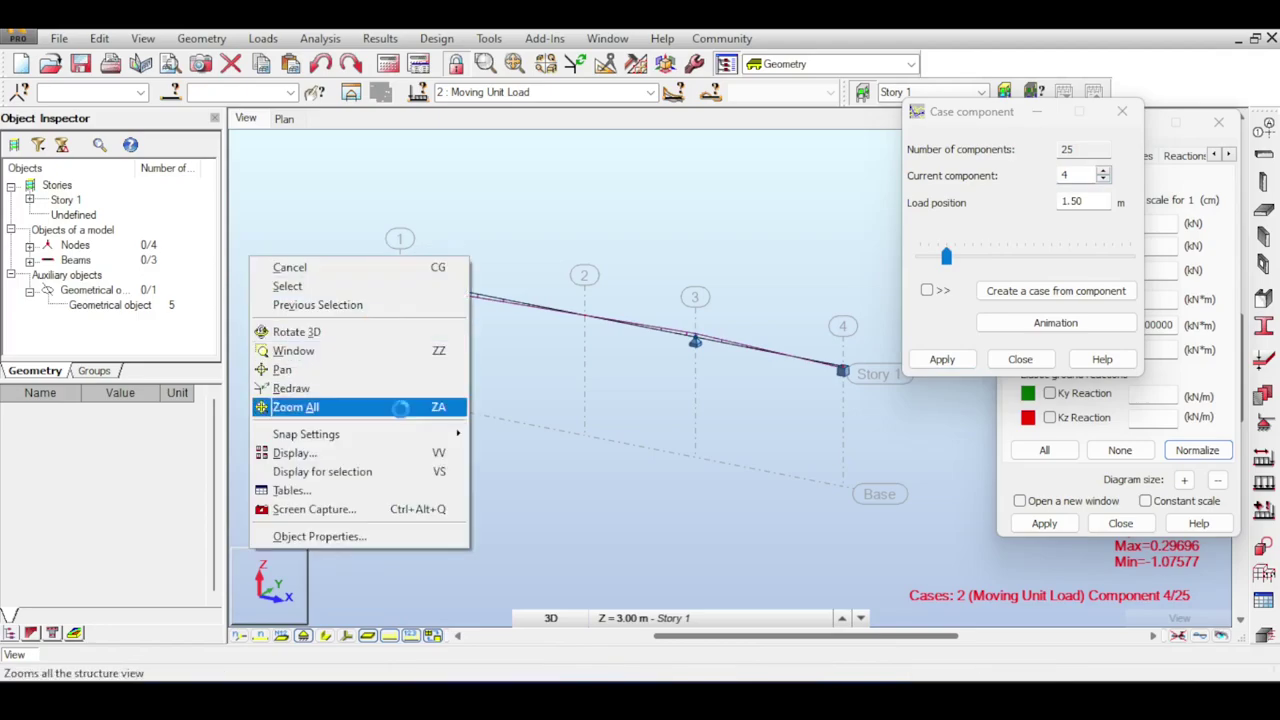
click(382, 455)
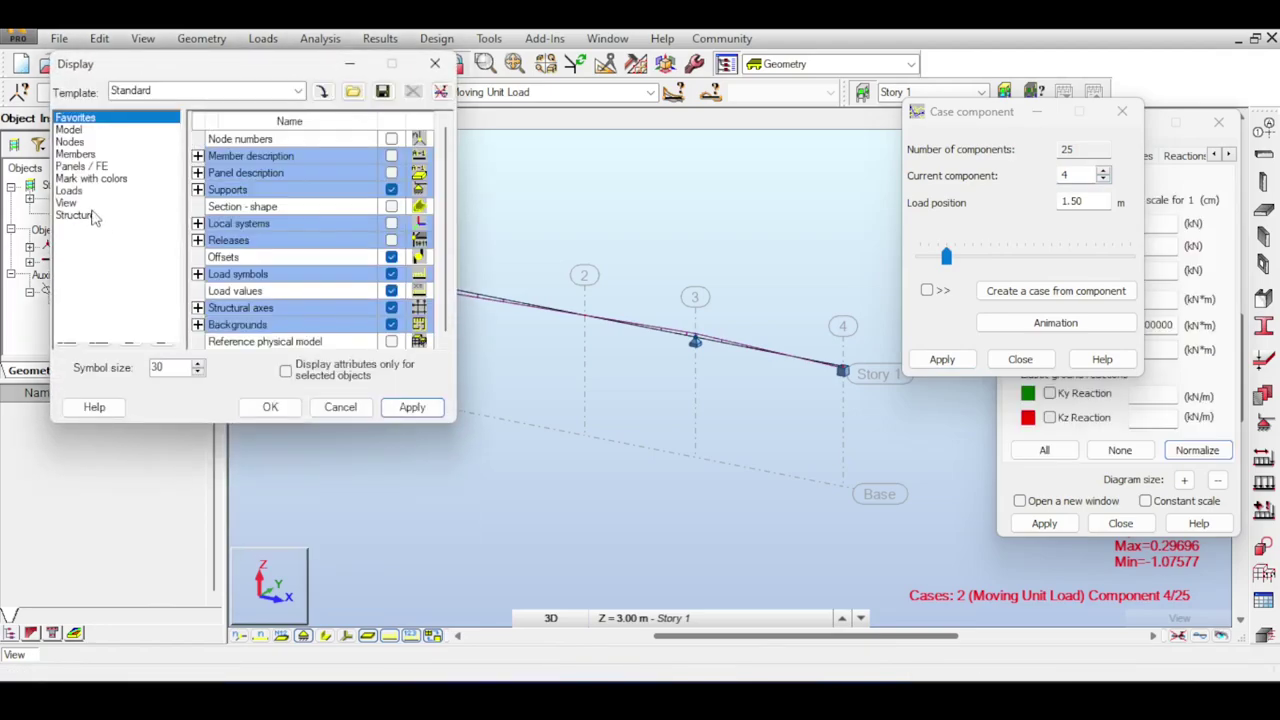
click(85, 192)
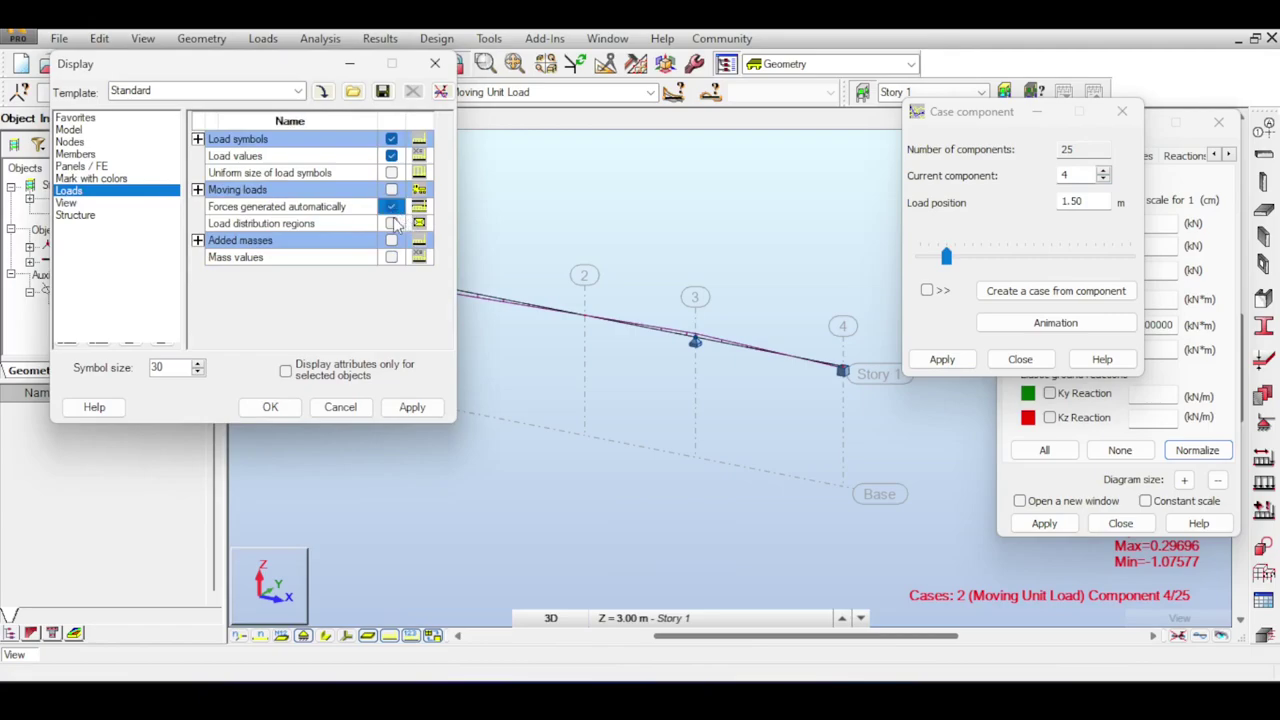
click(412, 406)
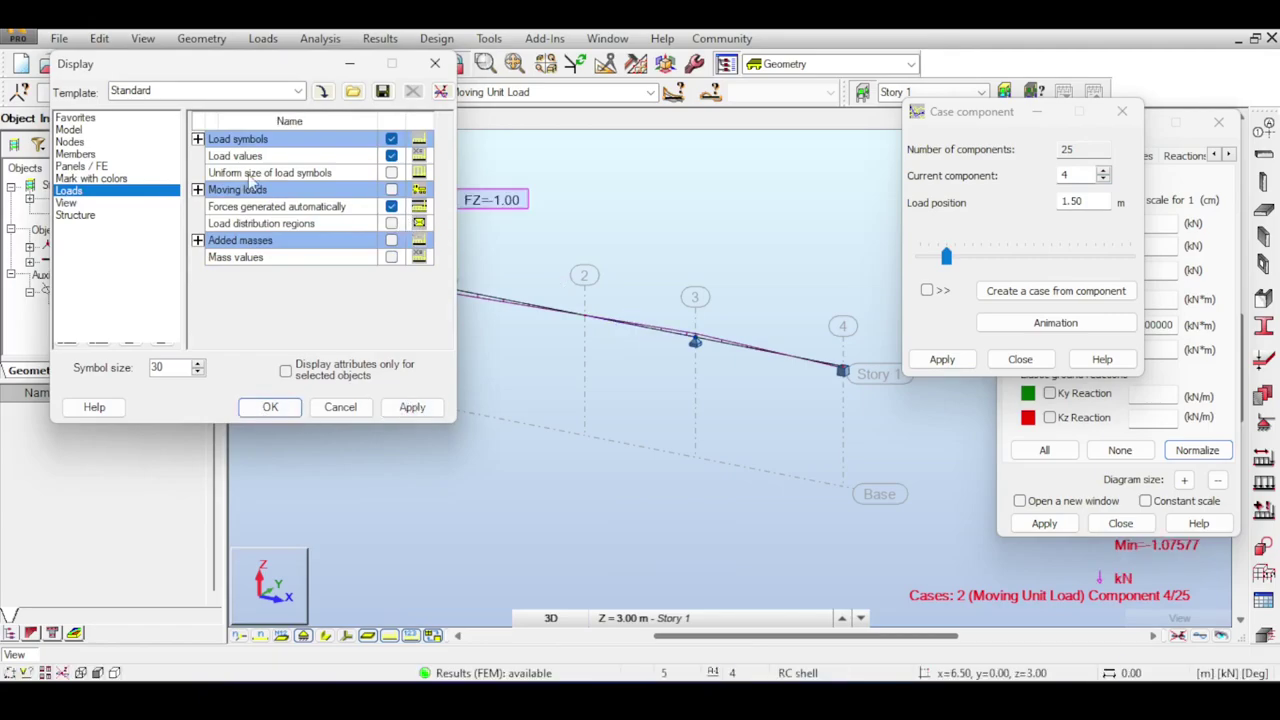
click(290, 406)
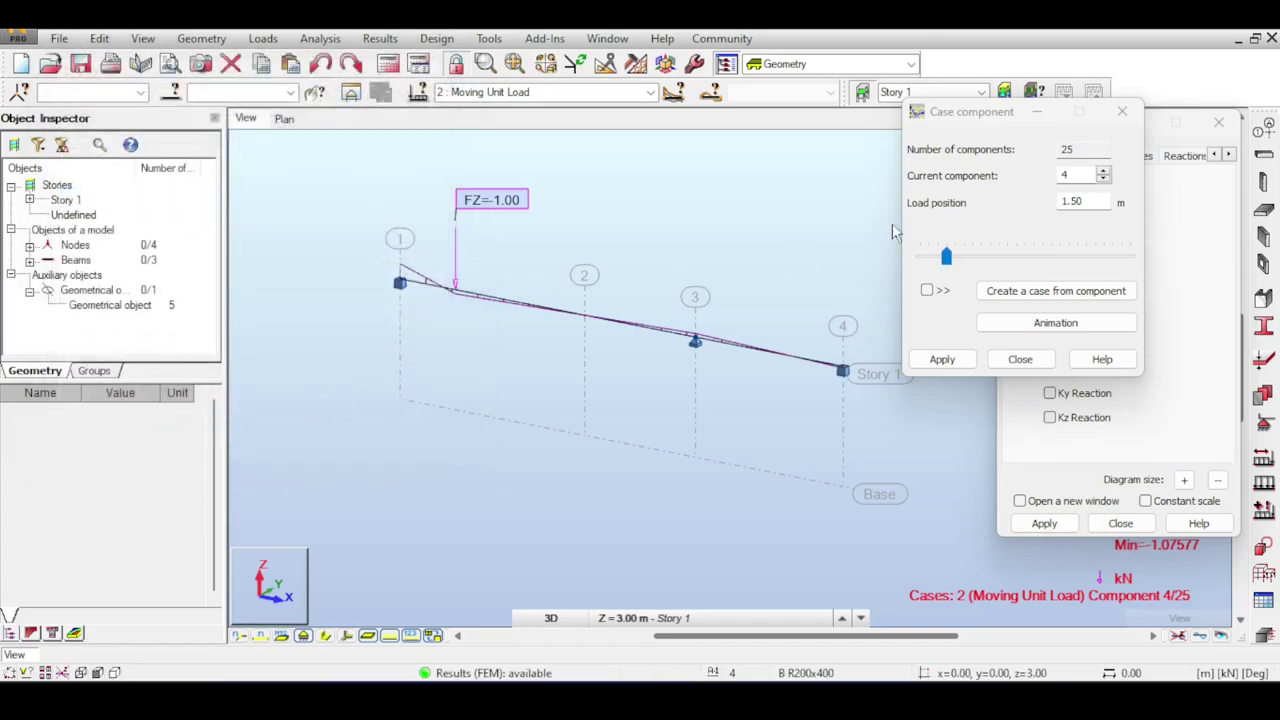
- Step the displayed unit load forward to component 13 at 6.00 m and examine its moment diagram
click(1103, 172)
click(1103, 172)
click(1103, 172)
click(1103, 172)
click(1103, 172)
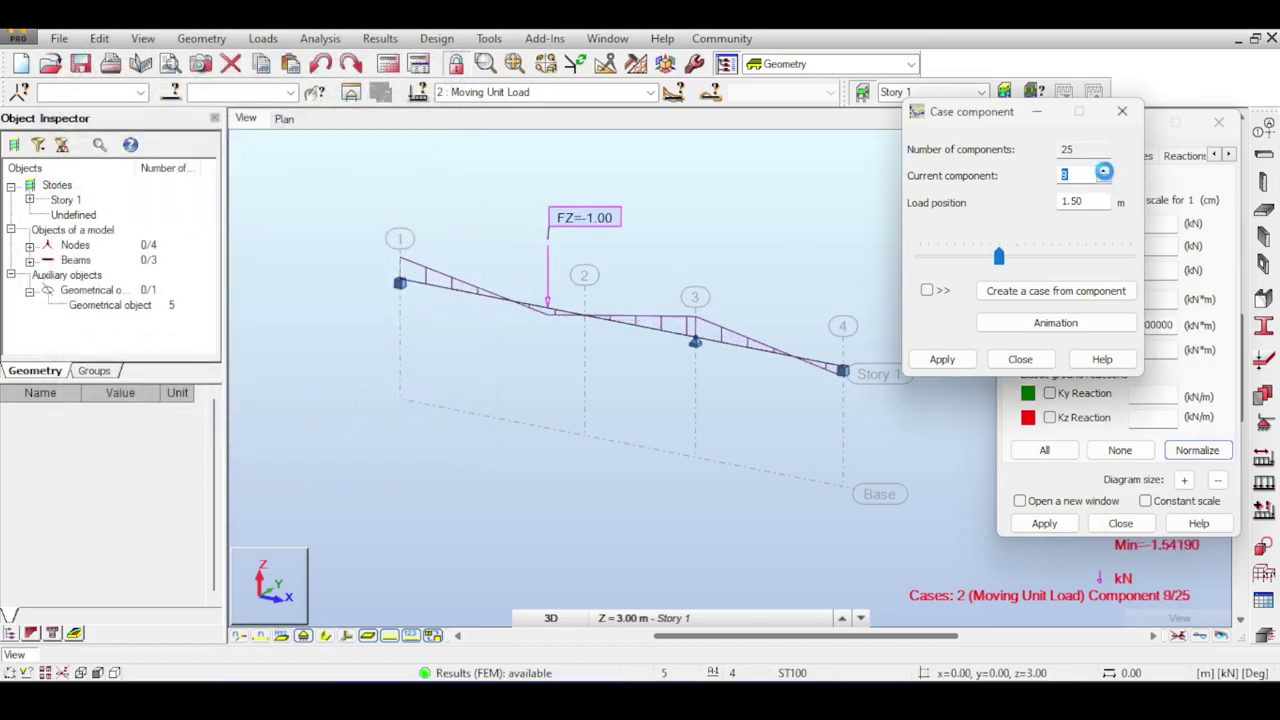
click(1103, 172)
click(1103, 172)
click(1103, 172)
click(1103, 172)
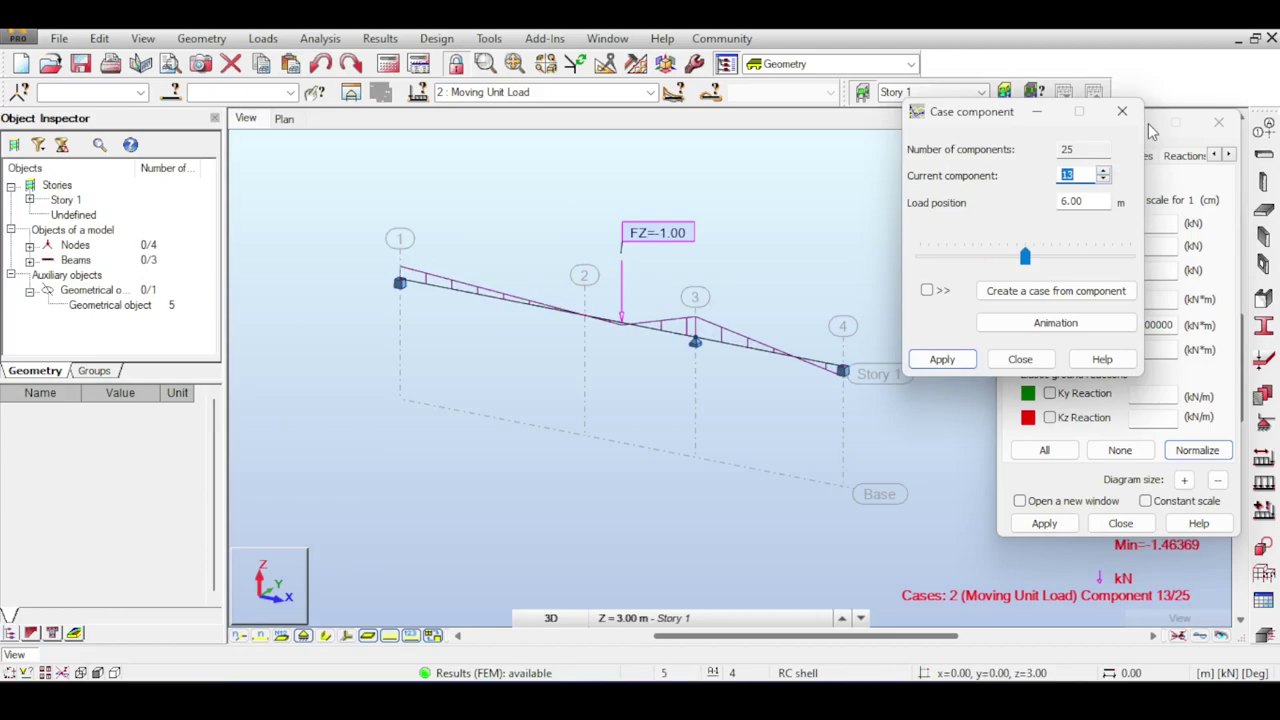
- Set the member diagrams to labels, differentiated positive and negative values and filled style, and apply the settings
drag(1020, 112, 856, 137)
click(998, 150)
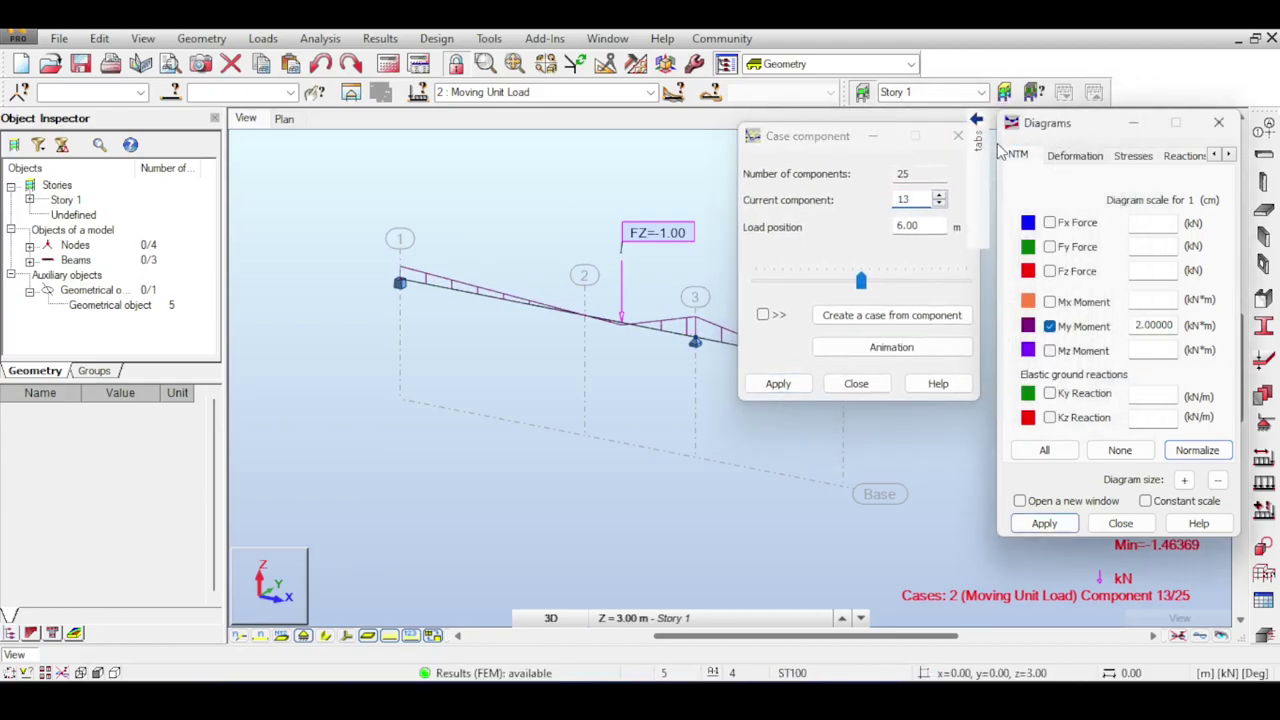
mouse_move(979, 142)
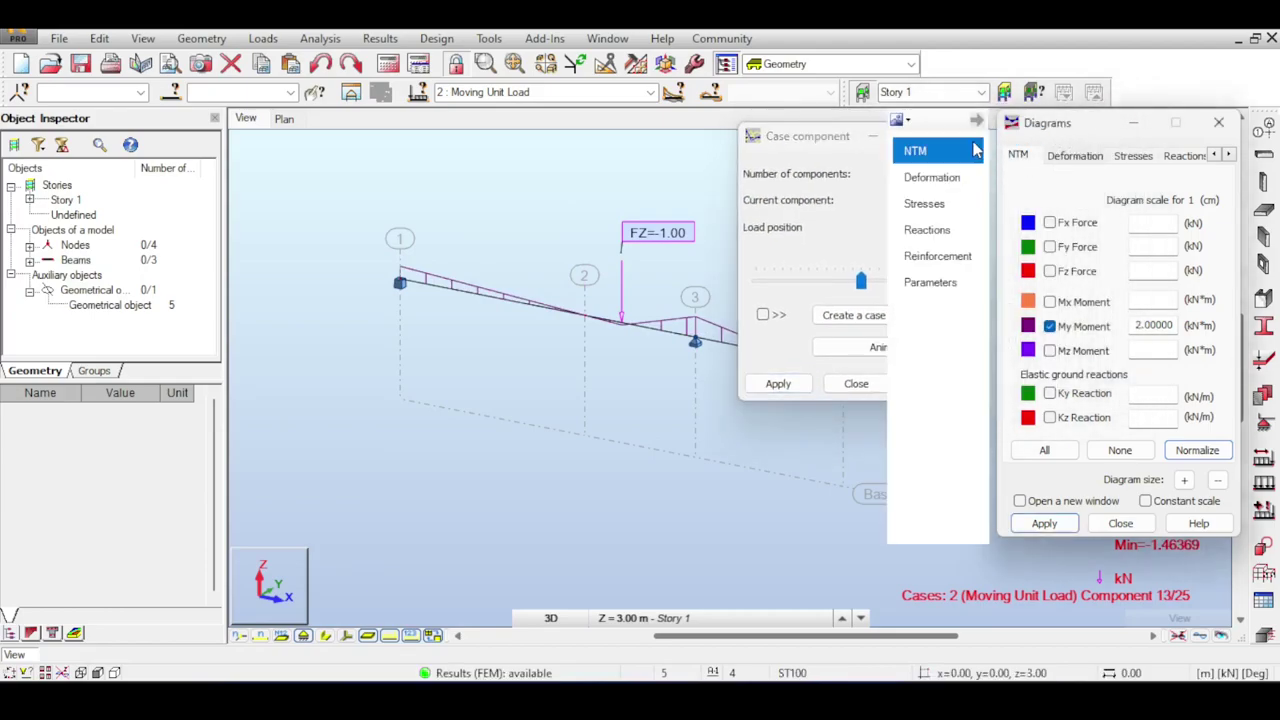
click(940, 284)
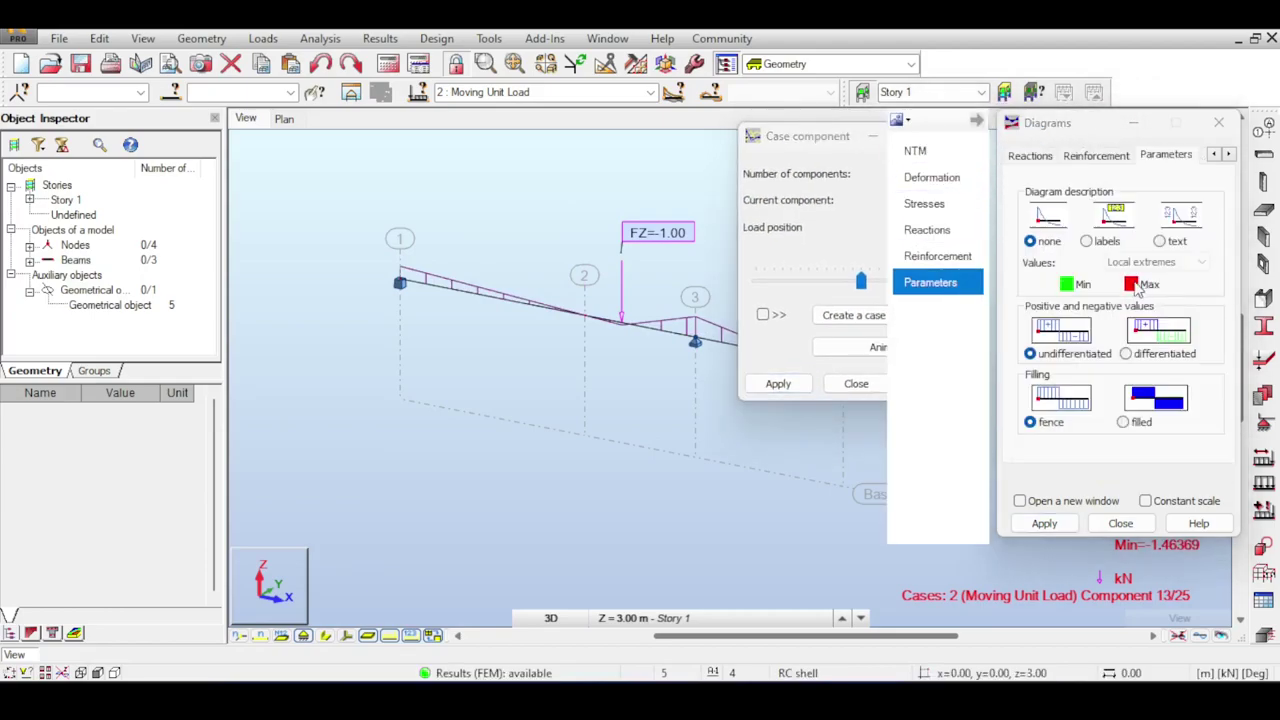
click(1122, 422)
click(1044, 523)
- Animate the moment diagram over components 1 to 25 at 3 frames per second and stop the playback
drag(771, 134, 927, 84)
click(983, 280)
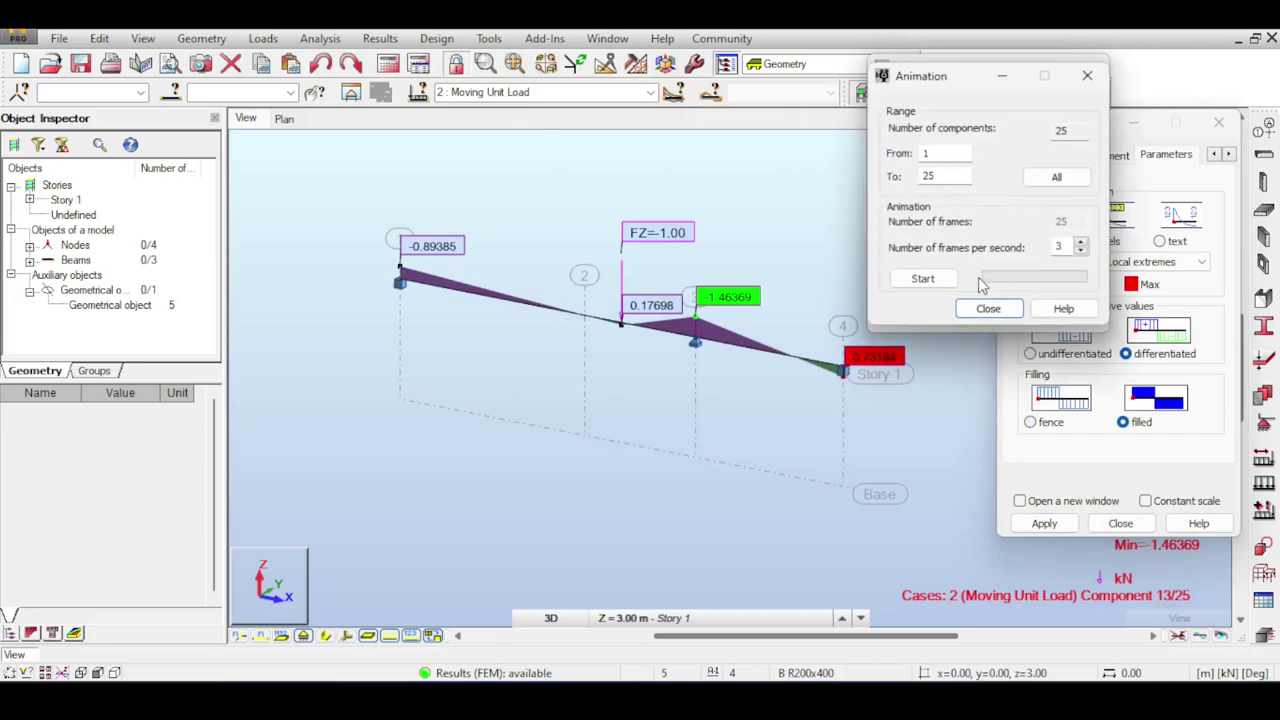
click(922, 278)
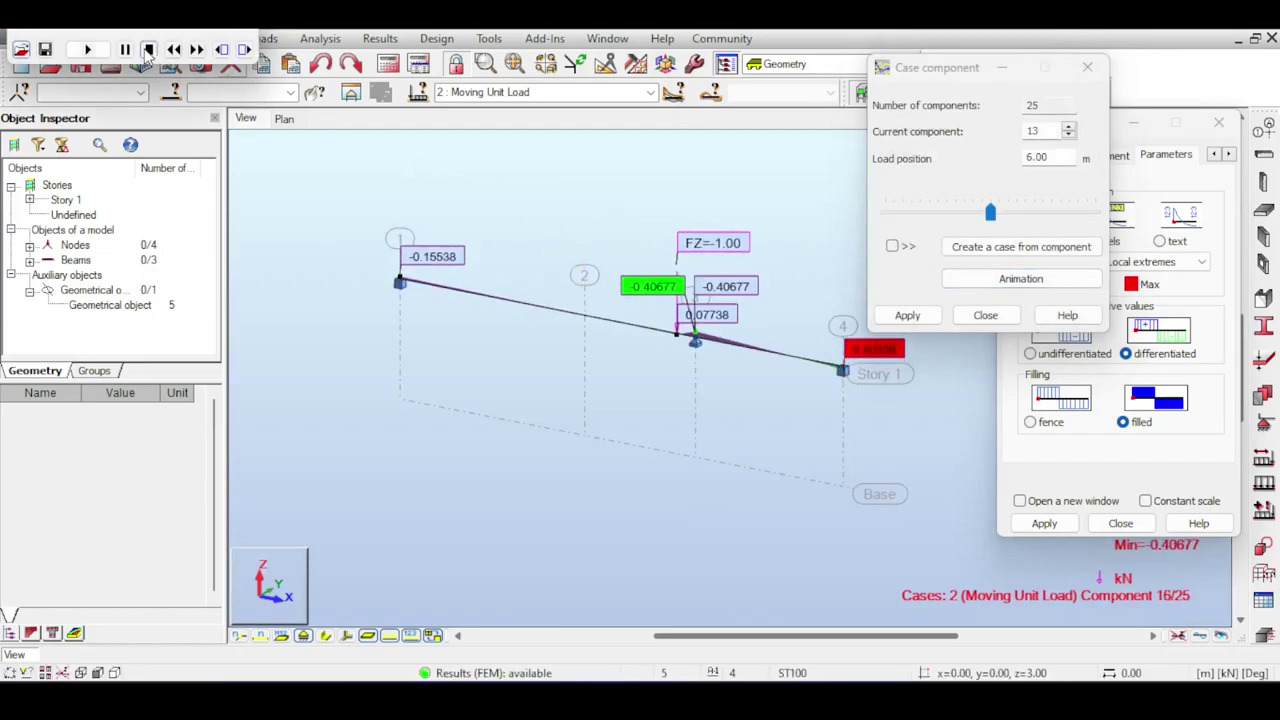
click(149, 50)
click(149, 50)
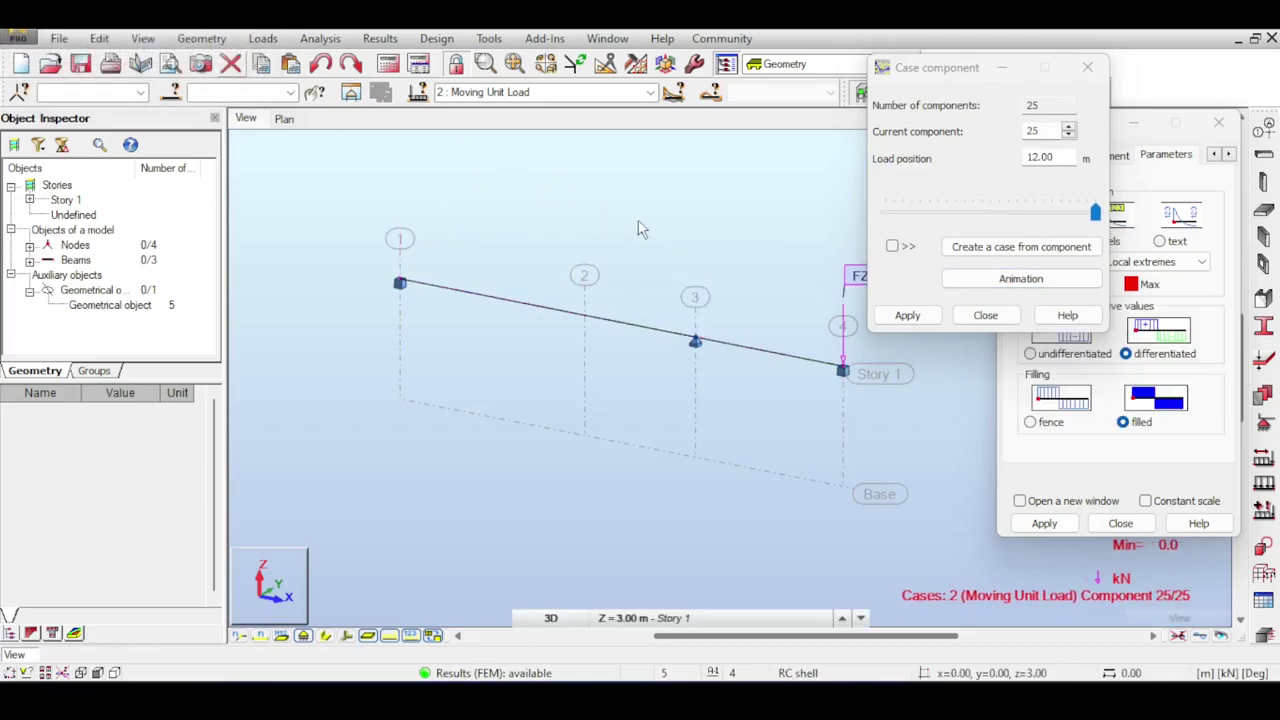
- Set the displayed unit load to component 5 at 2.00 m and close the case component settings
click(985, 315)
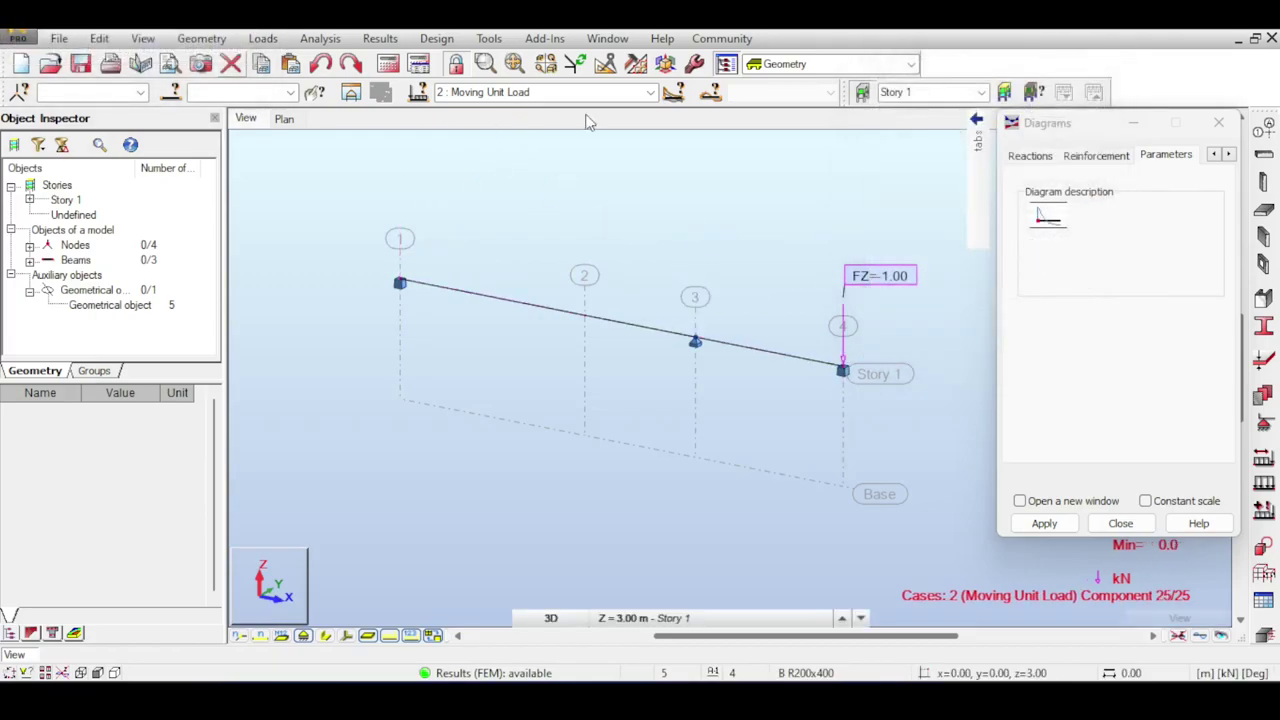
click(673, 92)
drag(936, 208, 918, 210)
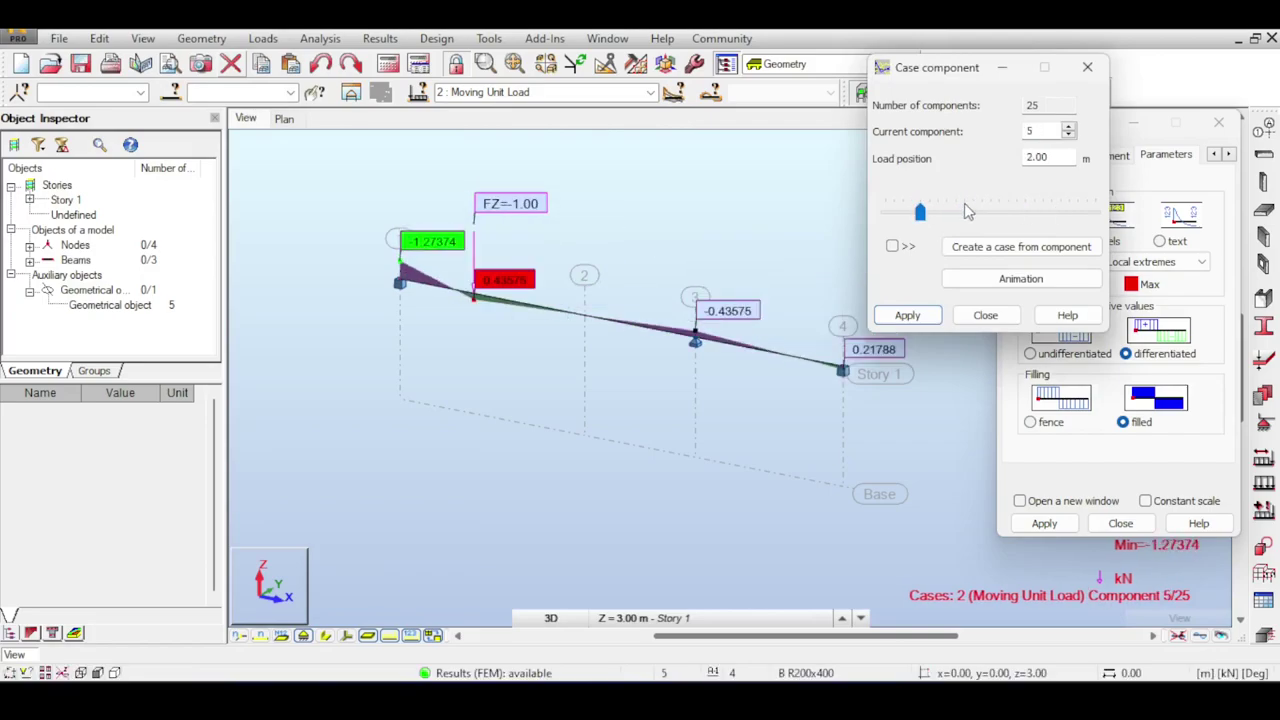
click(1084, 69)
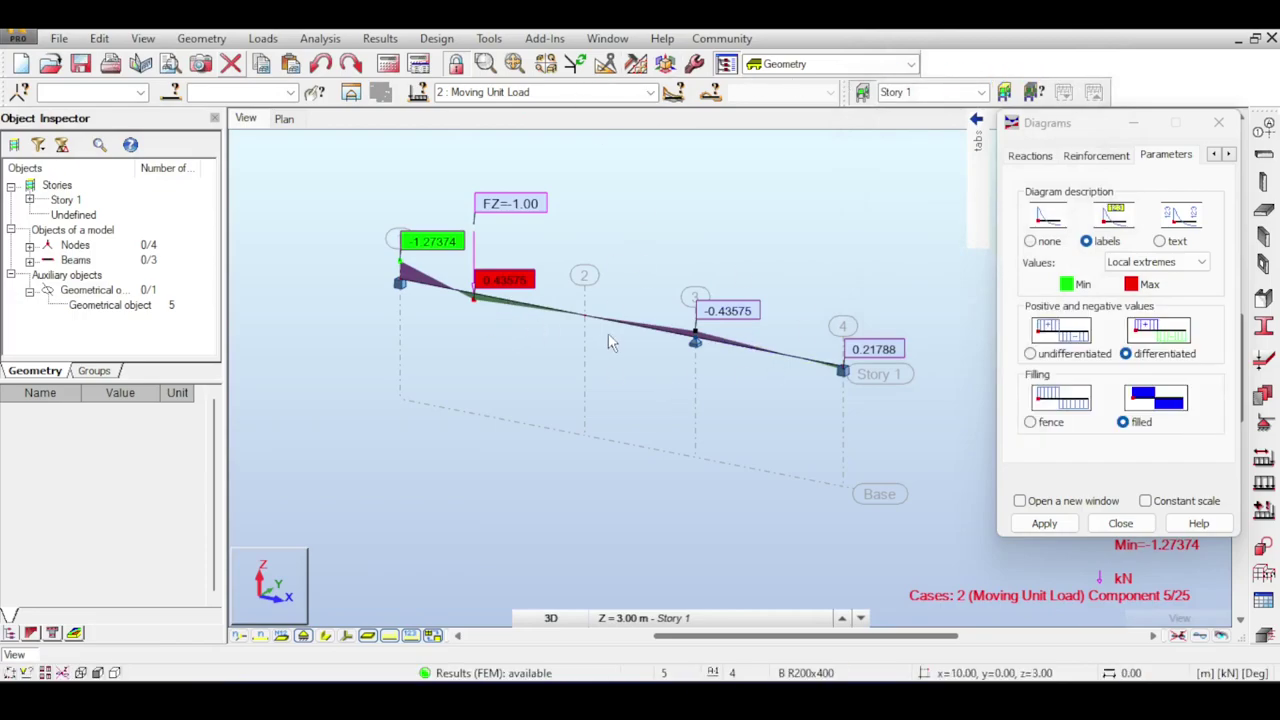
- Open the influence line settings and define the point as element 1 at relative position 0.25, with member numbers displayed in the view
click(380, 39)
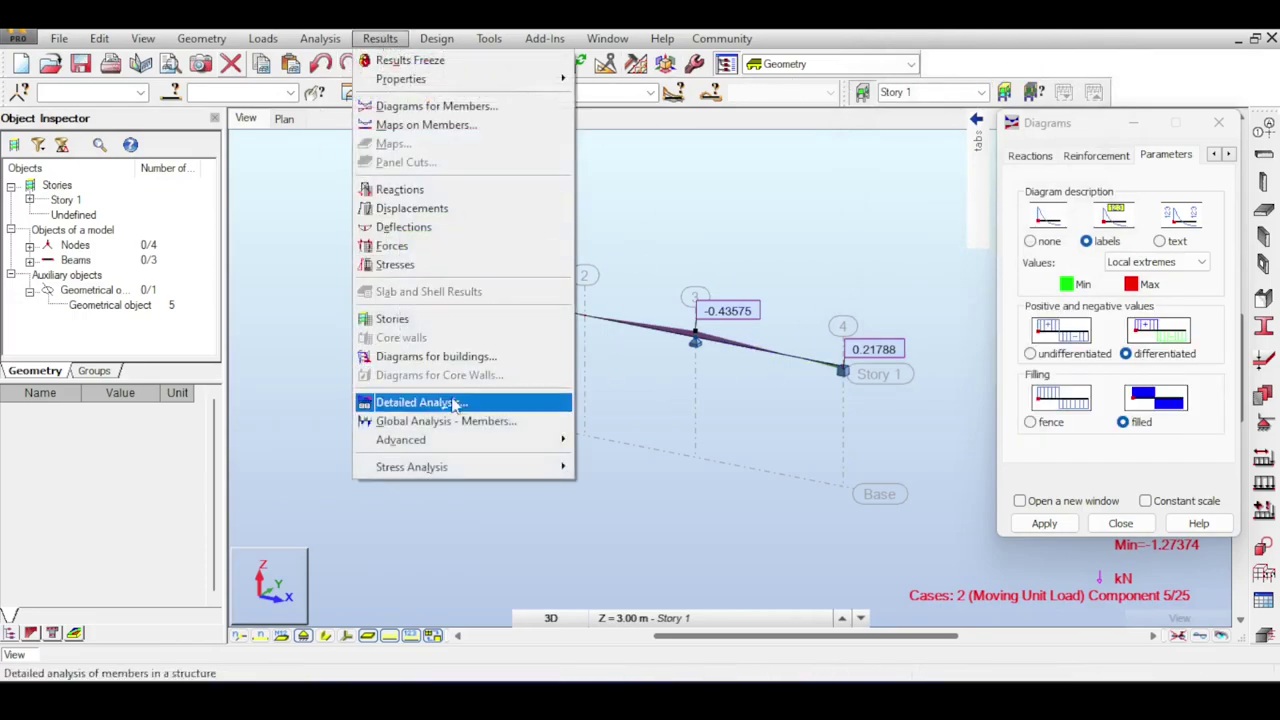
mouse_move(462, 446)
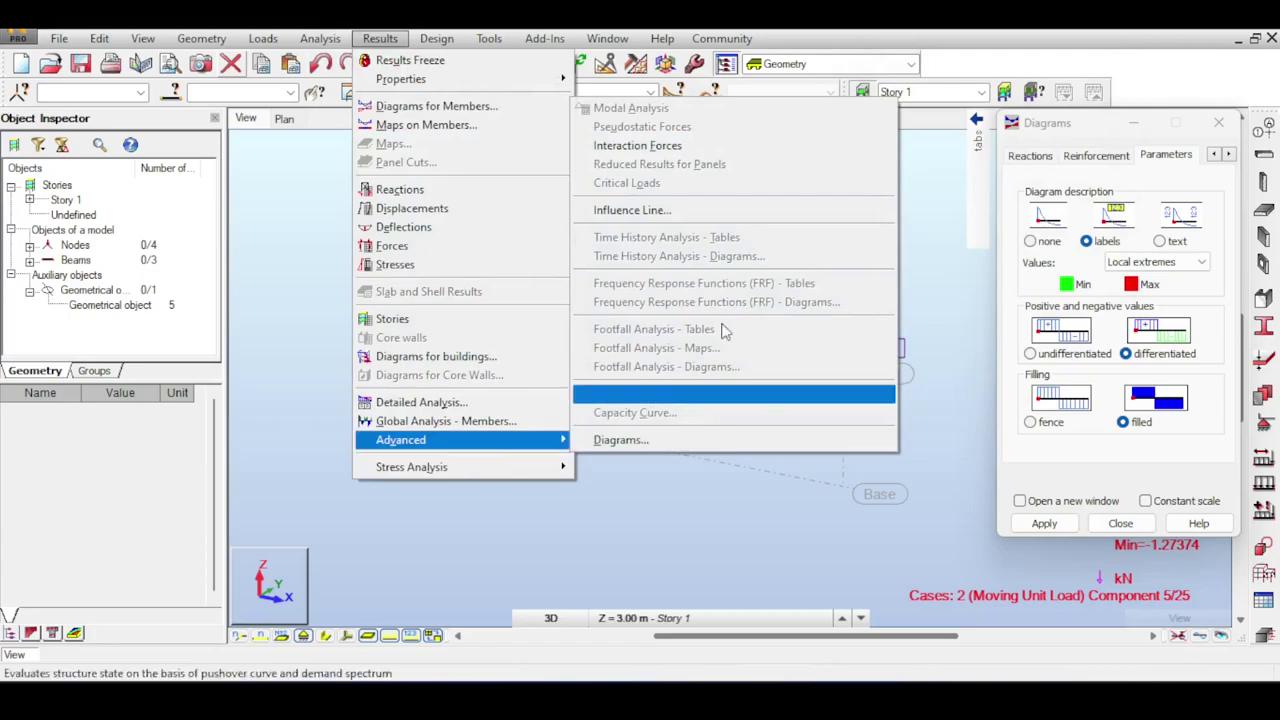
click(688, 214)
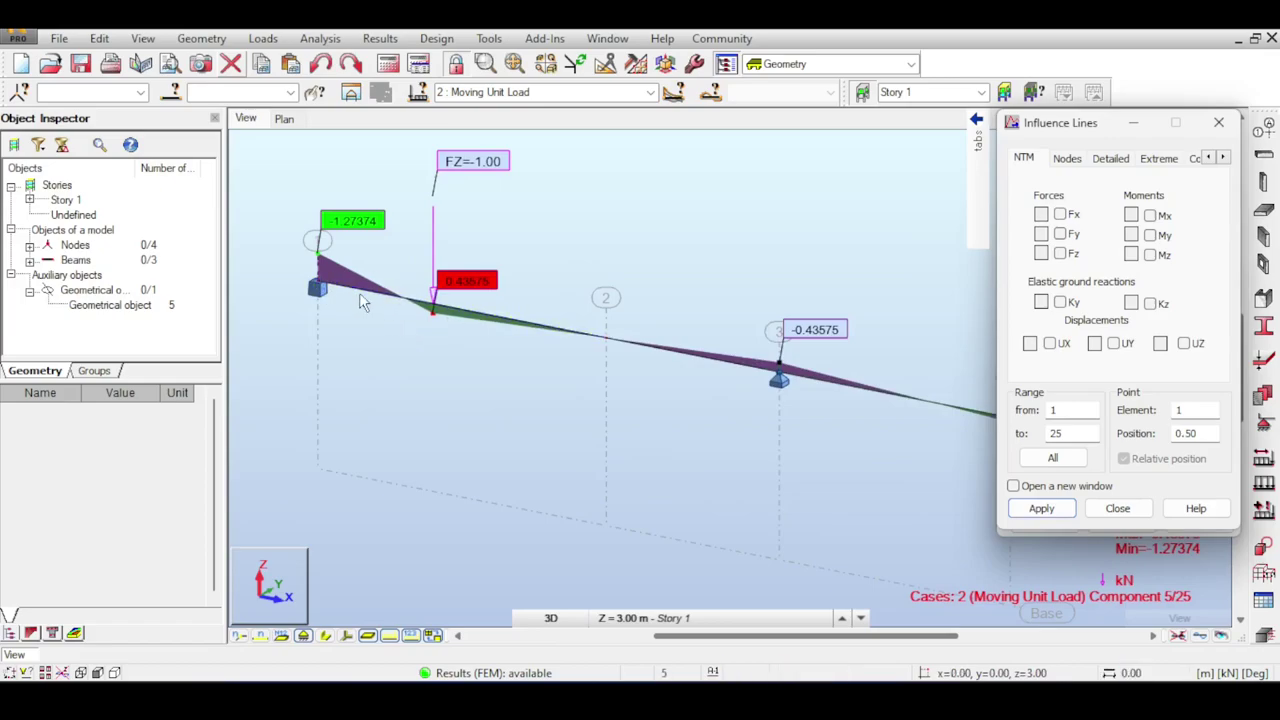
click(1196, 412)
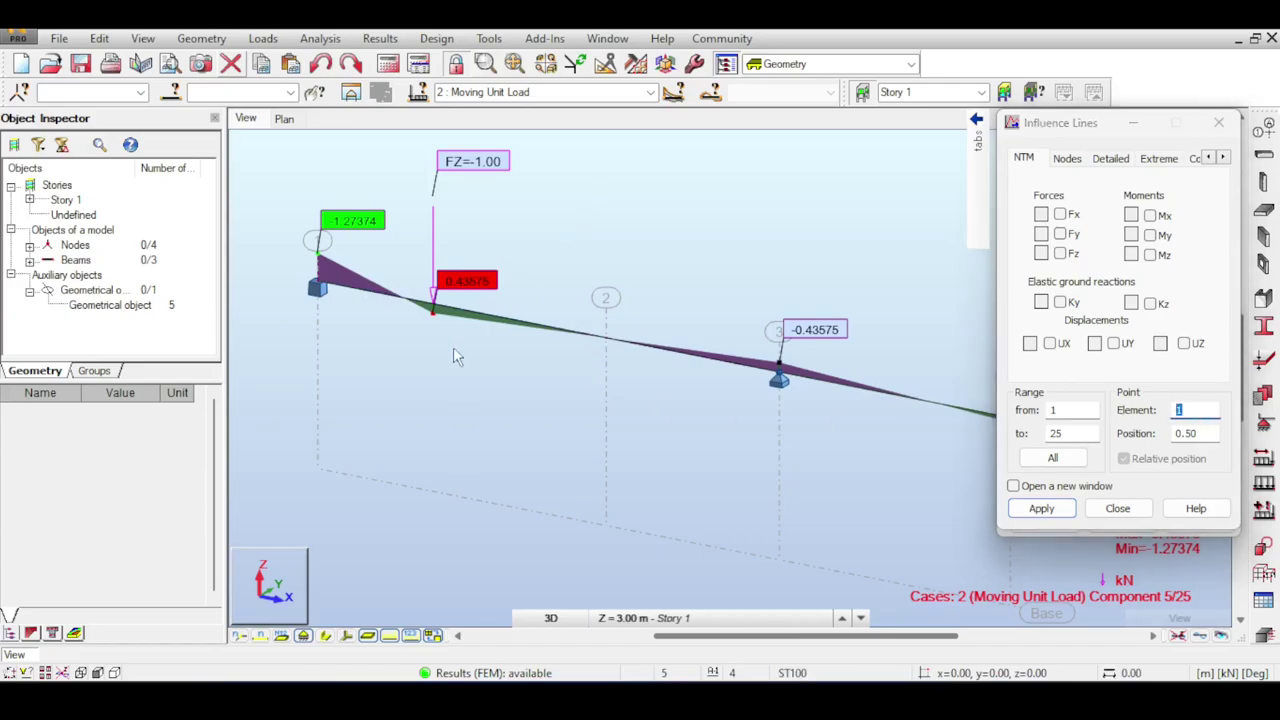
click(412, 381)
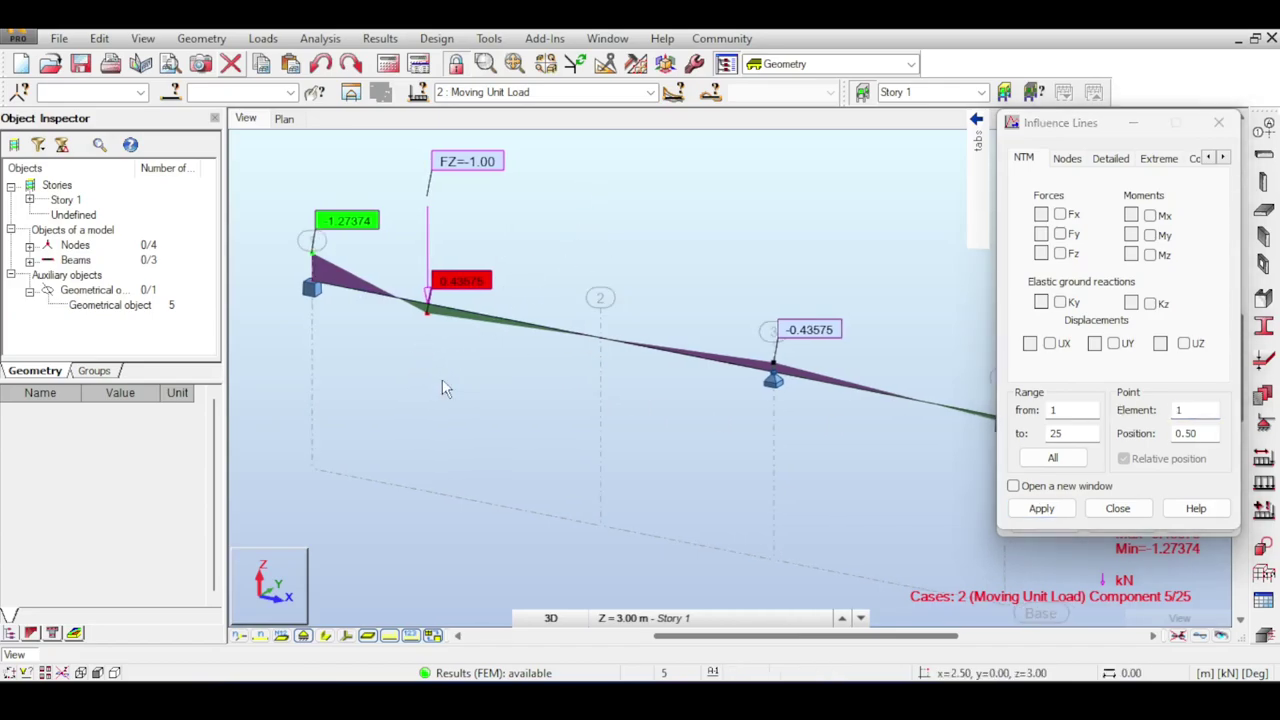
click(259, 637)
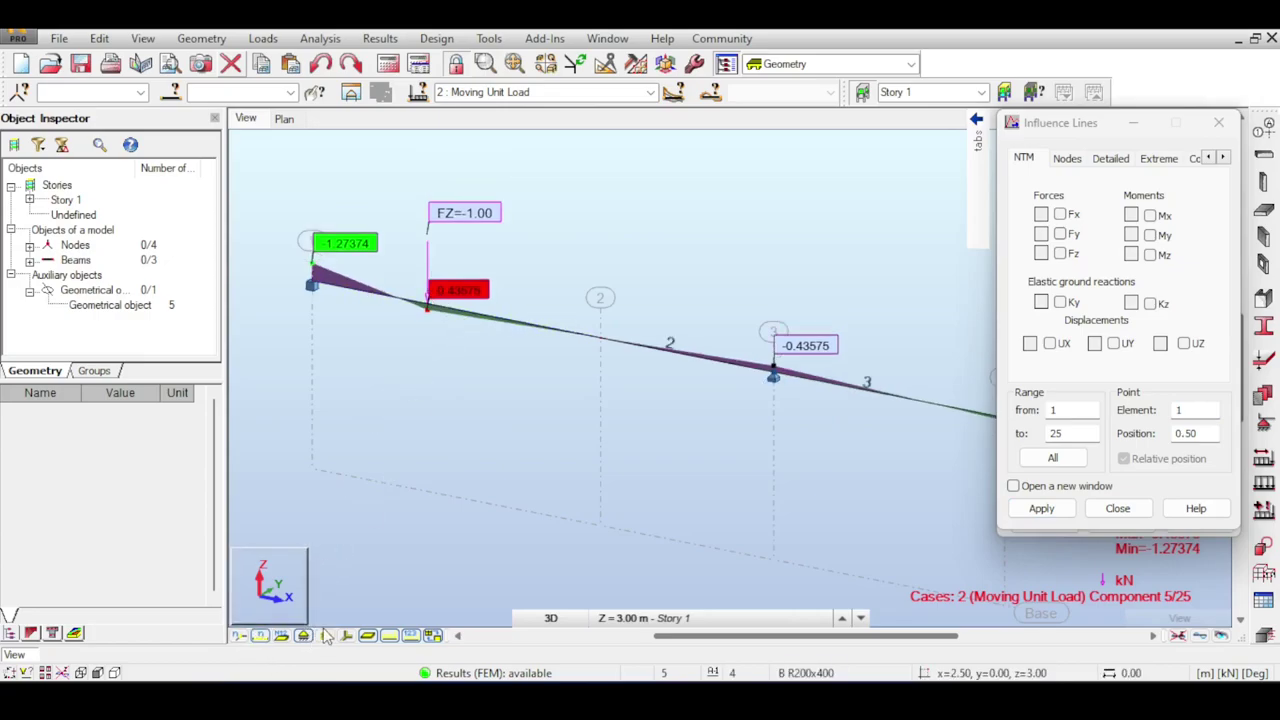
double_click(1207, 432)
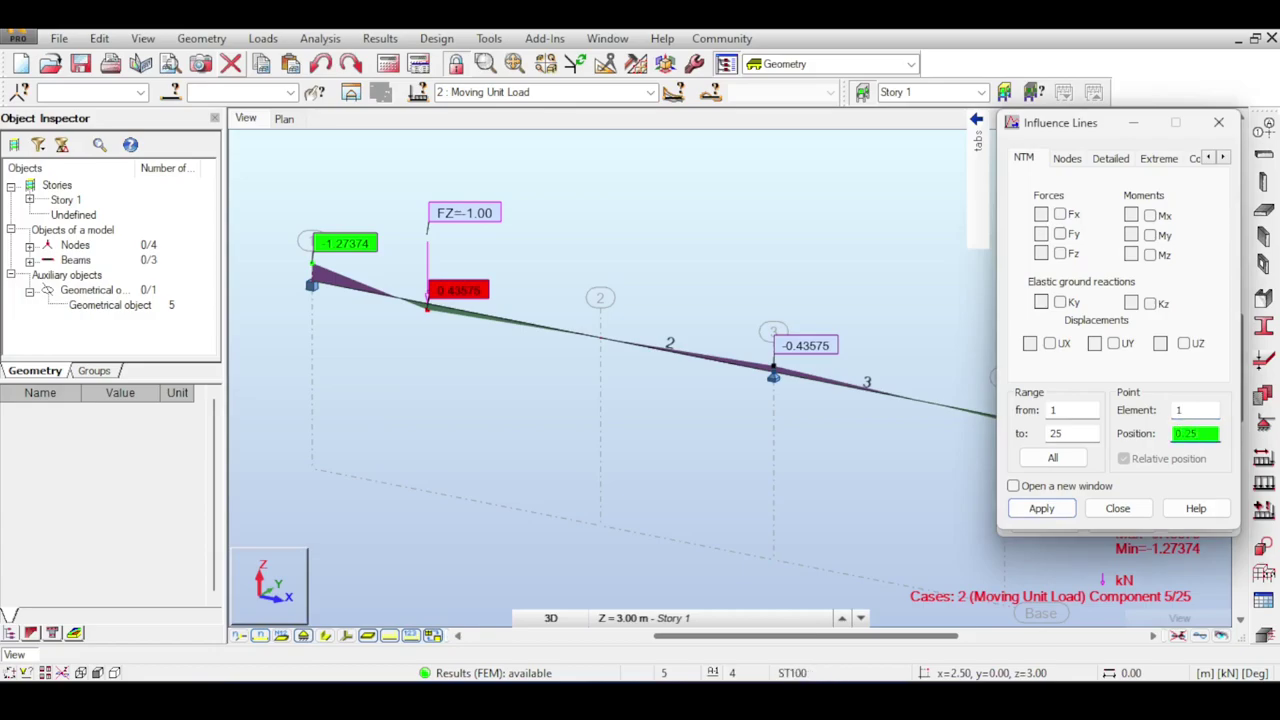
- Display the local coordinate systems of the beam members in the model view
scroll(742, 422, down, 3)
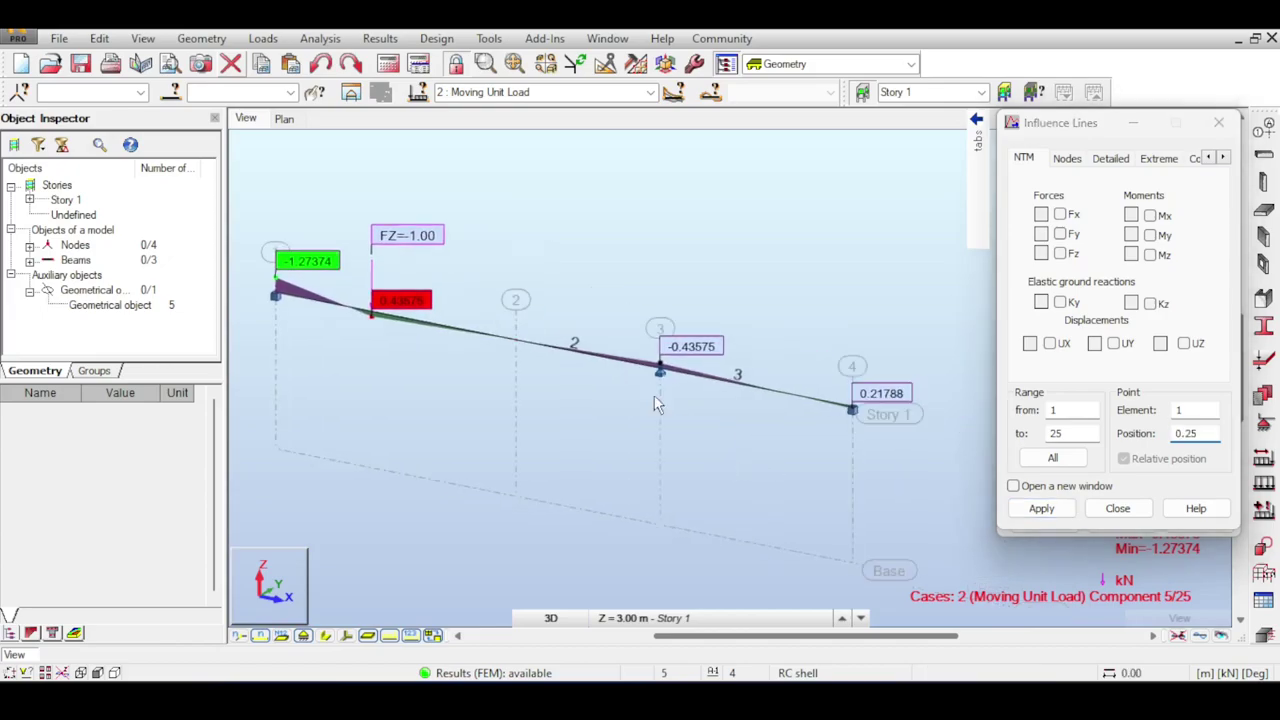
scroll(379, 384, up, 3)
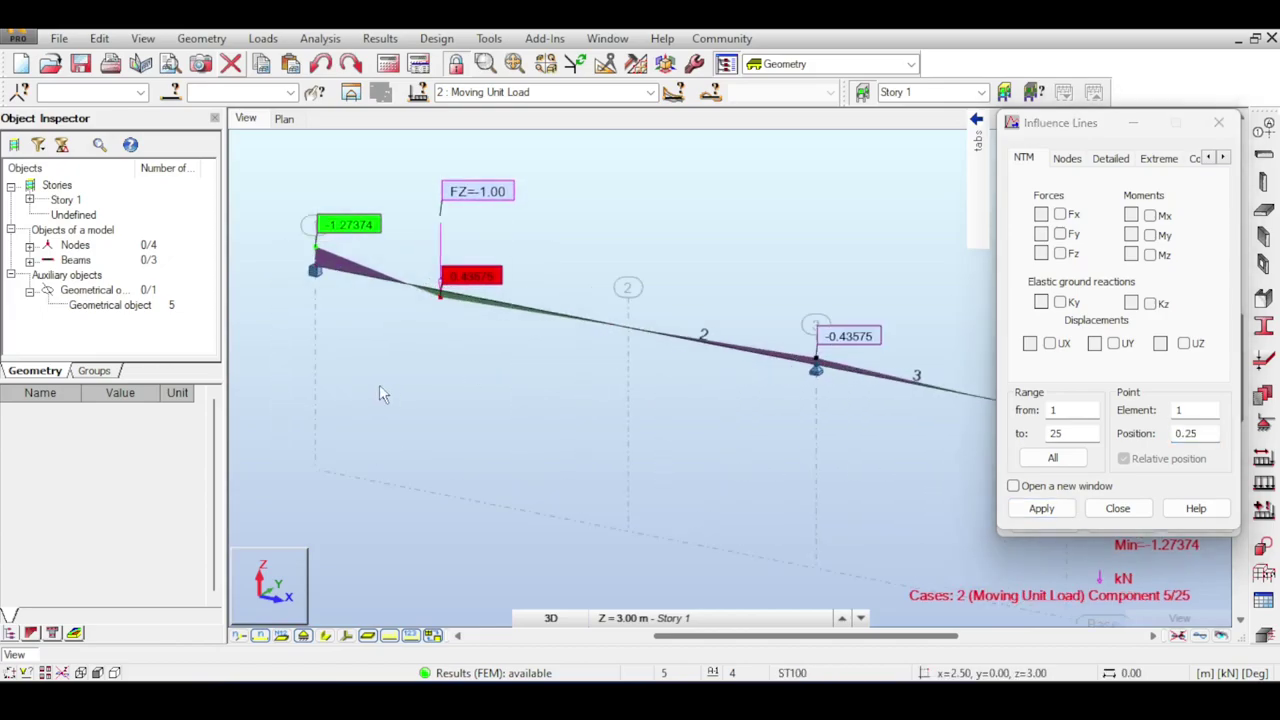
click(346, 636)
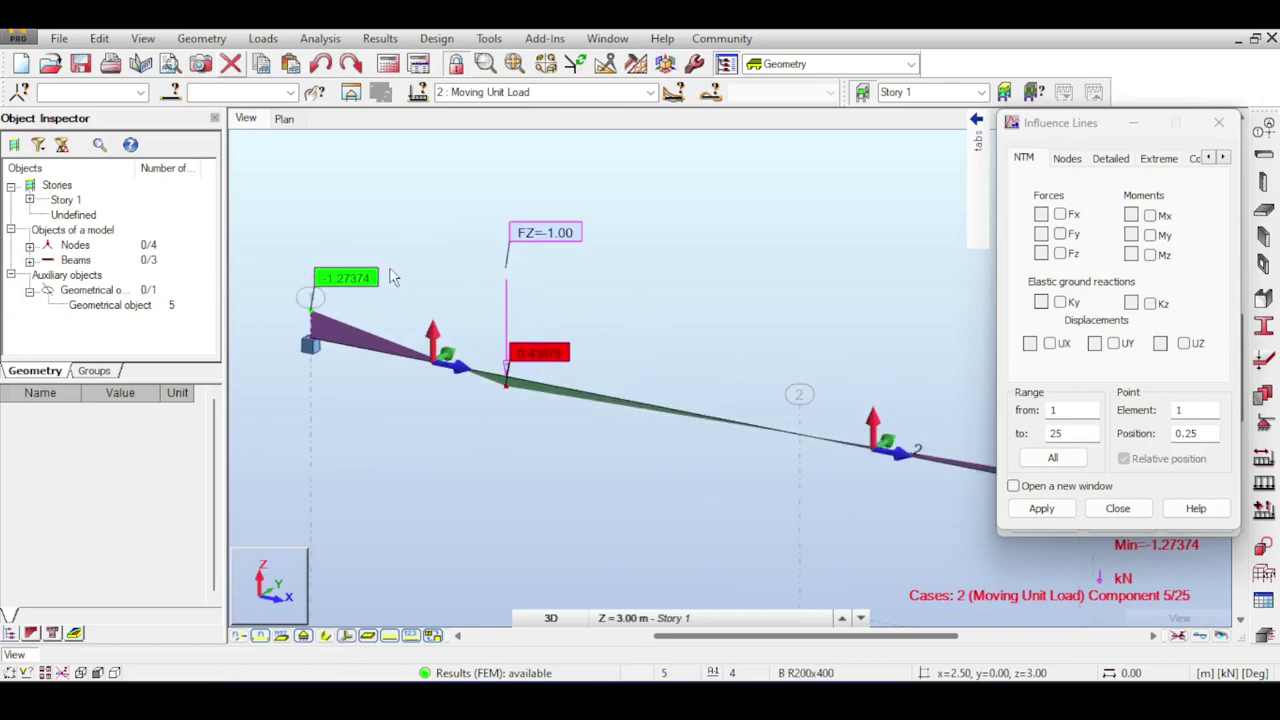
scroll(405, 400, up, 2)
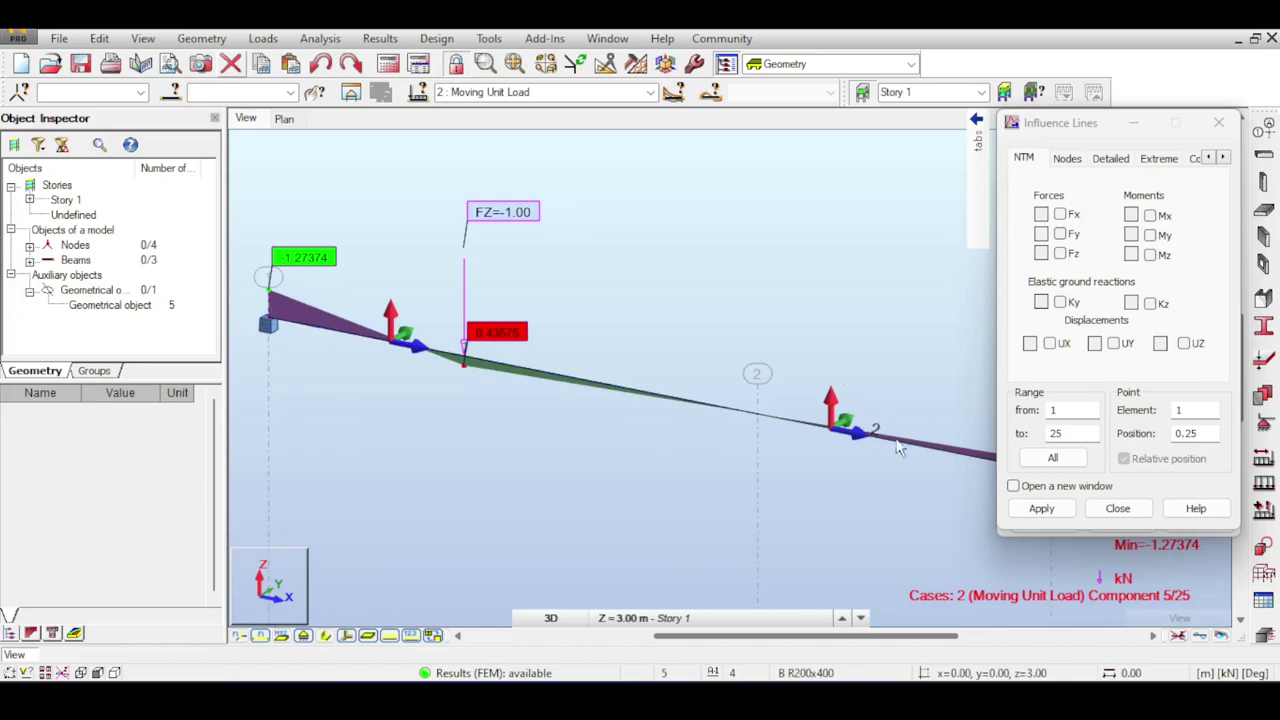
- Generate the My influence line for element 1 at position 0.25 over components 1 to 25 and uncover its plot
click(1192, 433)
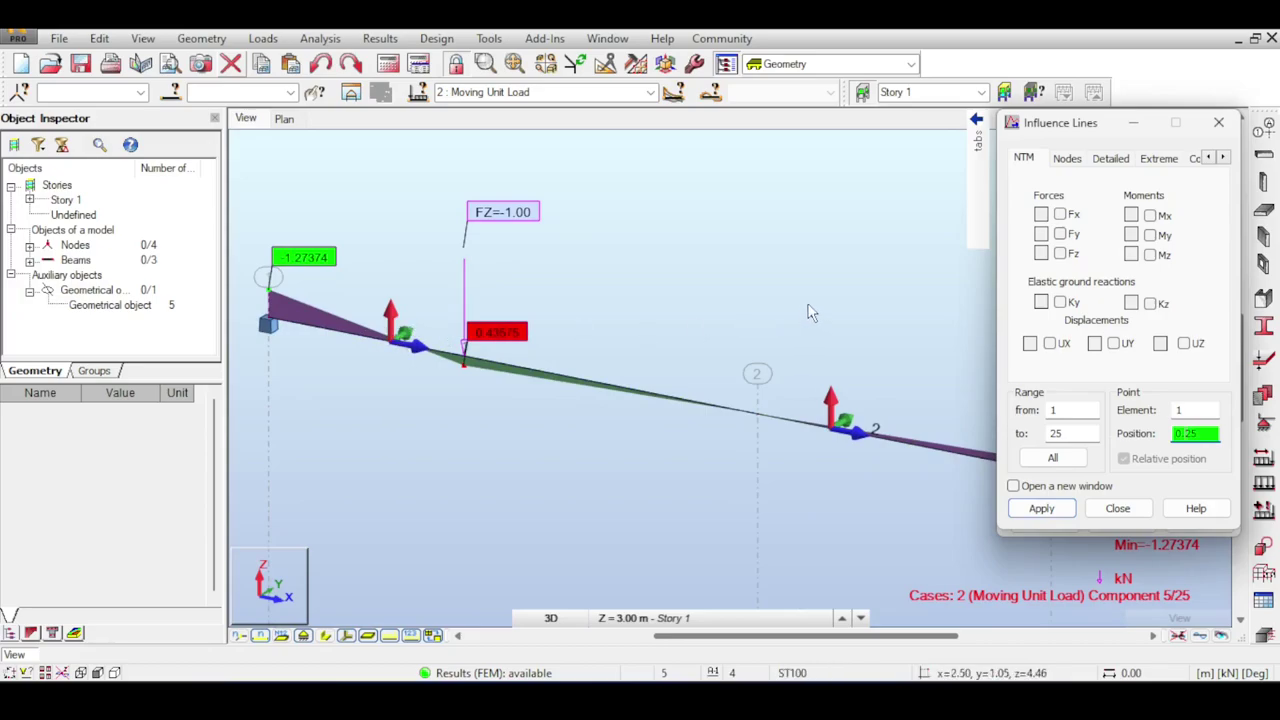
click(1151, 235)
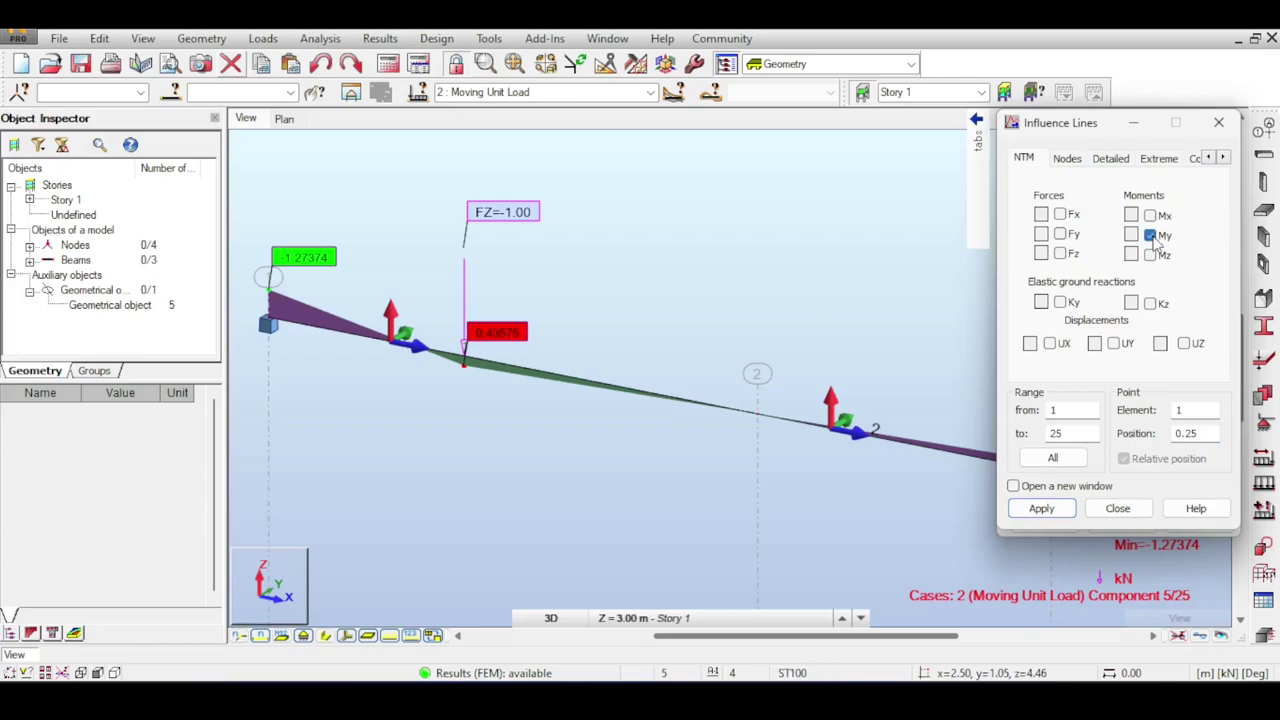
click(1053, 510)
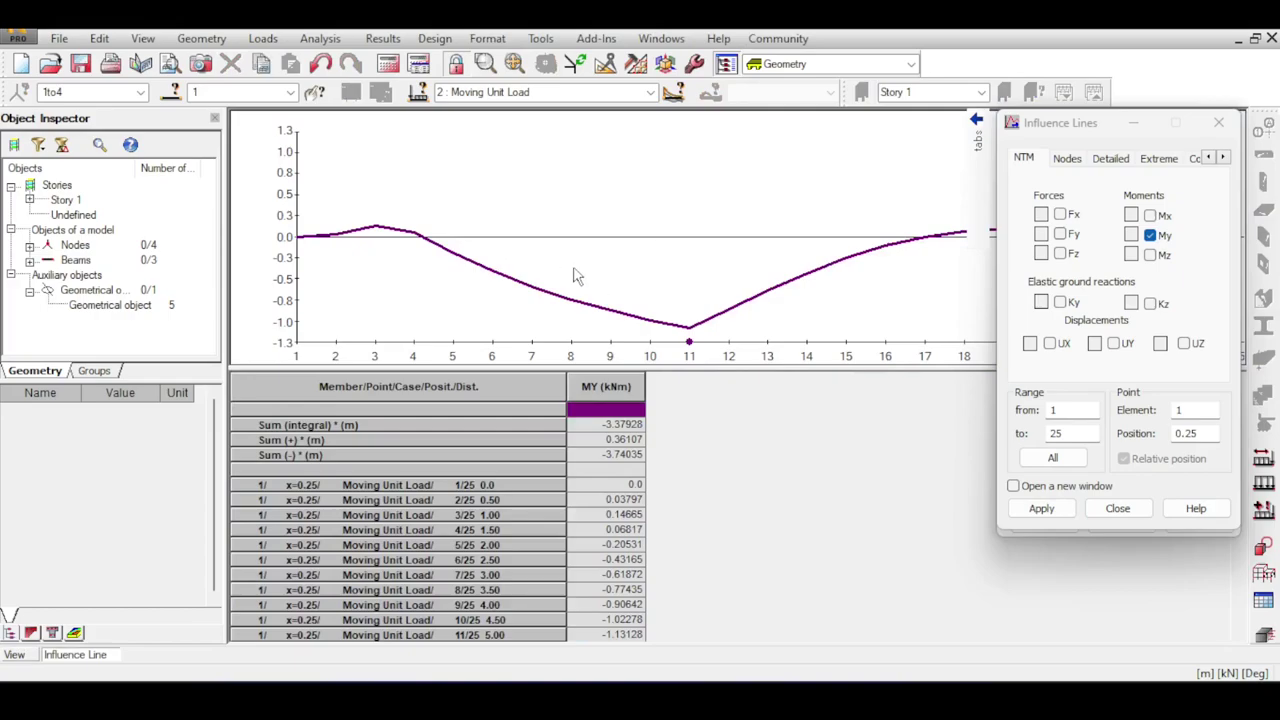
drag(1088, 120, 1188, 192)
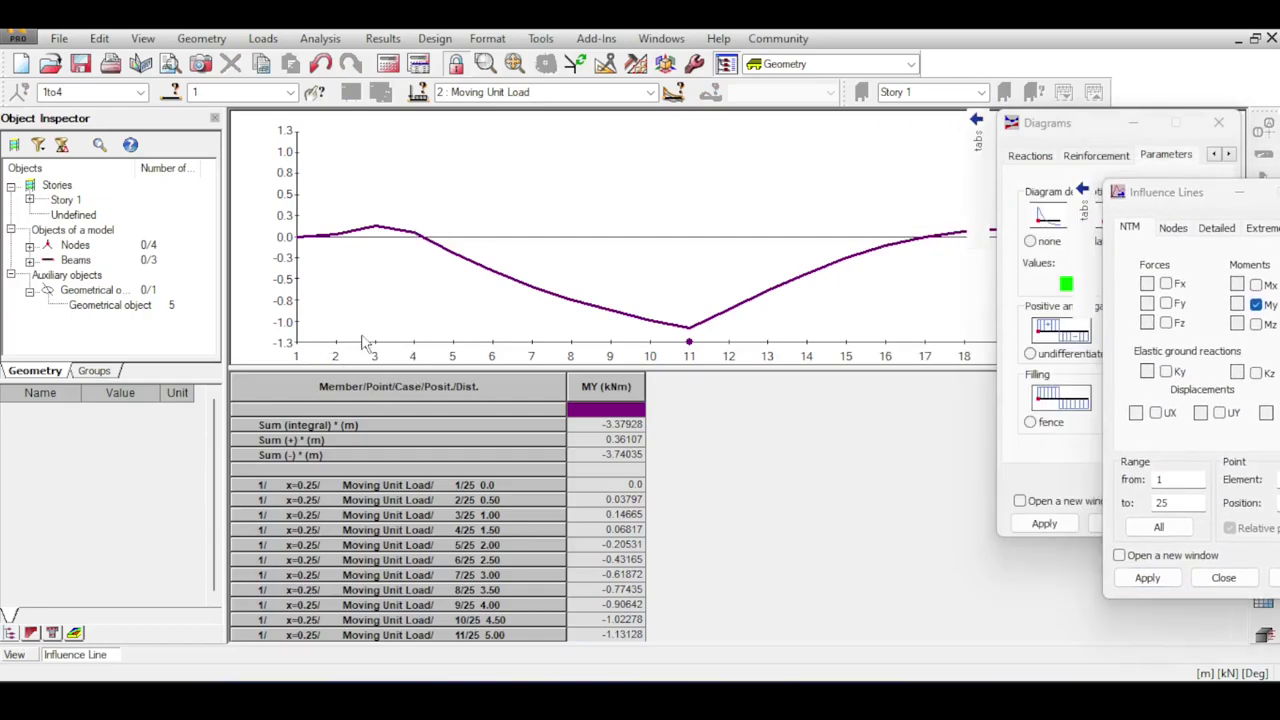
- Compare the influence line entry for component 1 with the model's moment diagram for the unit load at 0.00 m
click(393, 487)
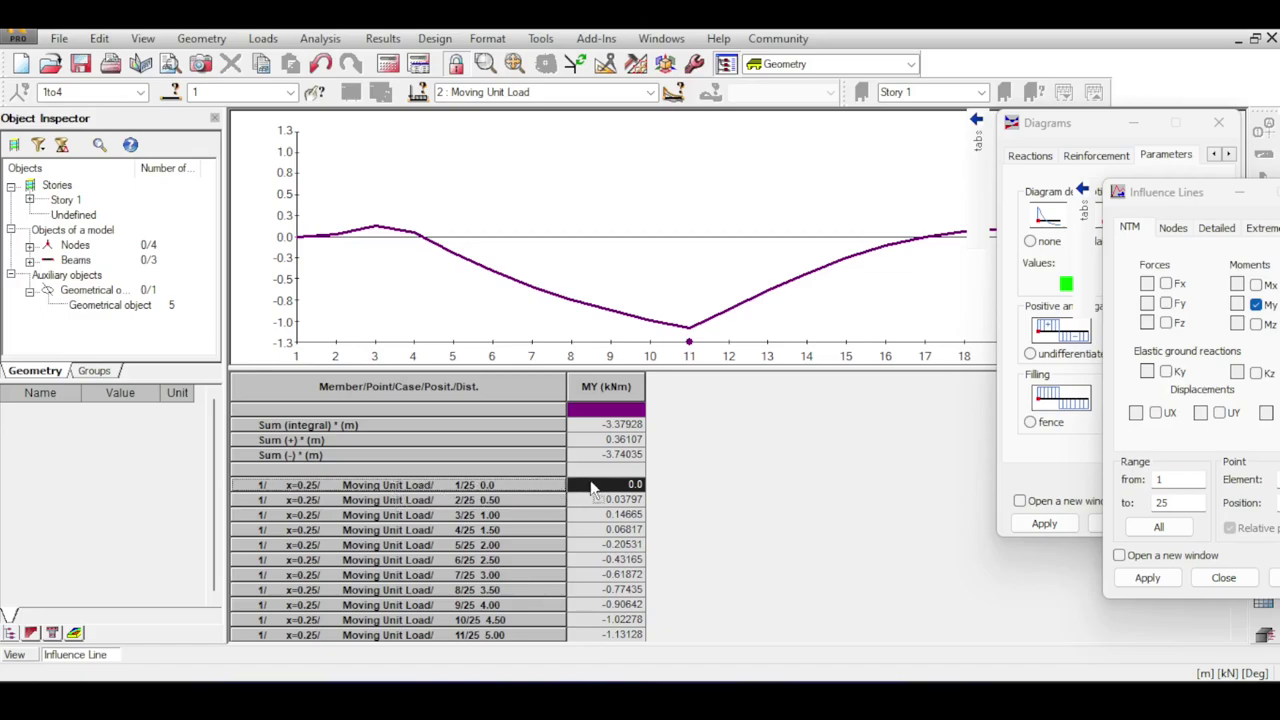
click(16, 655)
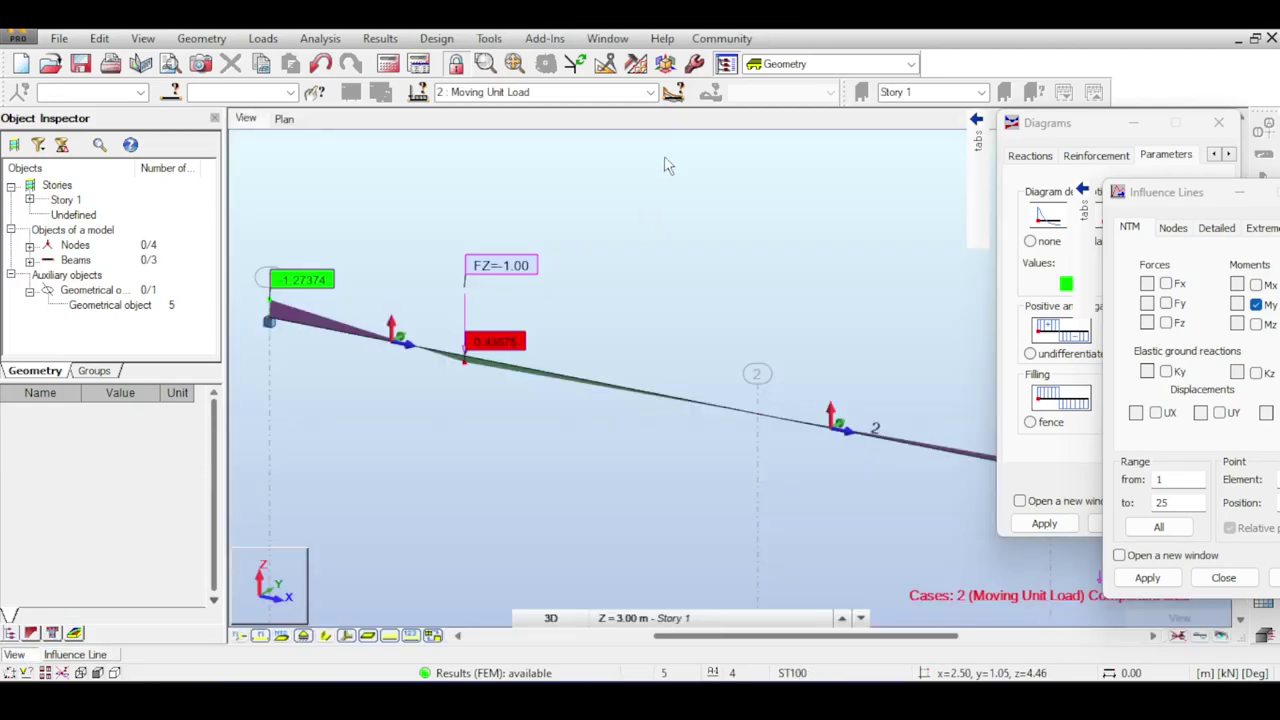
click(680, 95)
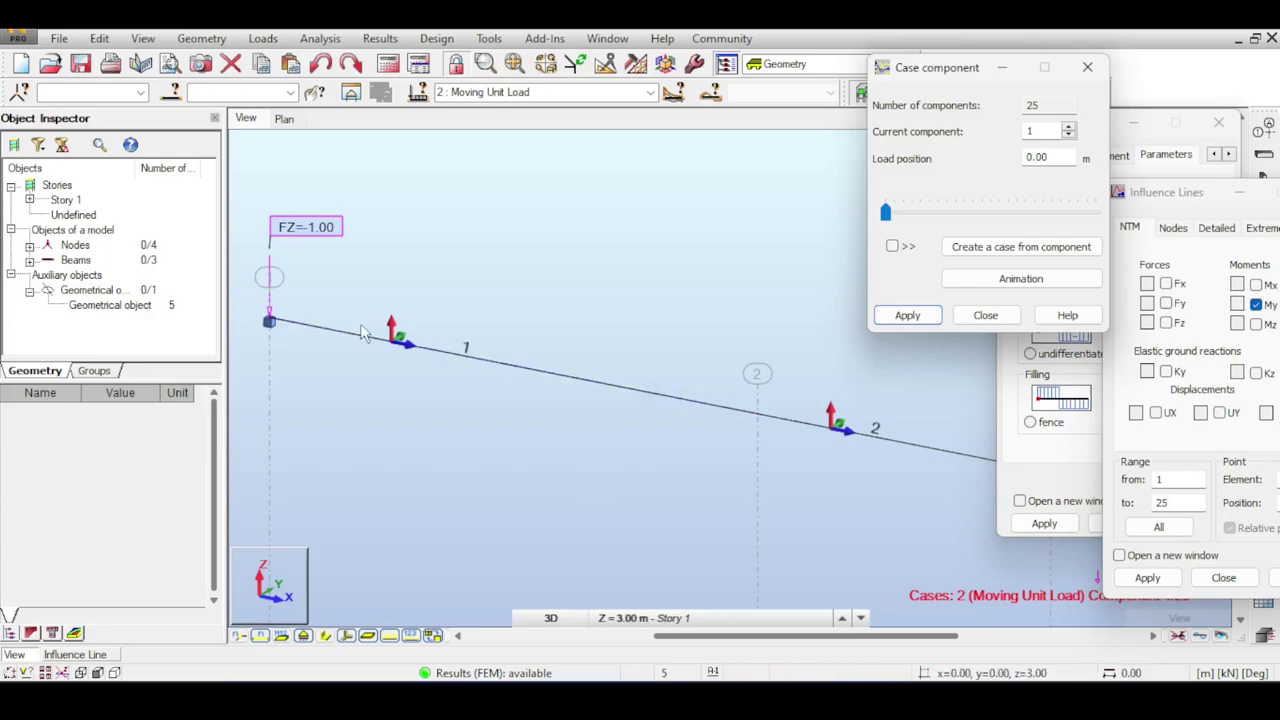
- Examine the influence line table's My entry for component 11 with the unit load at 5.00 m
click(118, 658)
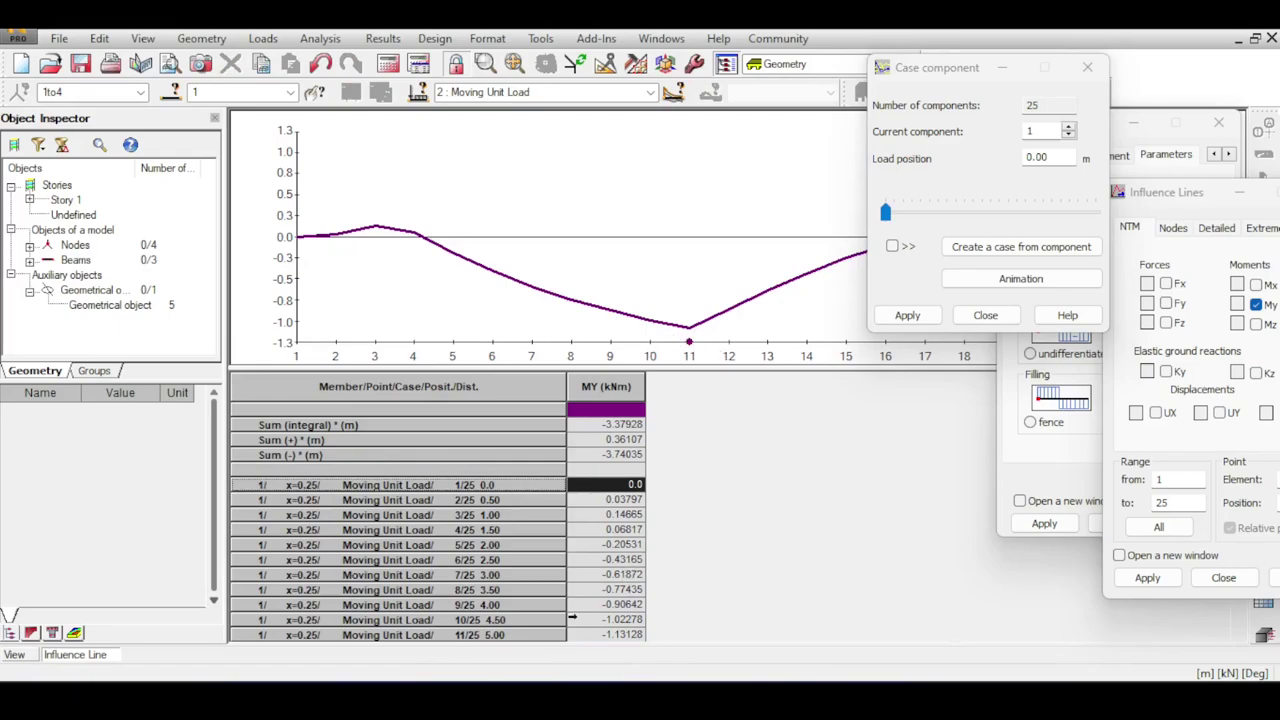
click(503, 621)
scroll(505, 560, down, 2)
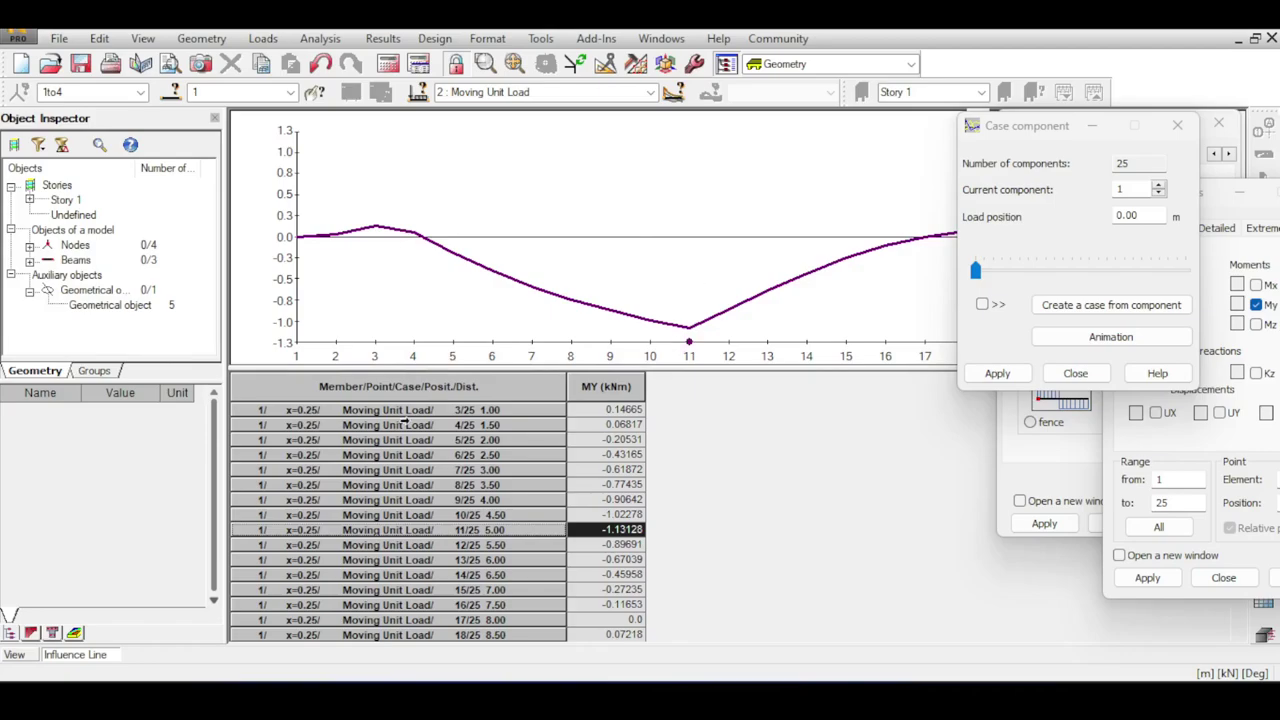
- Return to the model view and set the displayed unit load to component 11 at 5.00 m
click(14, 654)
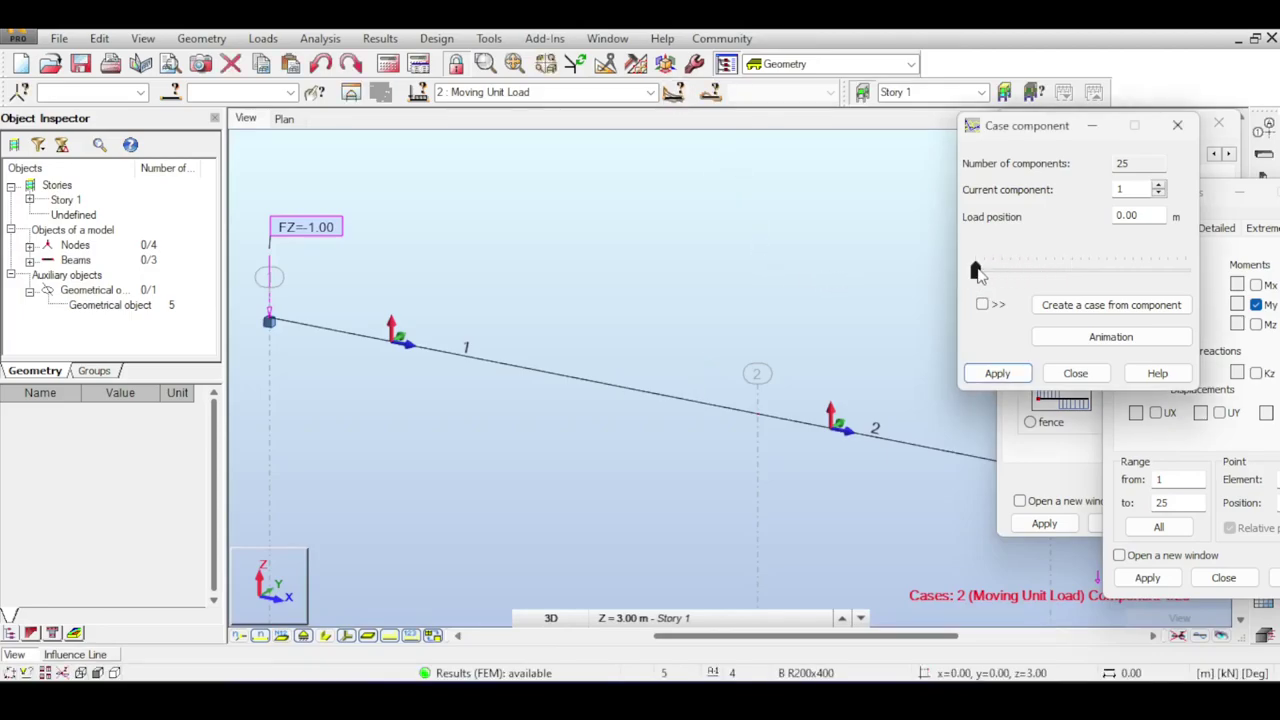
drag(978, 273, 1050, 271)
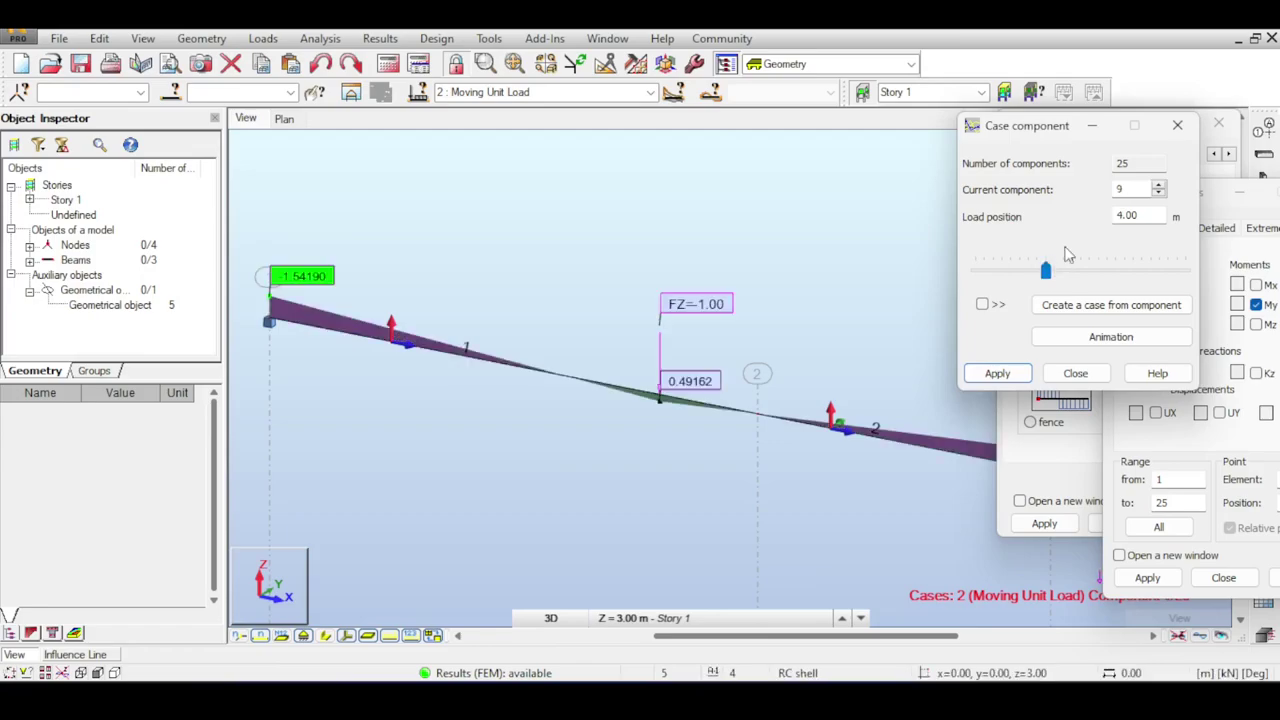
click(1159, 185)
click(1159, 185)
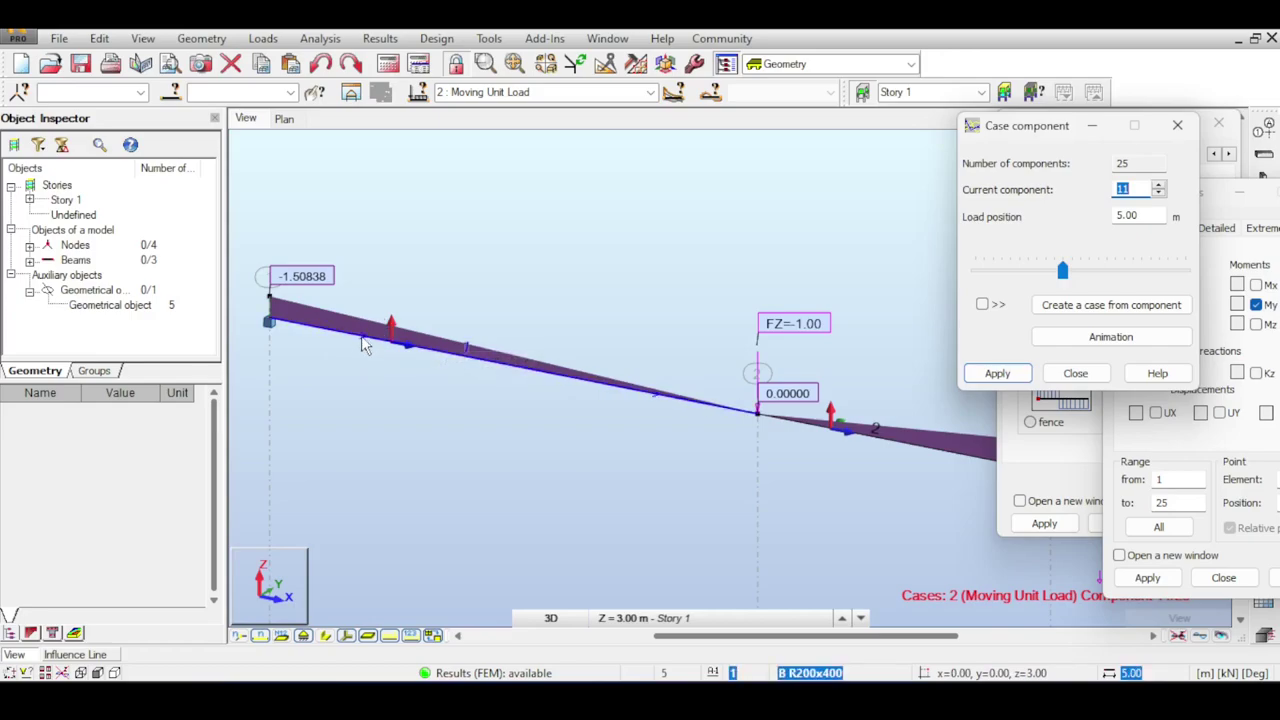
- Open the properties of member 1, plot its My diagram and read the moment at x = 1.25 m
right_click(360, 331)
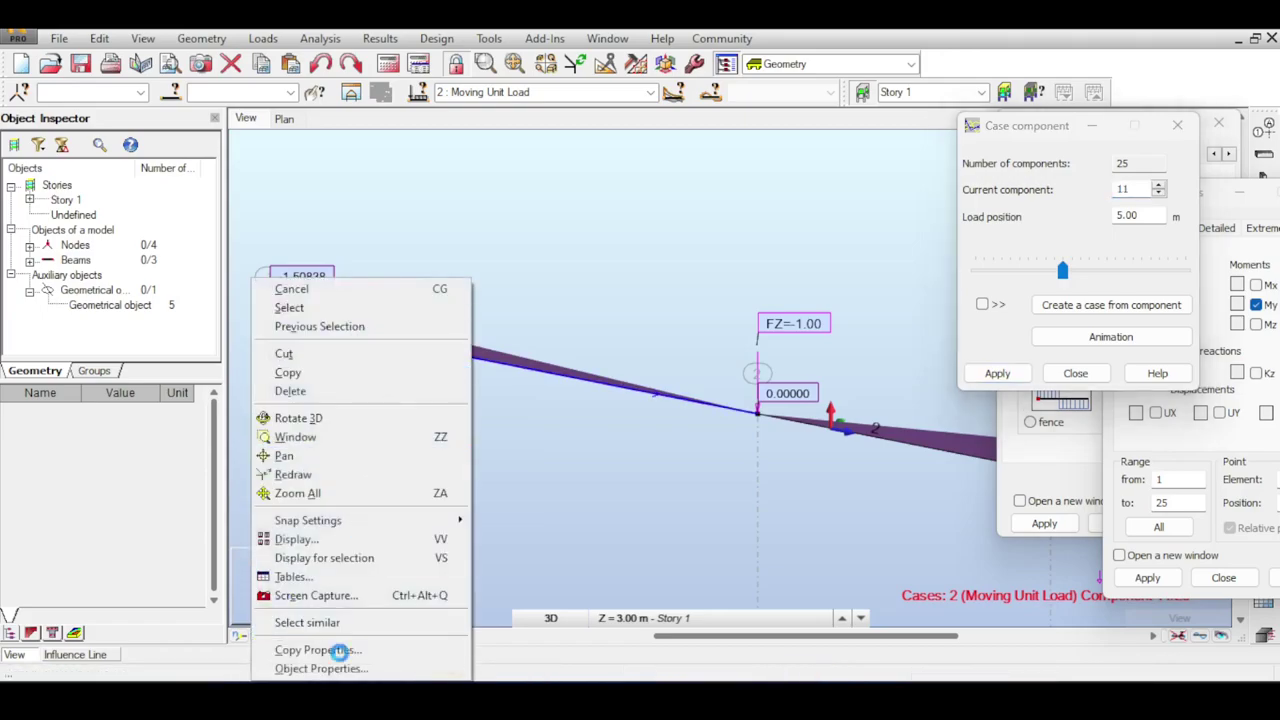
click(340, 666)
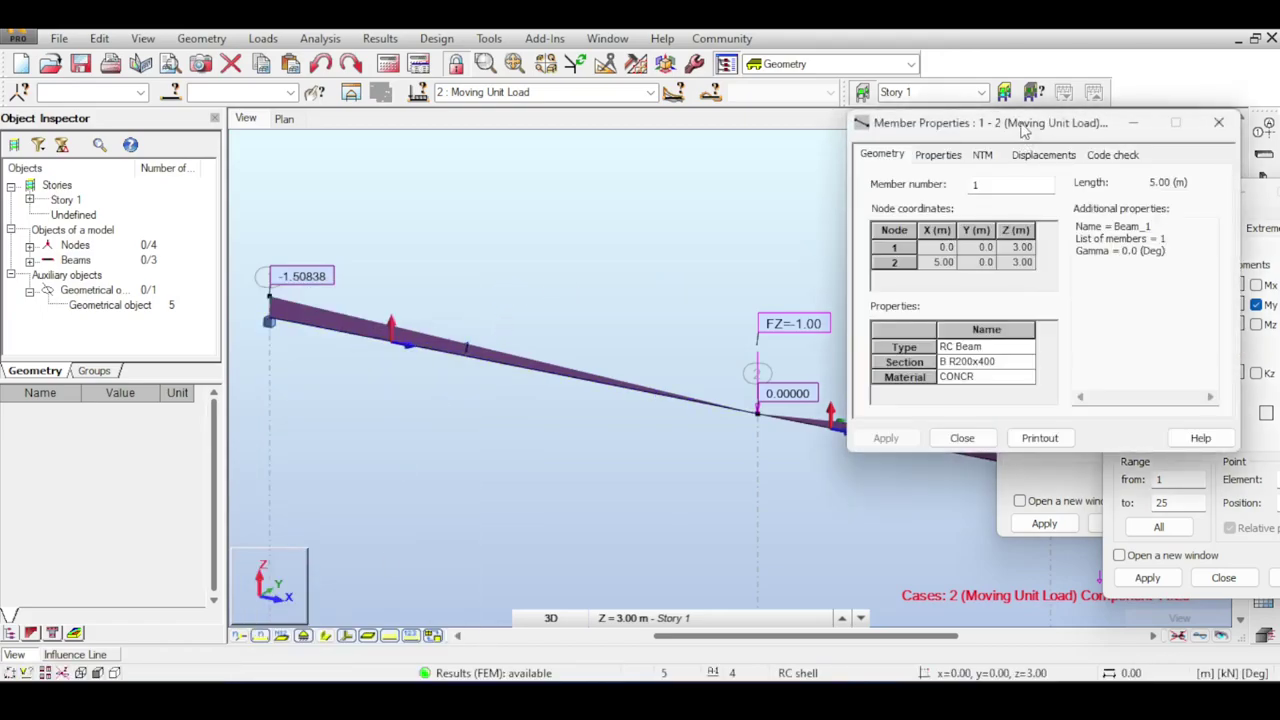
drag(1021, 121, 450, 178)
click(408, 210)
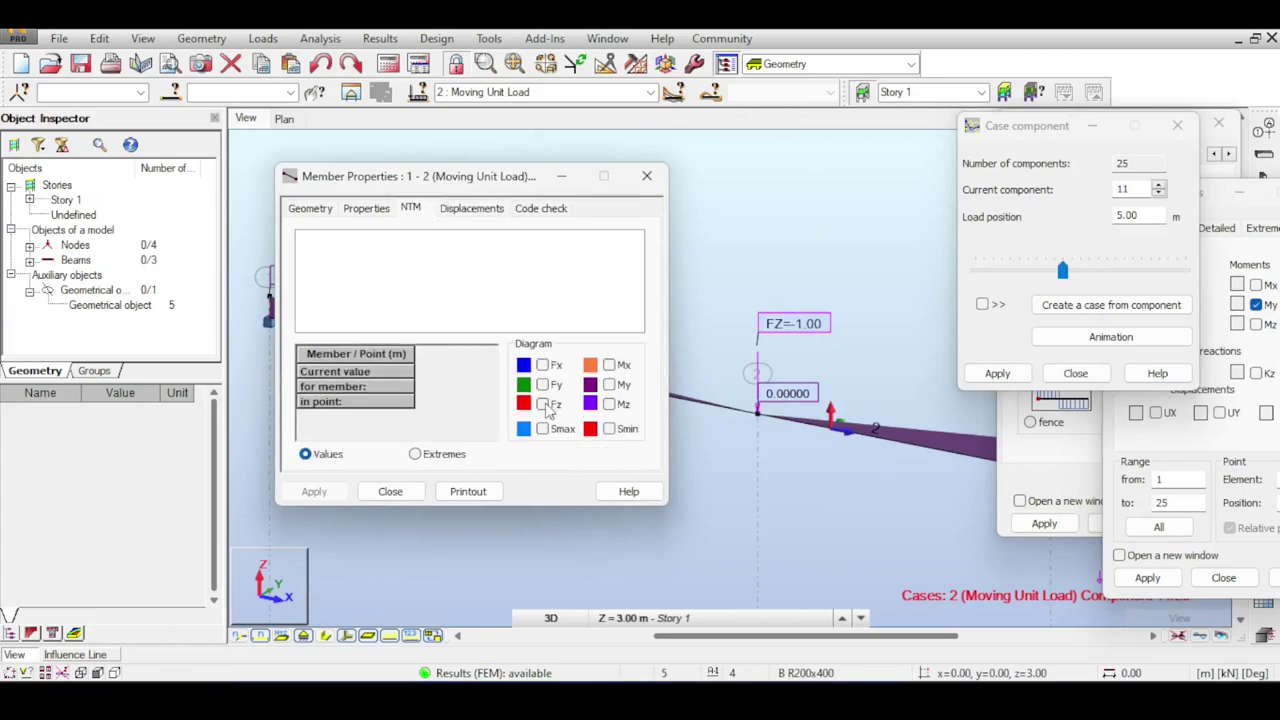
click(609, 384)
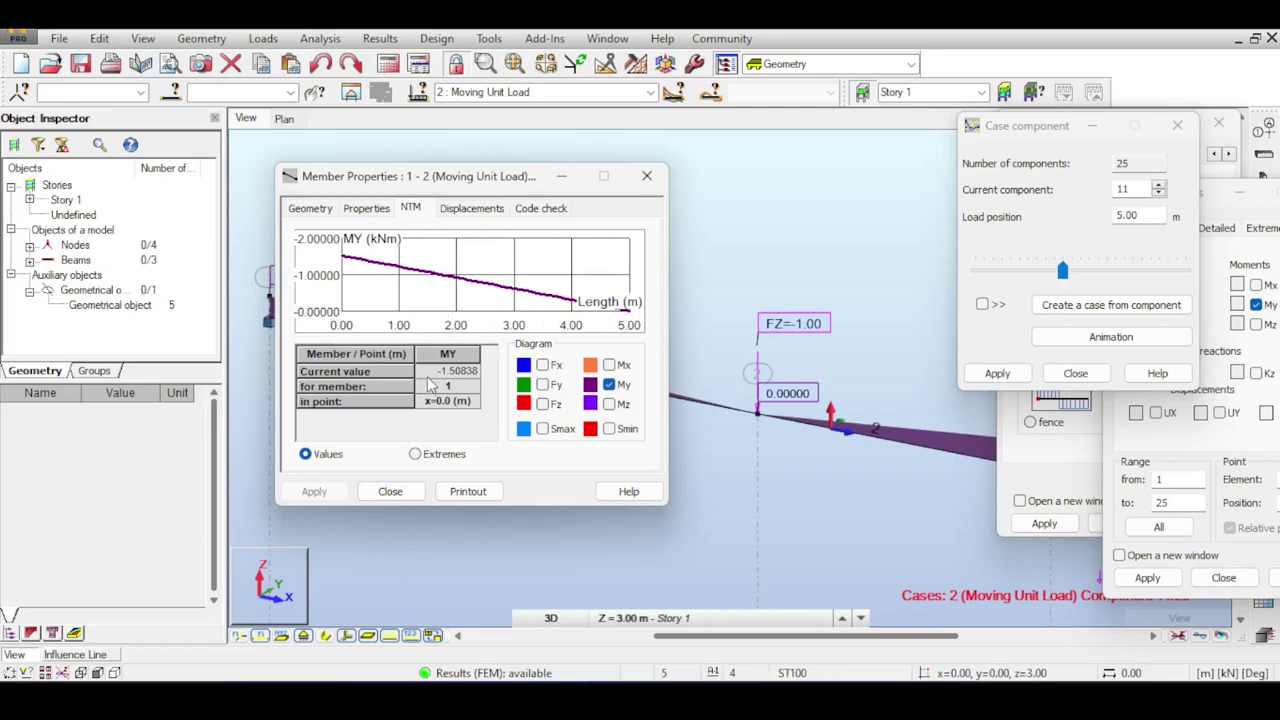
drag(378, 290, 416, 286)
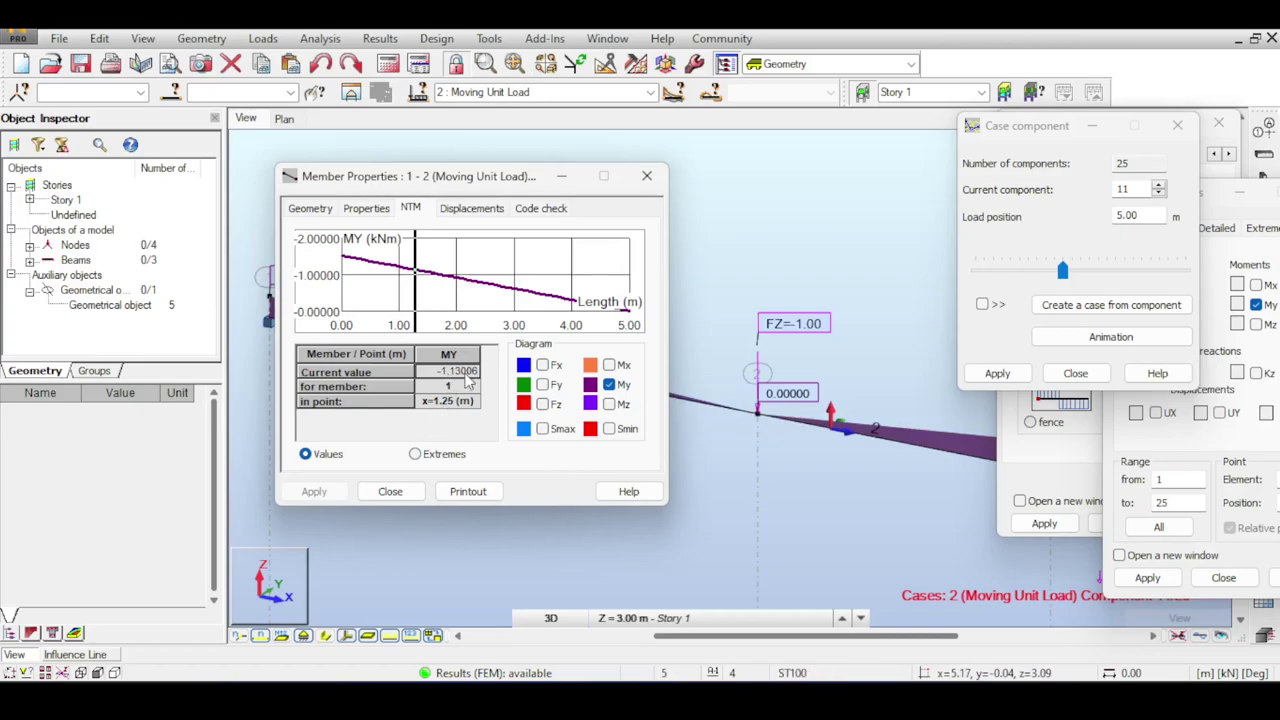
- Compare member 1's moment with the component 11 entry in the influence line table and select the component 10 value
click(90, 656)
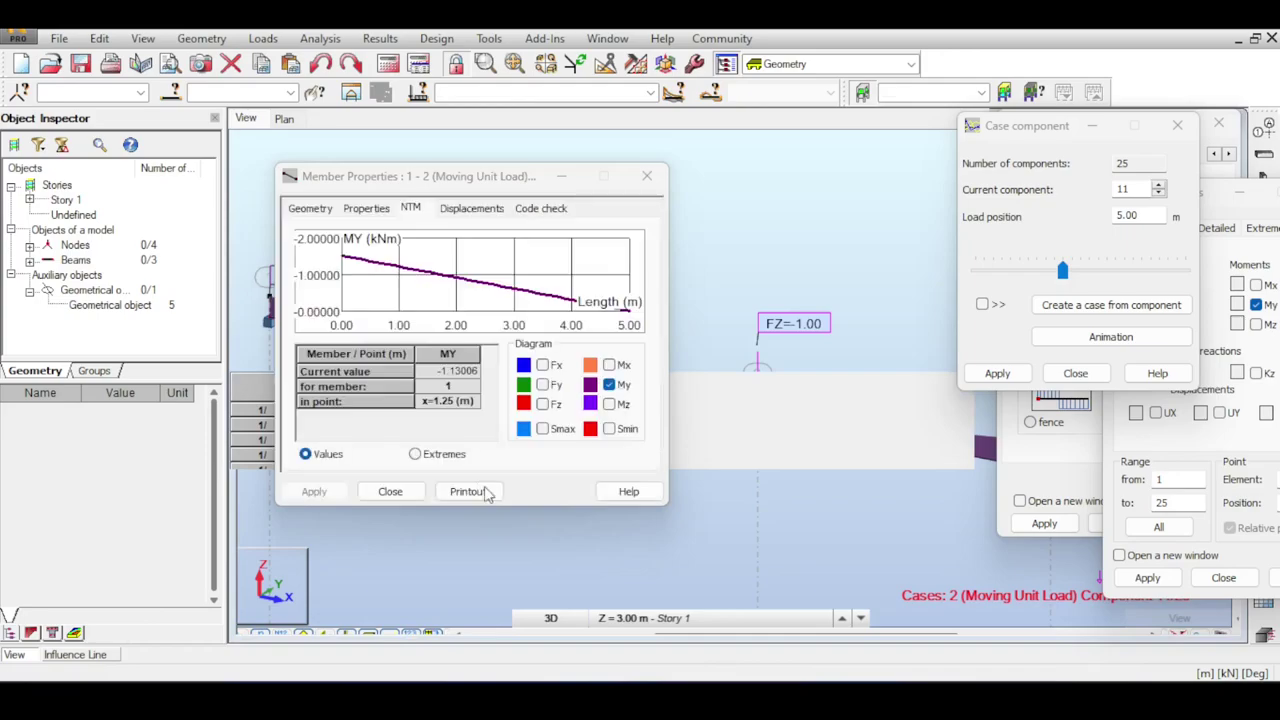
drag(484, 176, 976, 108)
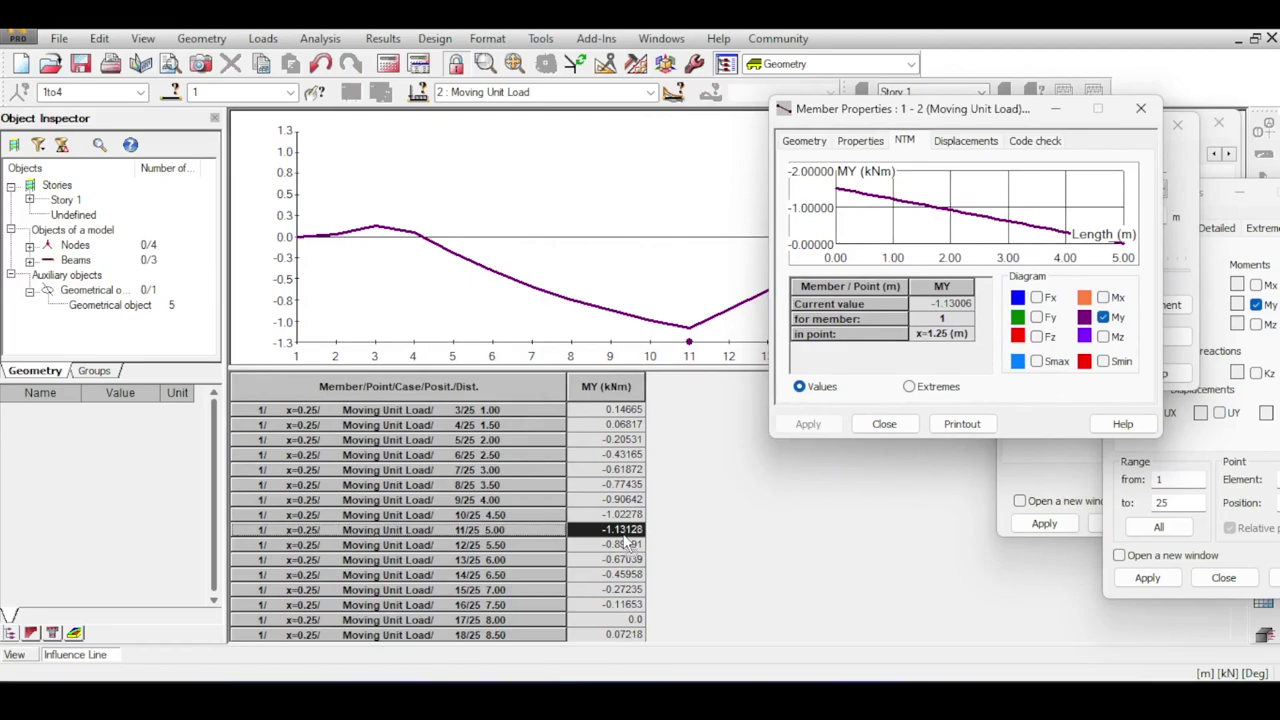
click(619, 517)
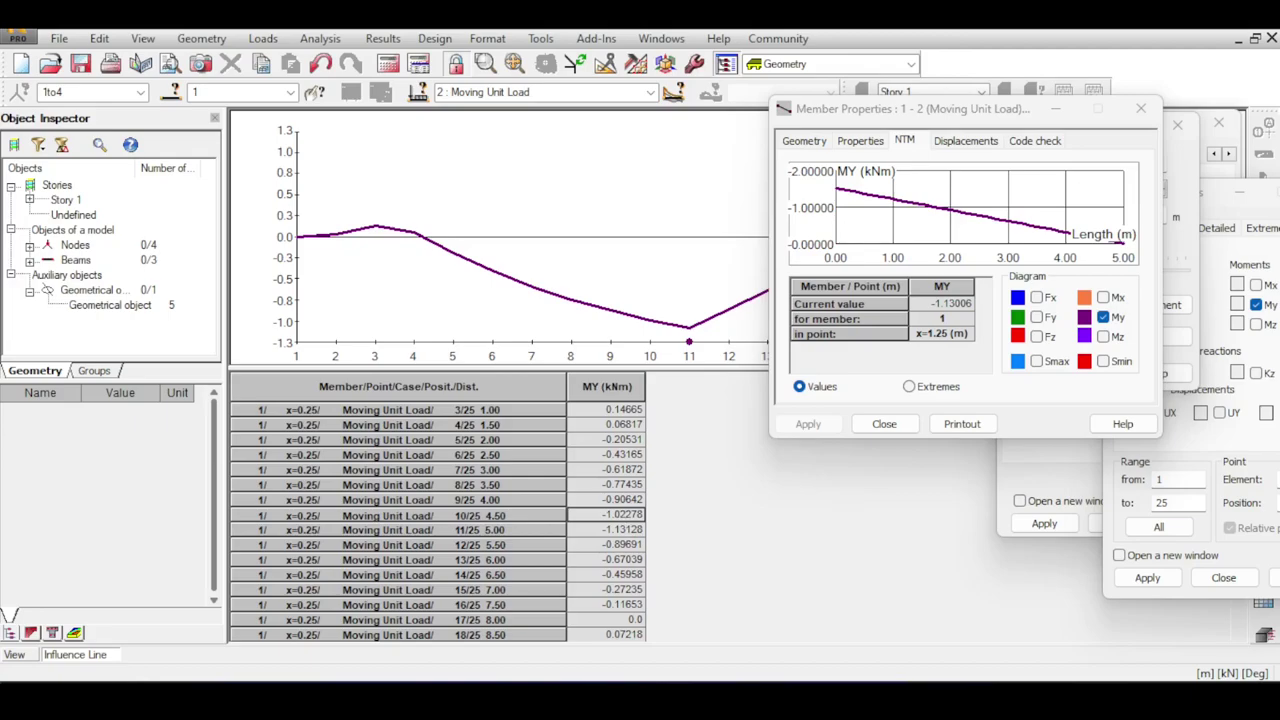
- Return to the model view and set the displayed unit load to component 10 at 4.50 m
click(14, 655)
drag(940, 118, 111, 282)
click(1160, 190)
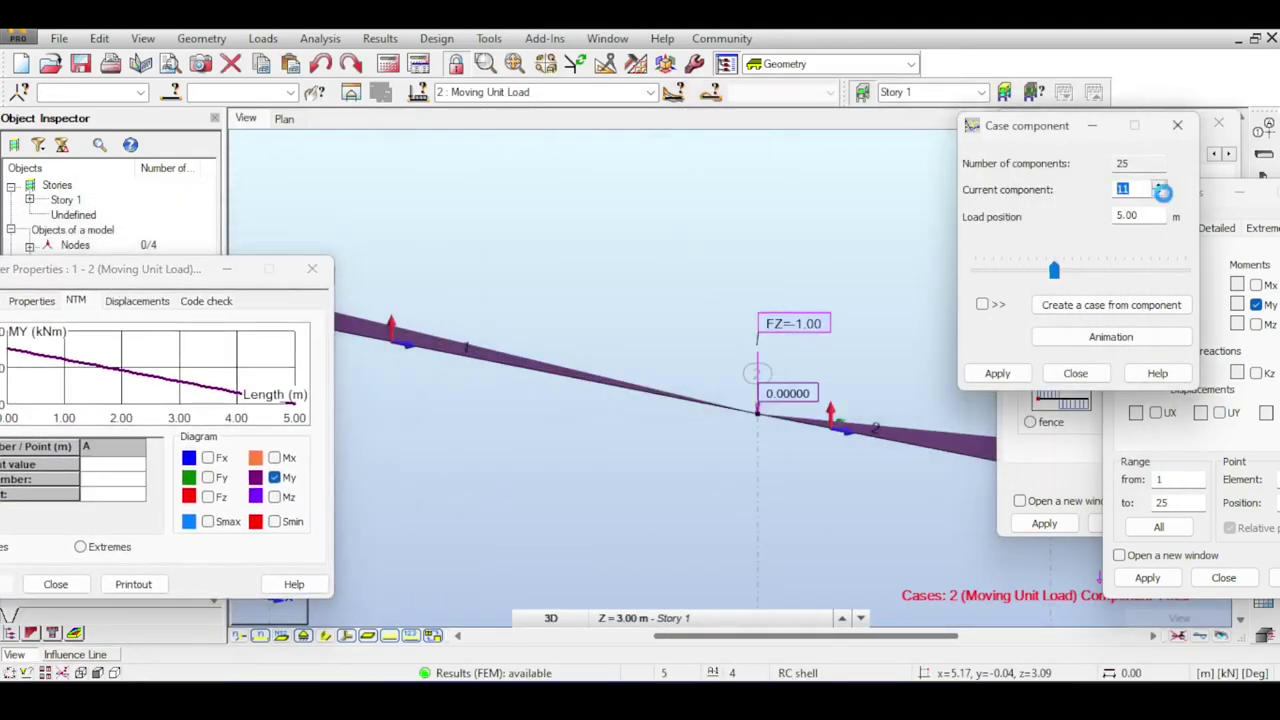
click(1159, 193)
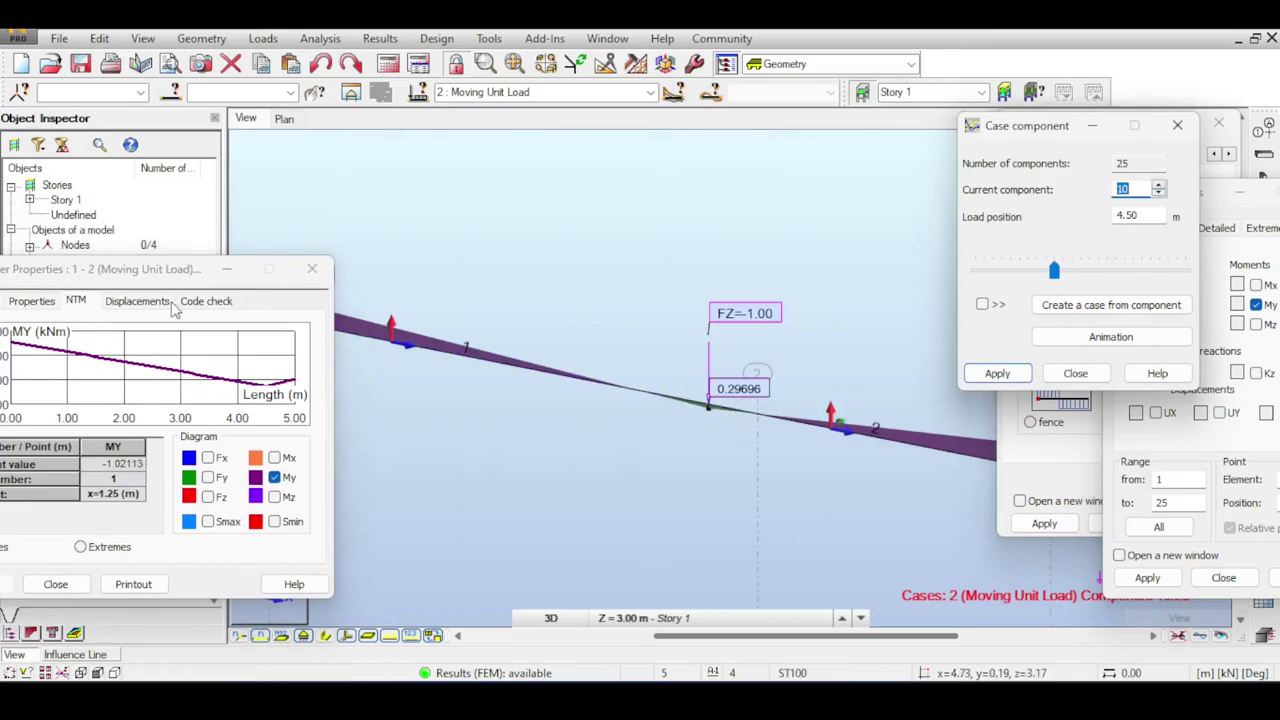
- Compare member 1's My at x = 1.25 m with the component 10 entry in the influence line table
drag(195, 270, 660, 495)
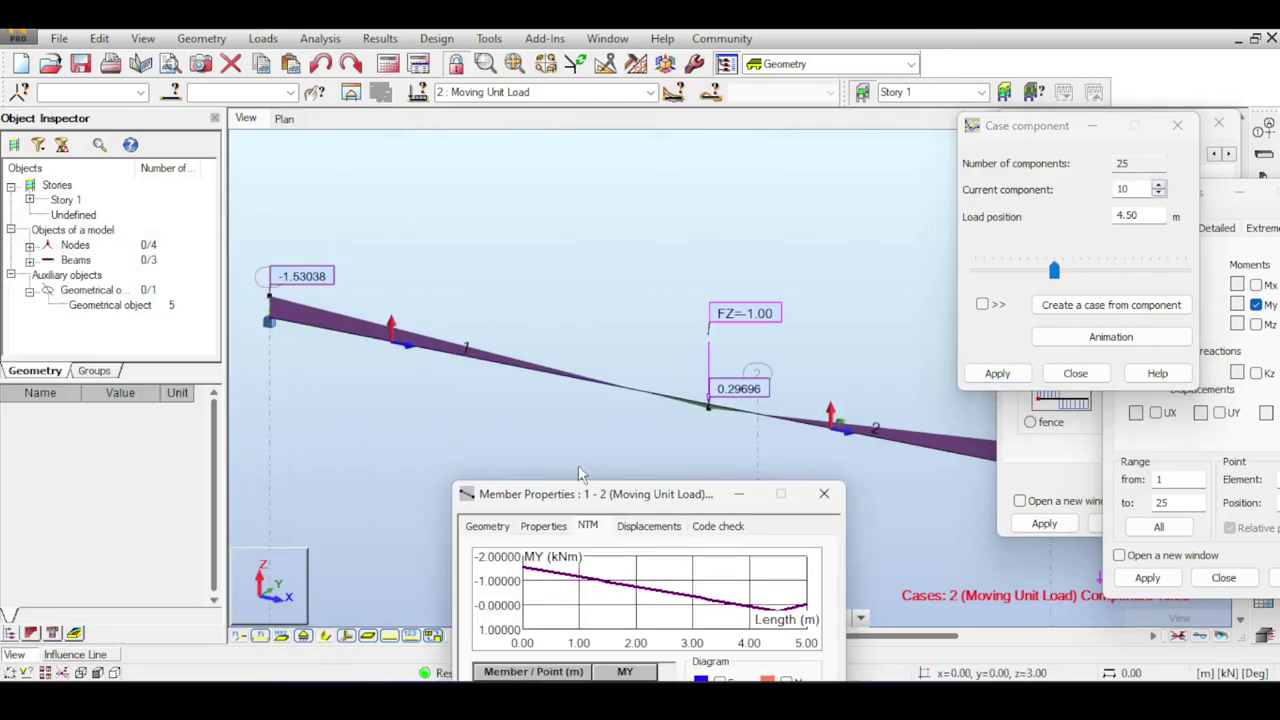
click(75, 655)
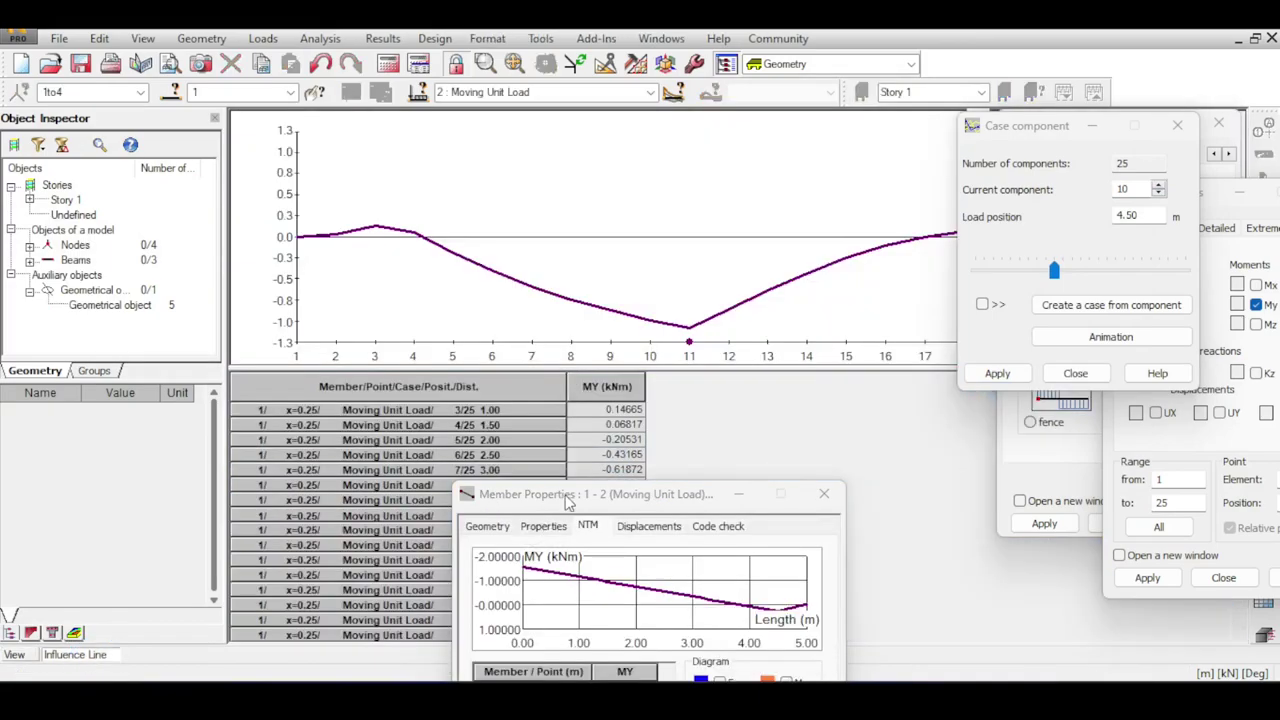
drag(515, 494, 1000, 380)
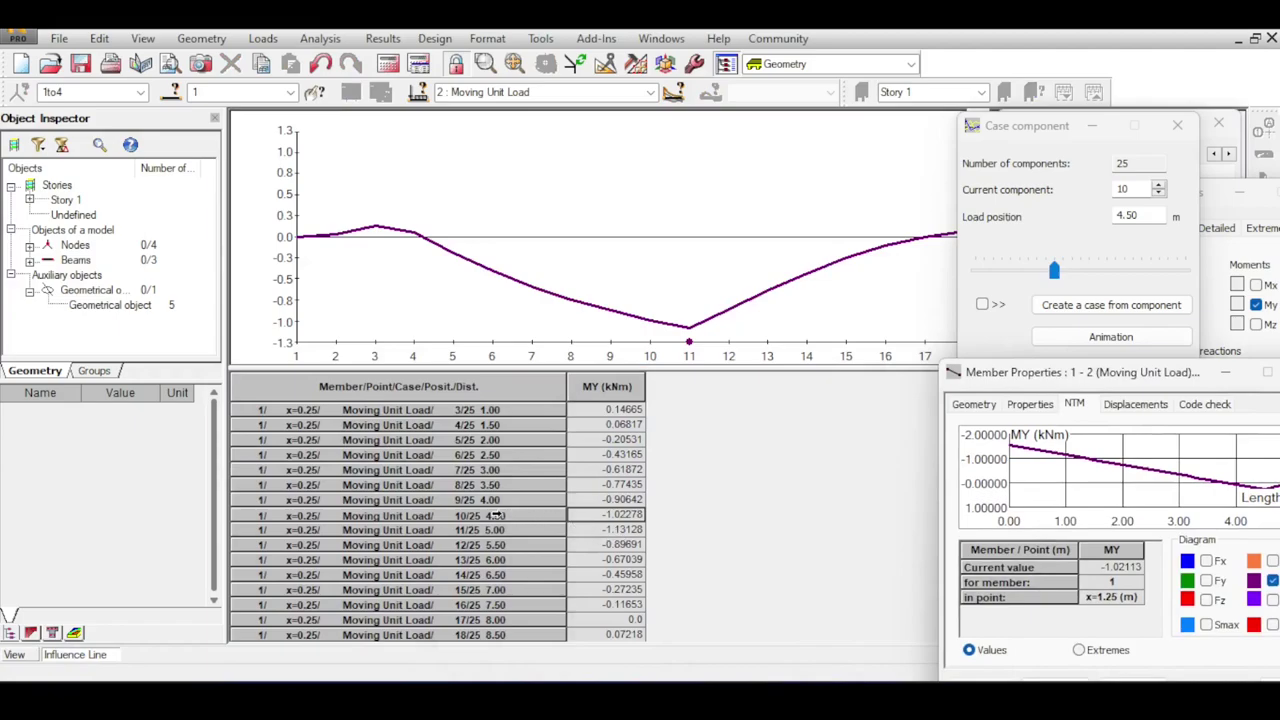
click(28, 660)
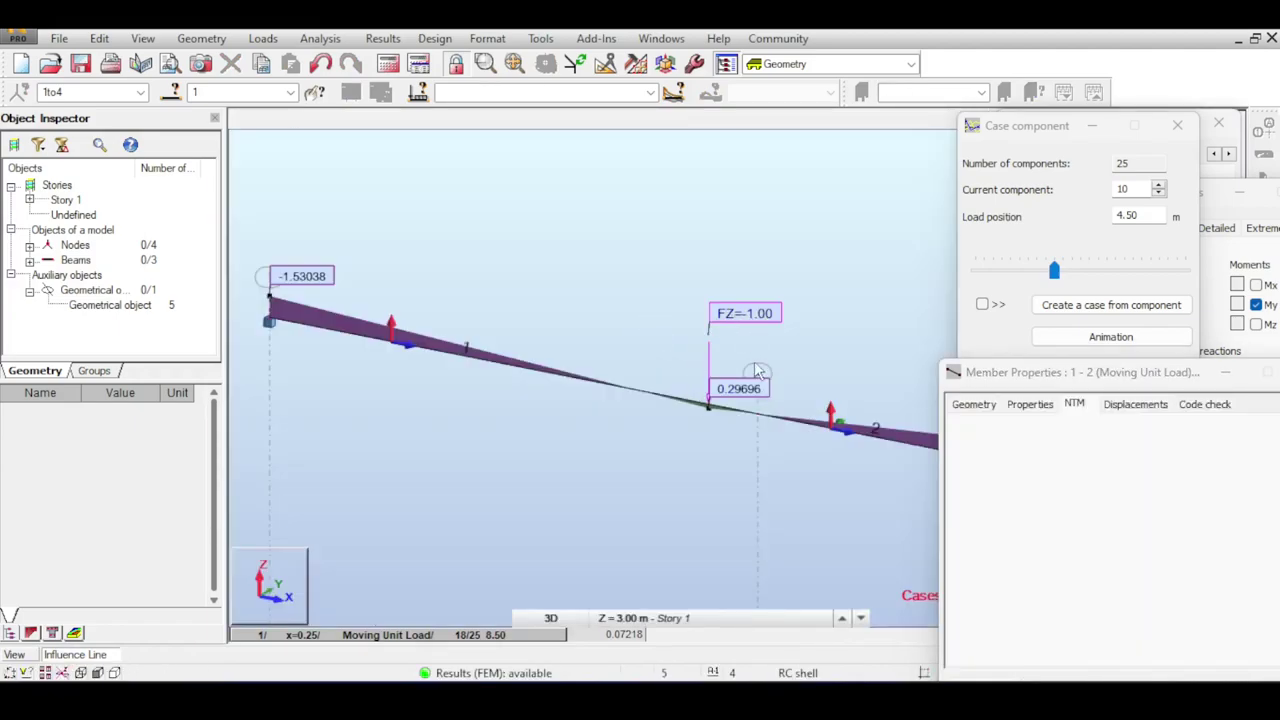
click(62, 655)
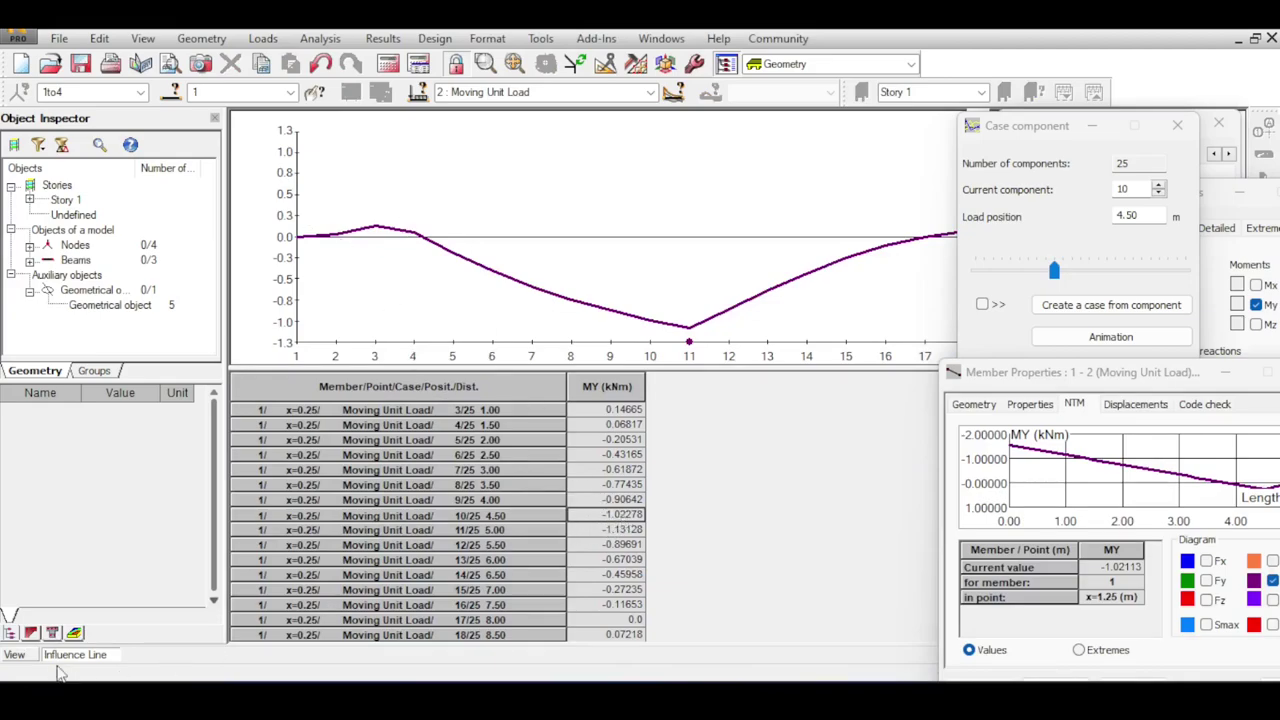
click(22, 657)
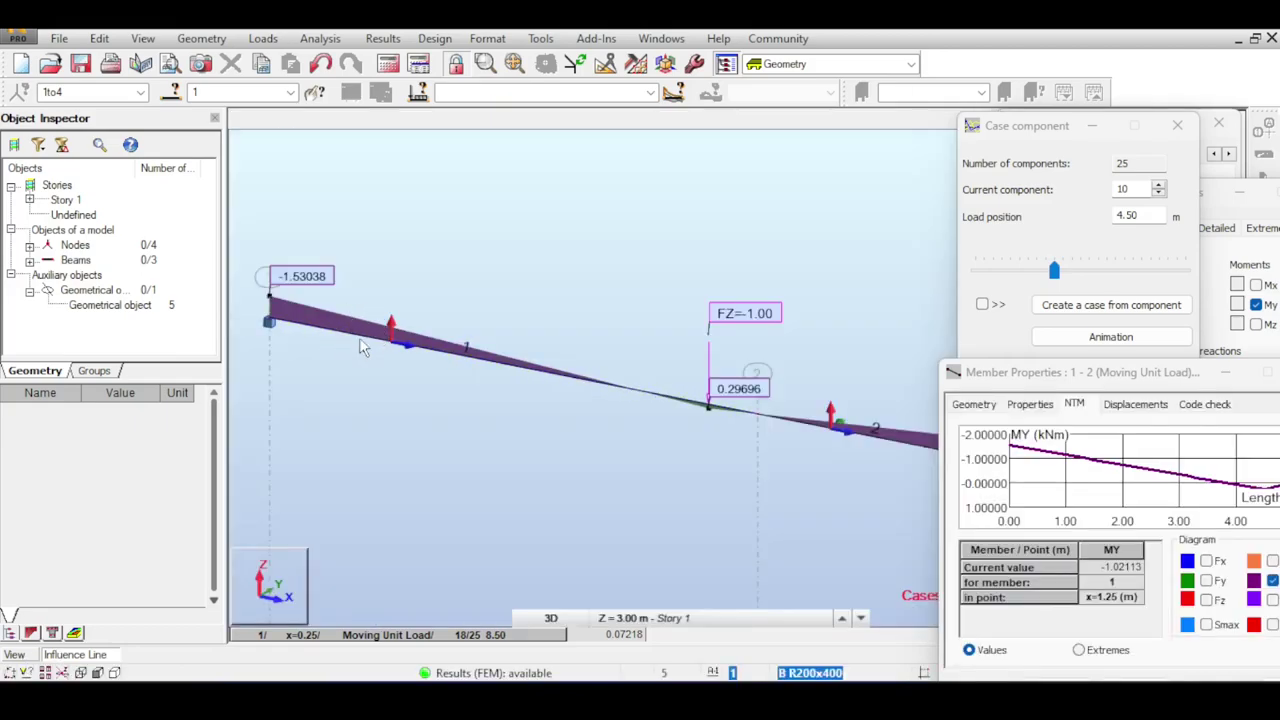
- Close the properties of member 1 and the Case component dialog
drag(1015, 387, 863, 171)
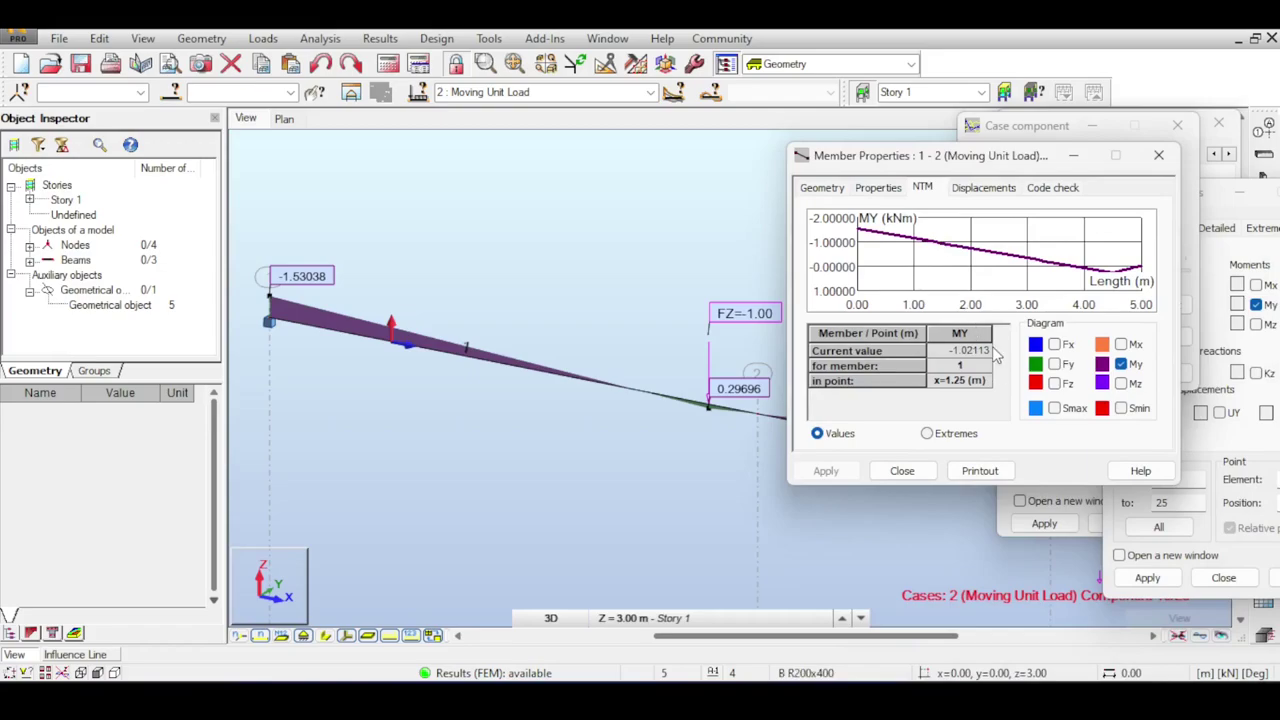
click(1159, 155)
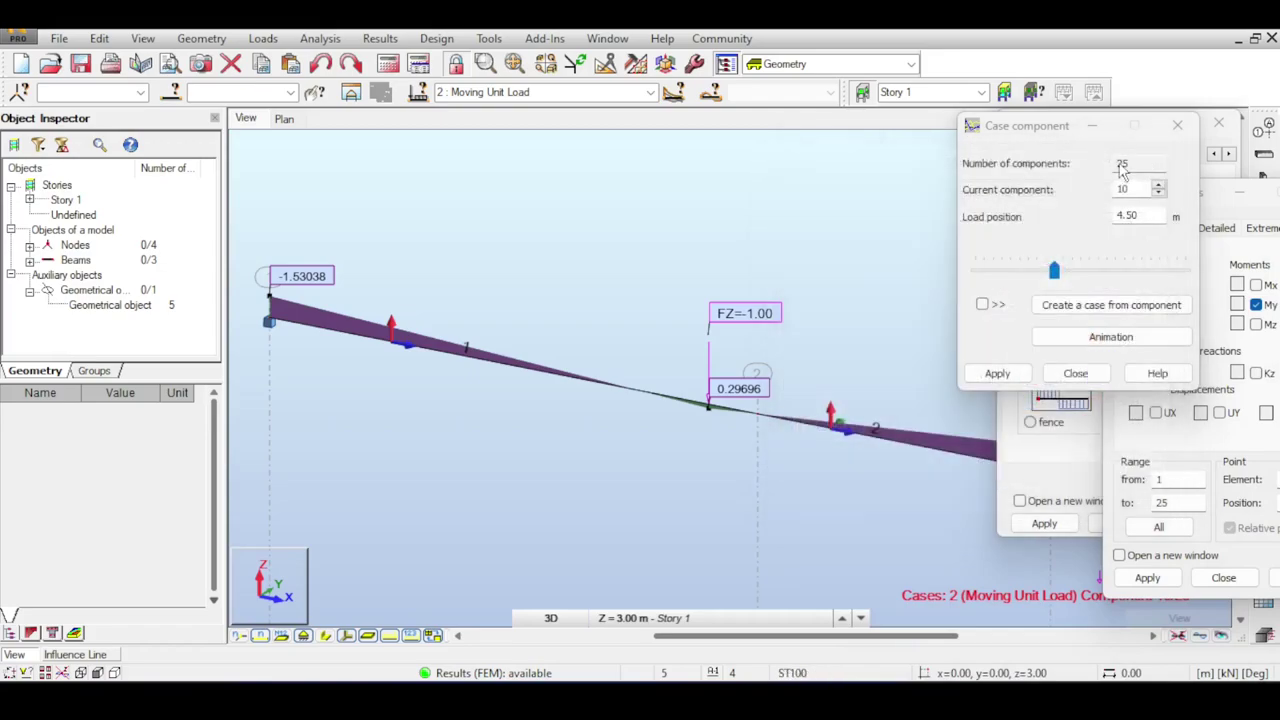
click(1075, 373)
- Generate the Fz and My influence lines together for element 1 at relative position 0.25, over components 1 to 25
drag(1172, 200, 945, 155)
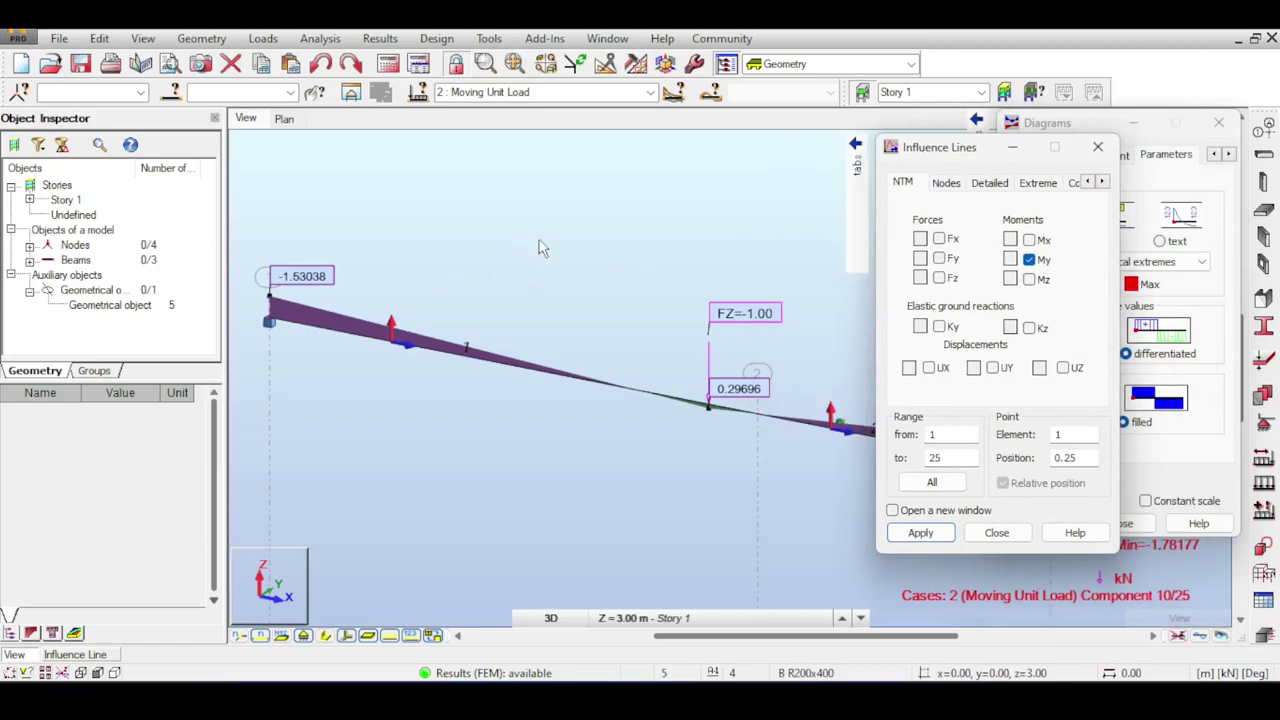
middle_drag(540, 248, 449, 189)
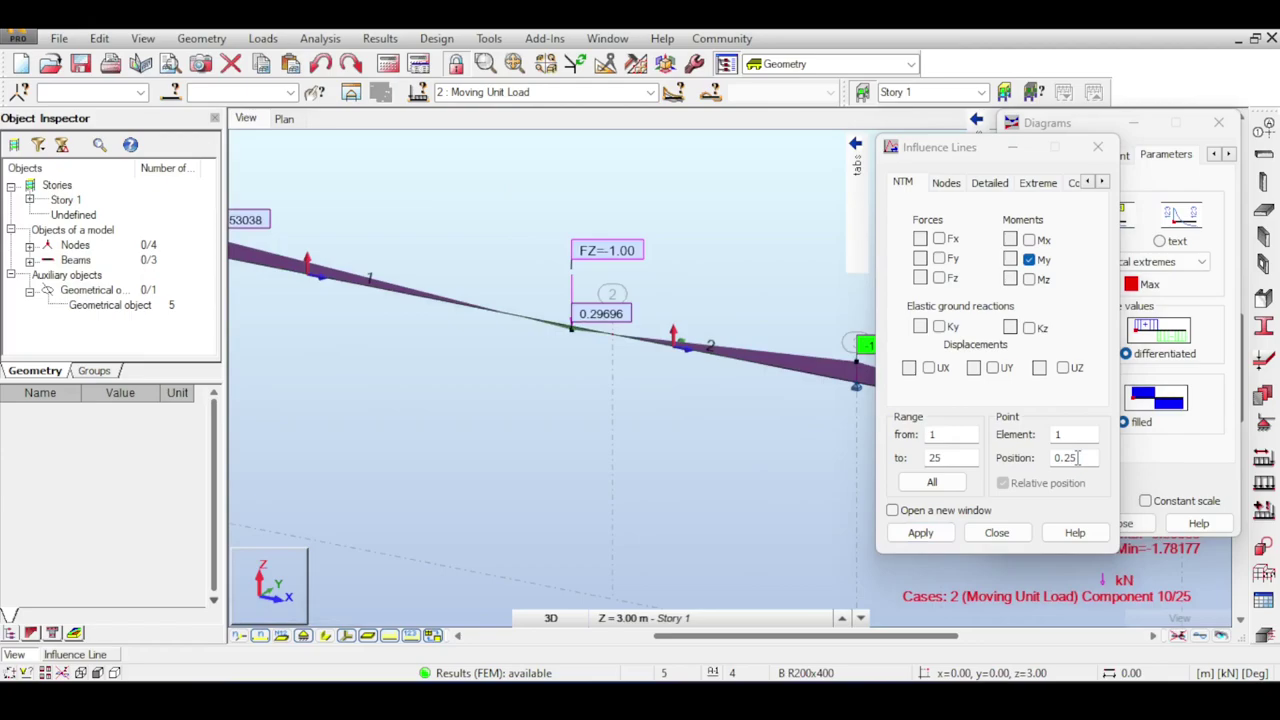
click(940, 279)
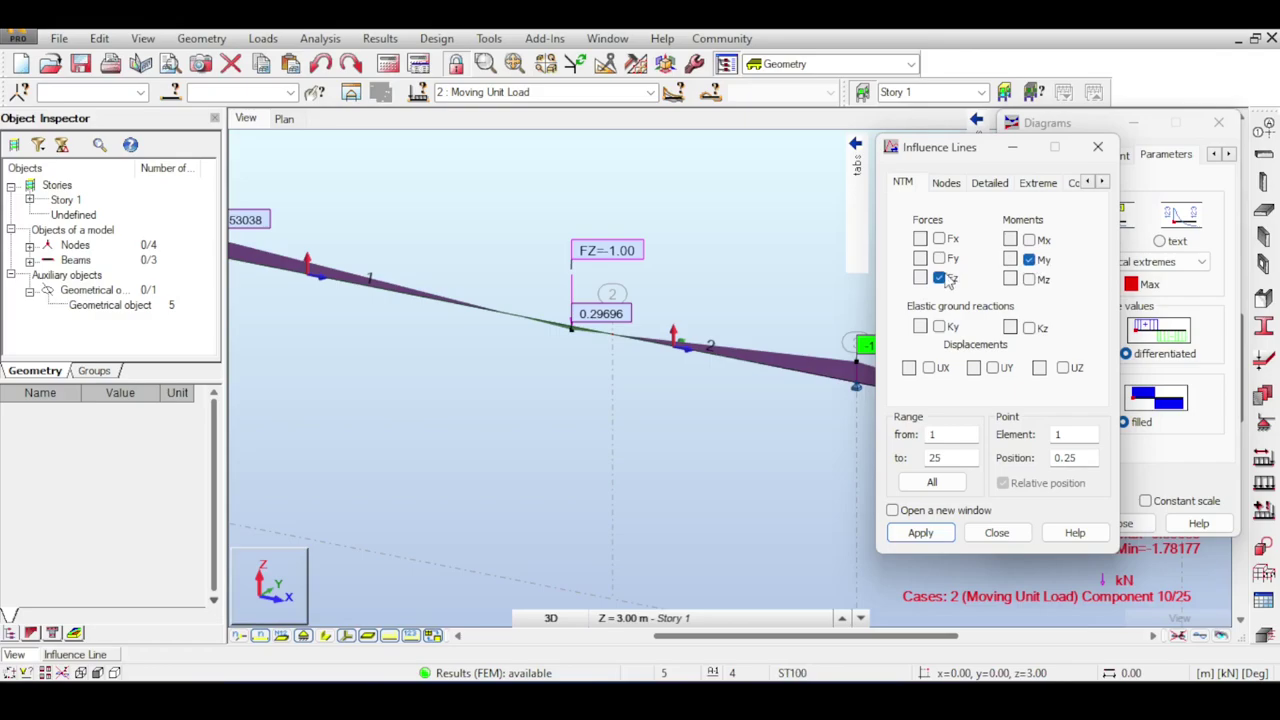
click(948, 532)
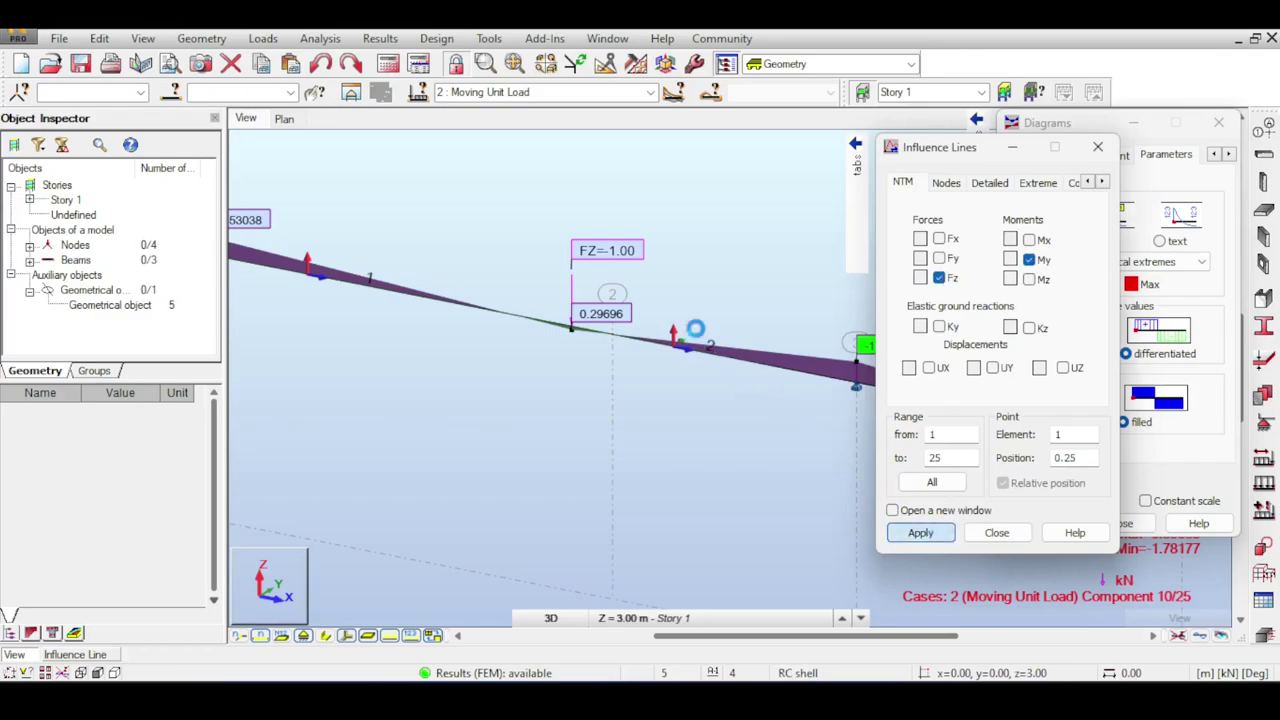
scroll(566, 286, down, 3)
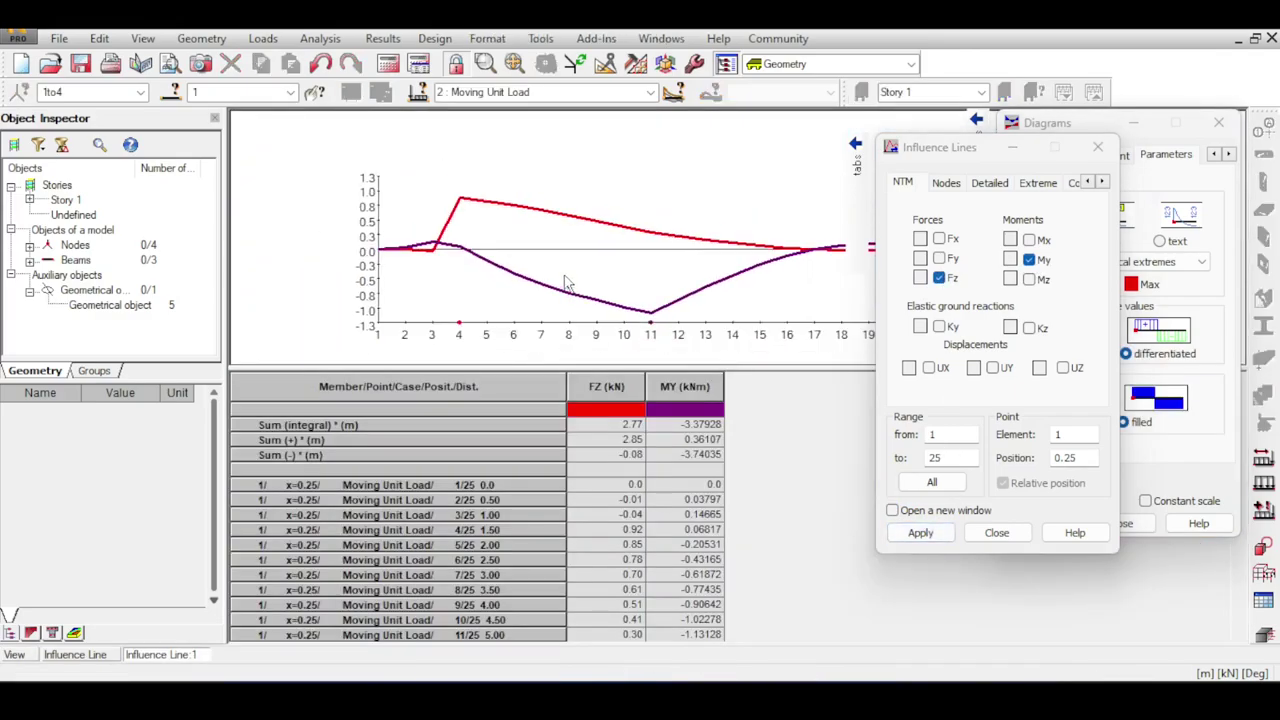
scroll(760, 262, down, 2)
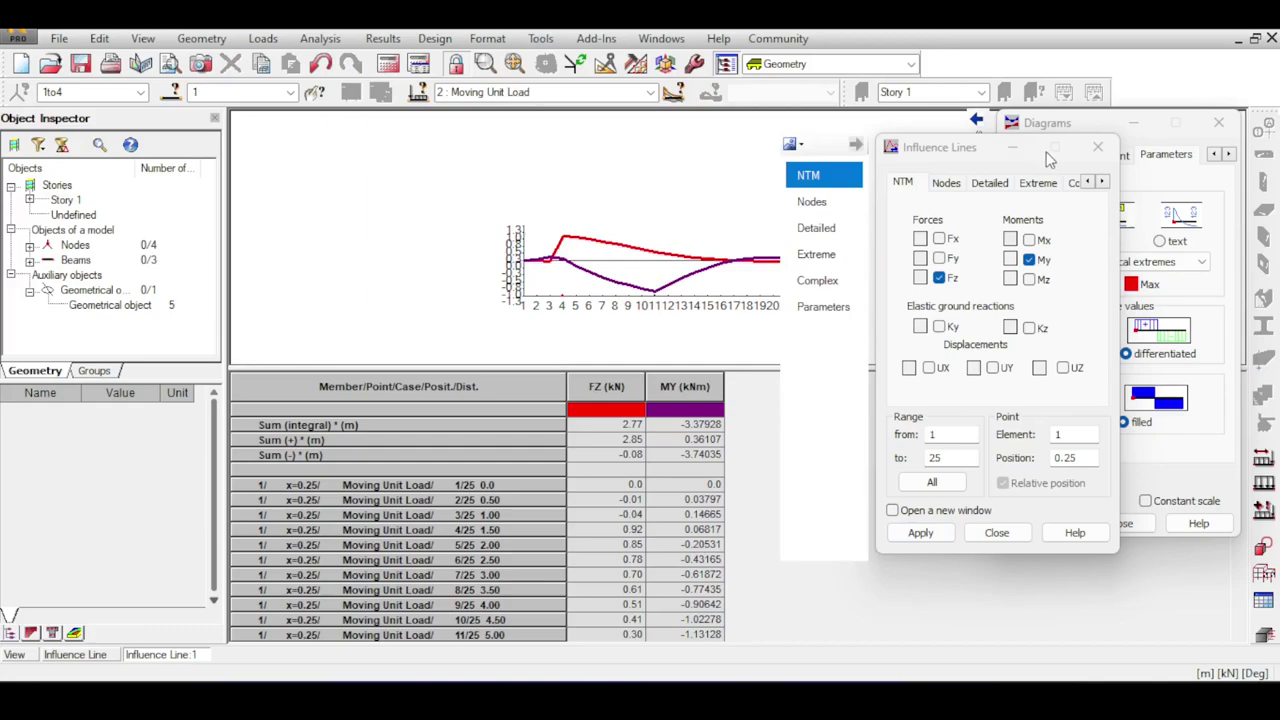
- Close the Influence Lines and Diagrams dialogs and return to the model view with the whole beam in sight
click(1097, 147)
click(1218, 122)
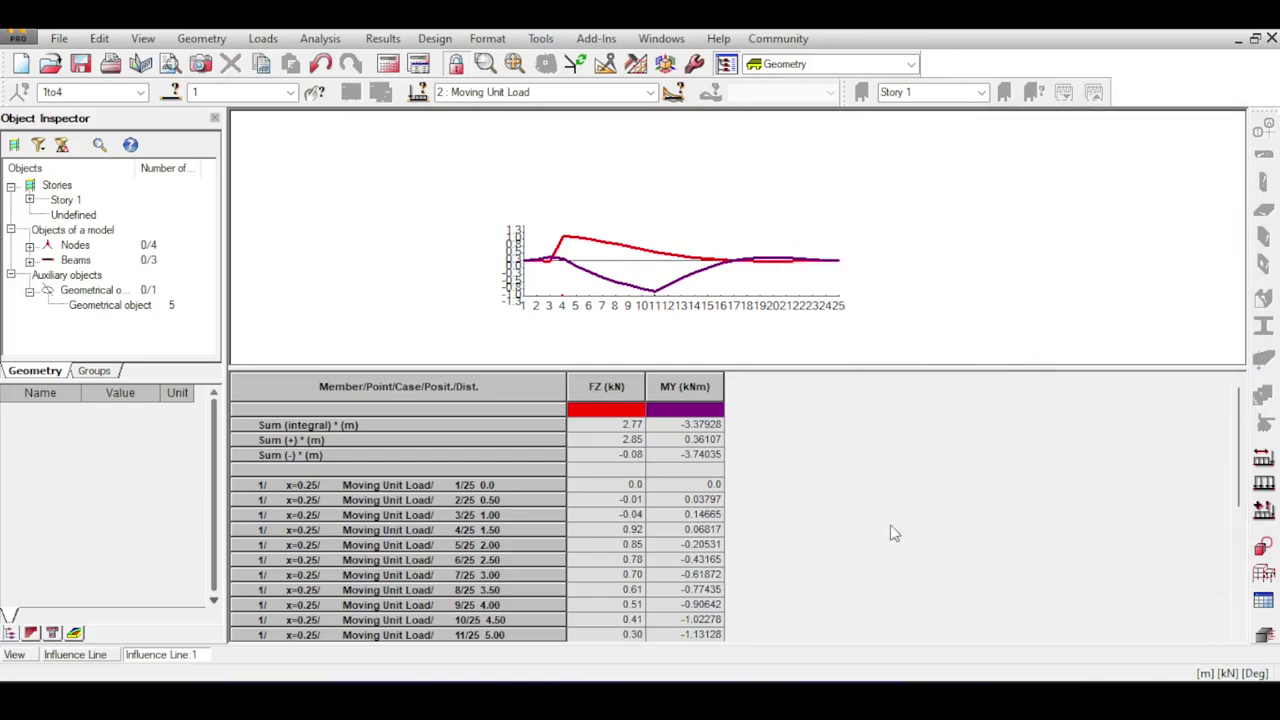
click(24, 657)
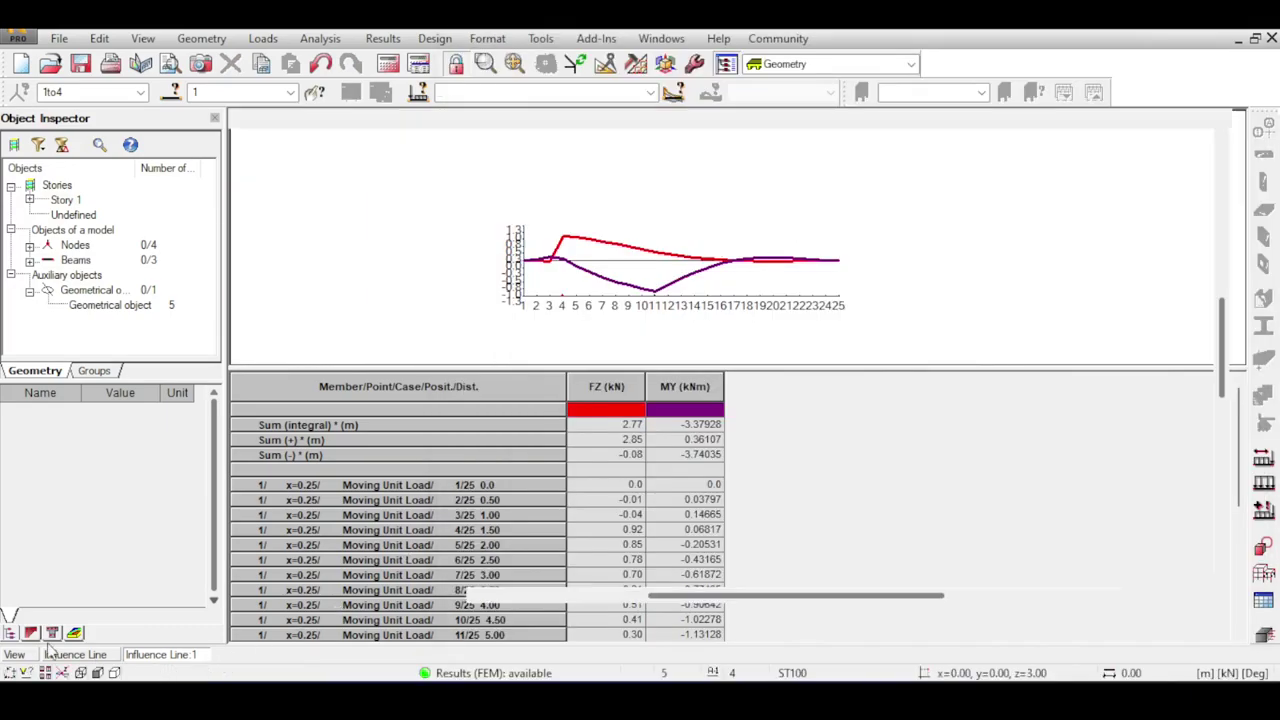
scroll(616, 257, down, 3)
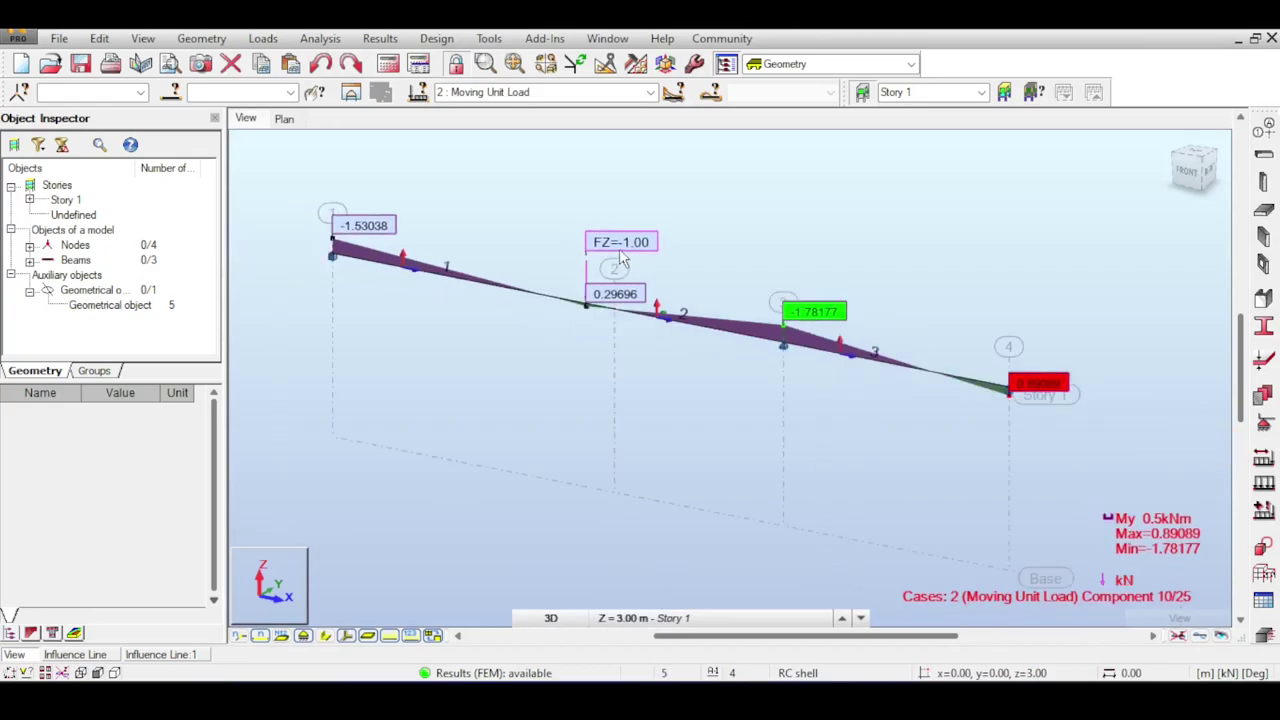
scroll(706, 215, up, 3)
middle_drag(676, 254, 813, 252)
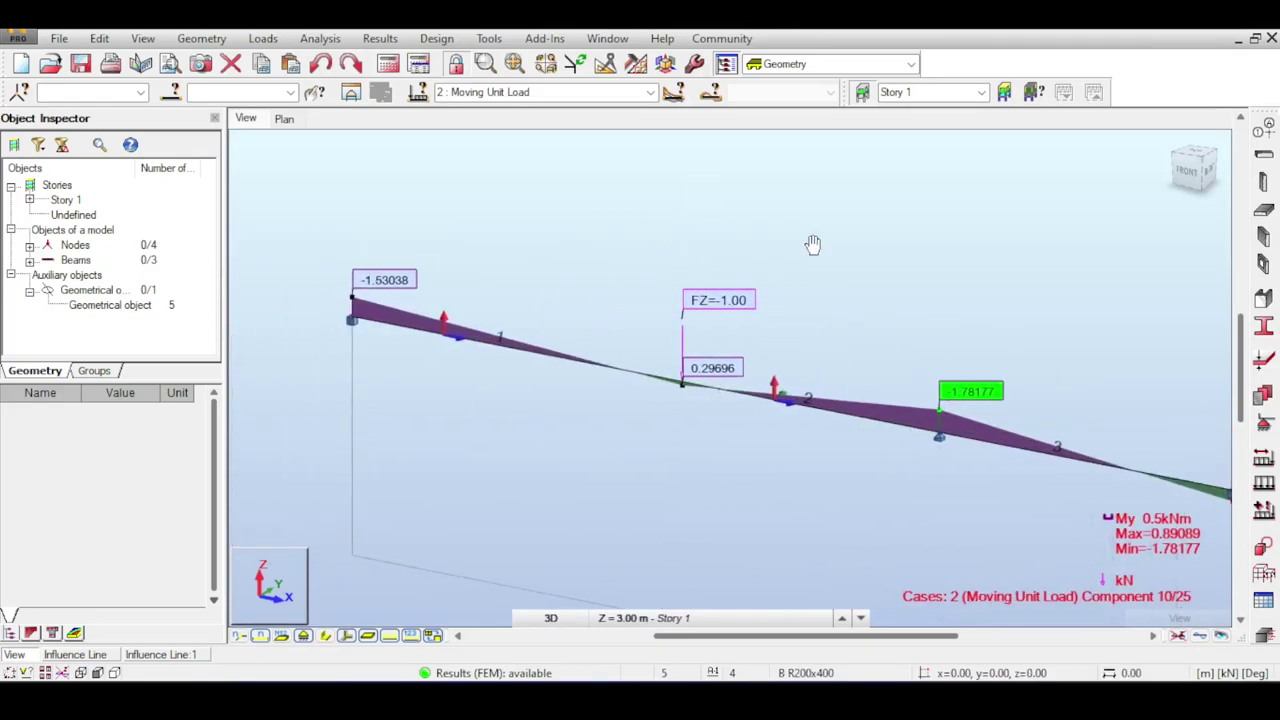
scroll(816, 252, down, 1)
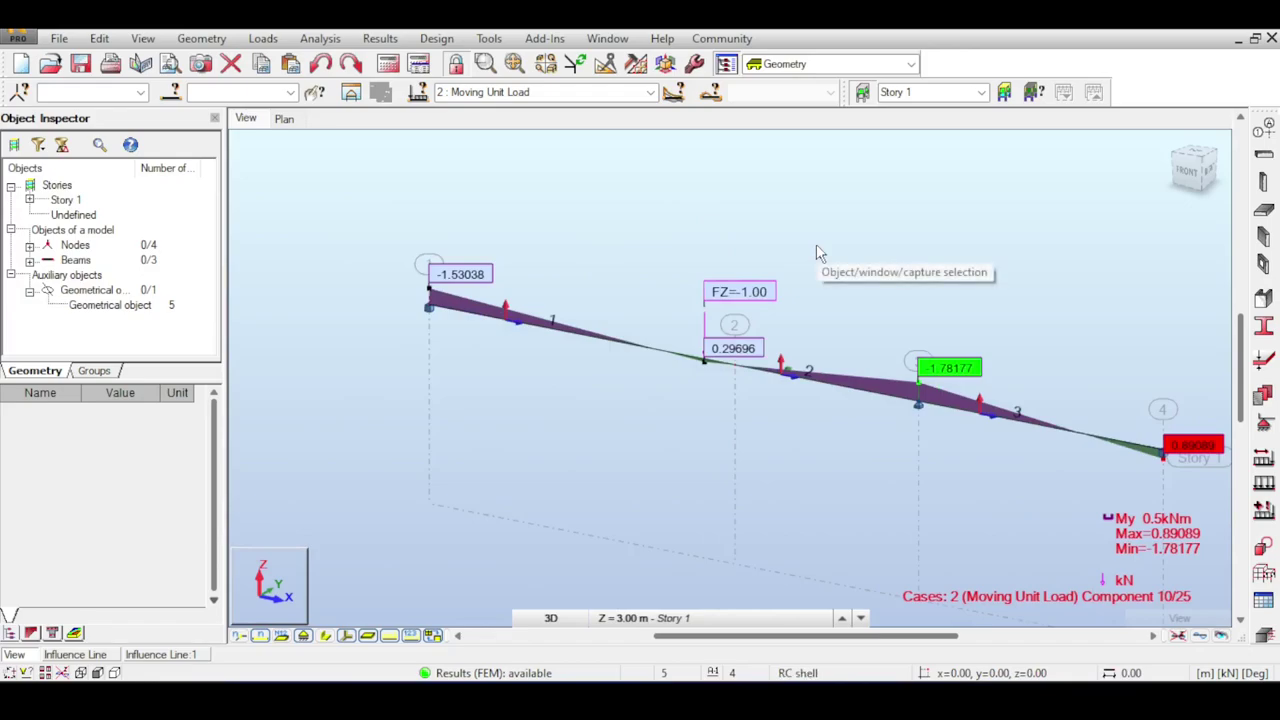
scroll(816, 244, down, 1)
middle_drag(786, 243, 697, 214)
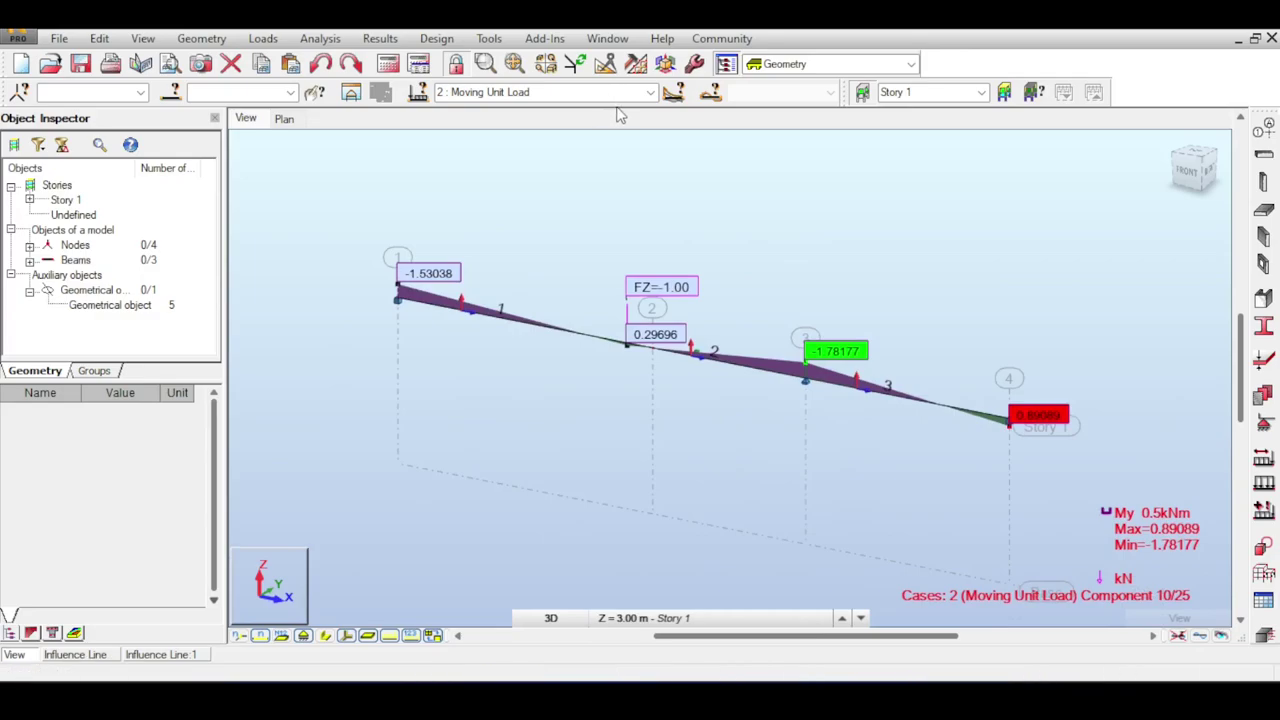
- Switch the model to the realistic structure view with materials, shadow and ground
click(1180, 618)
mouse_move(900, 249)
middle_down()
mouse_move(748, 290)
mouse_move(829, 274)
mouse_move(797, 281)
middle_up()
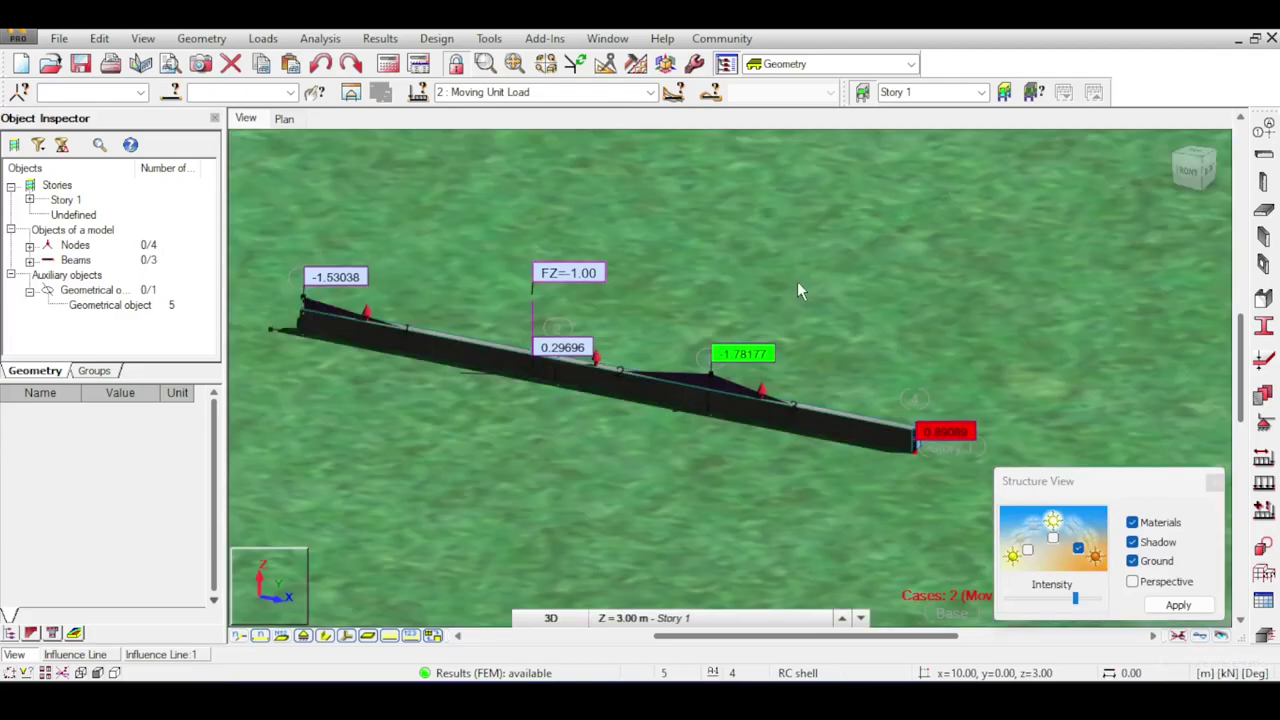
- Reopen the Diagrams settings and apply a My moment diagram scale of 0.75 kN*m per 1 cm
click(489, 38)
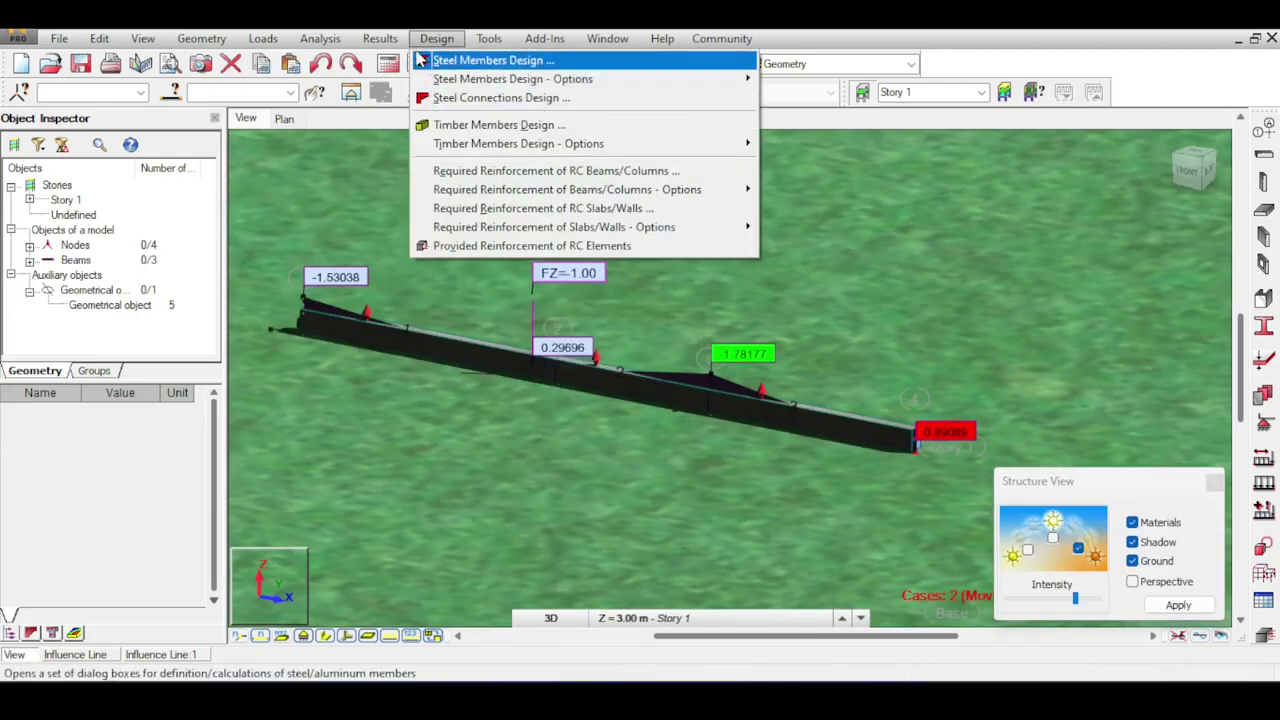
mouse_move(380, 38)
click(424, 110)
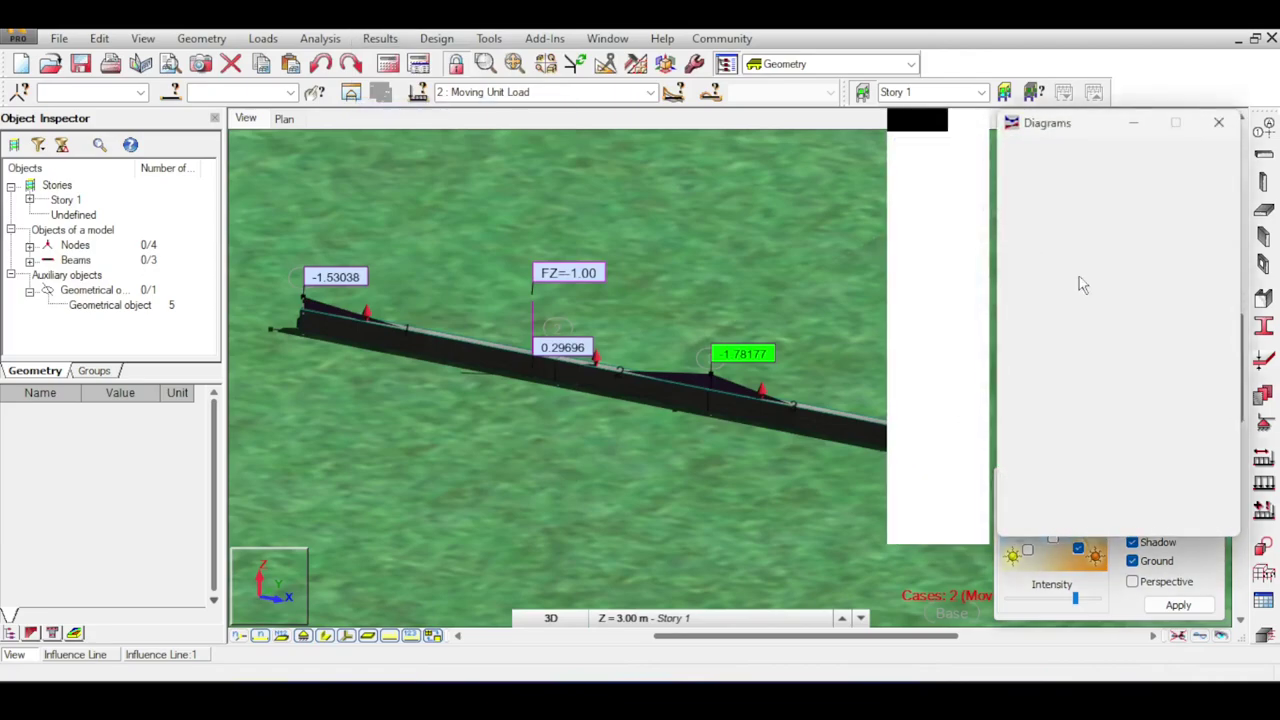
click(1184, 481)
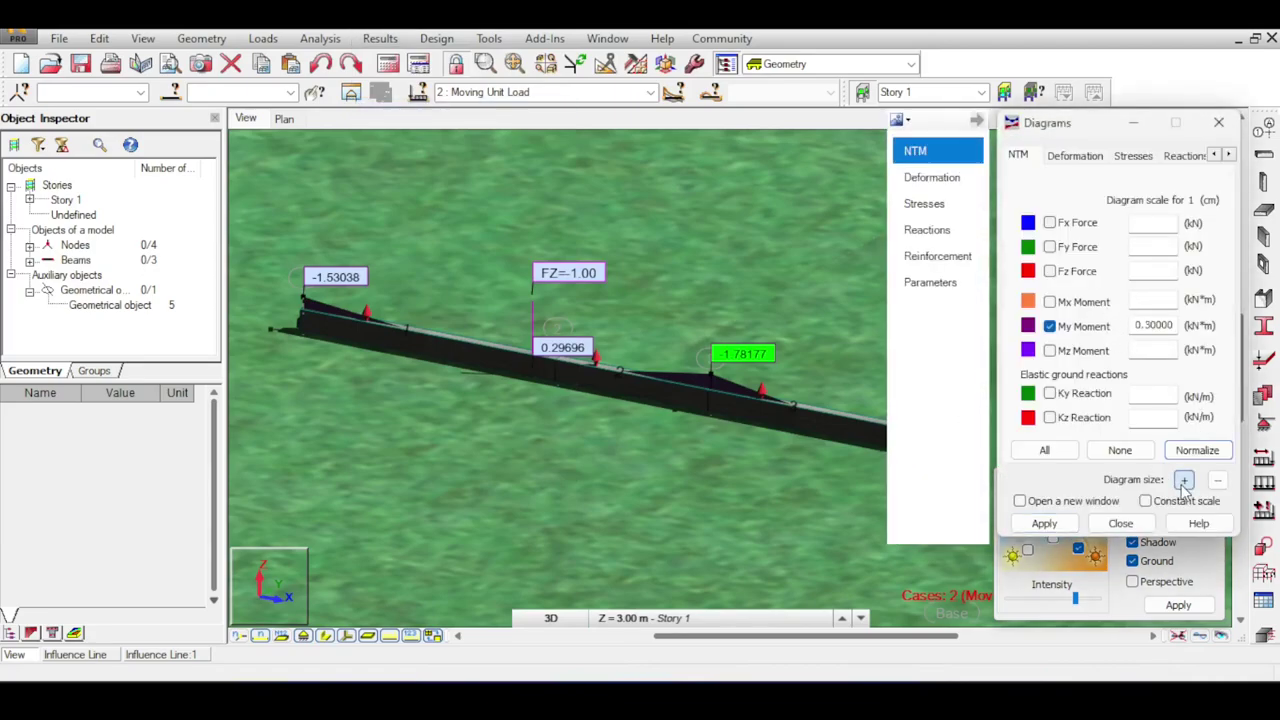
click(1184, 481)
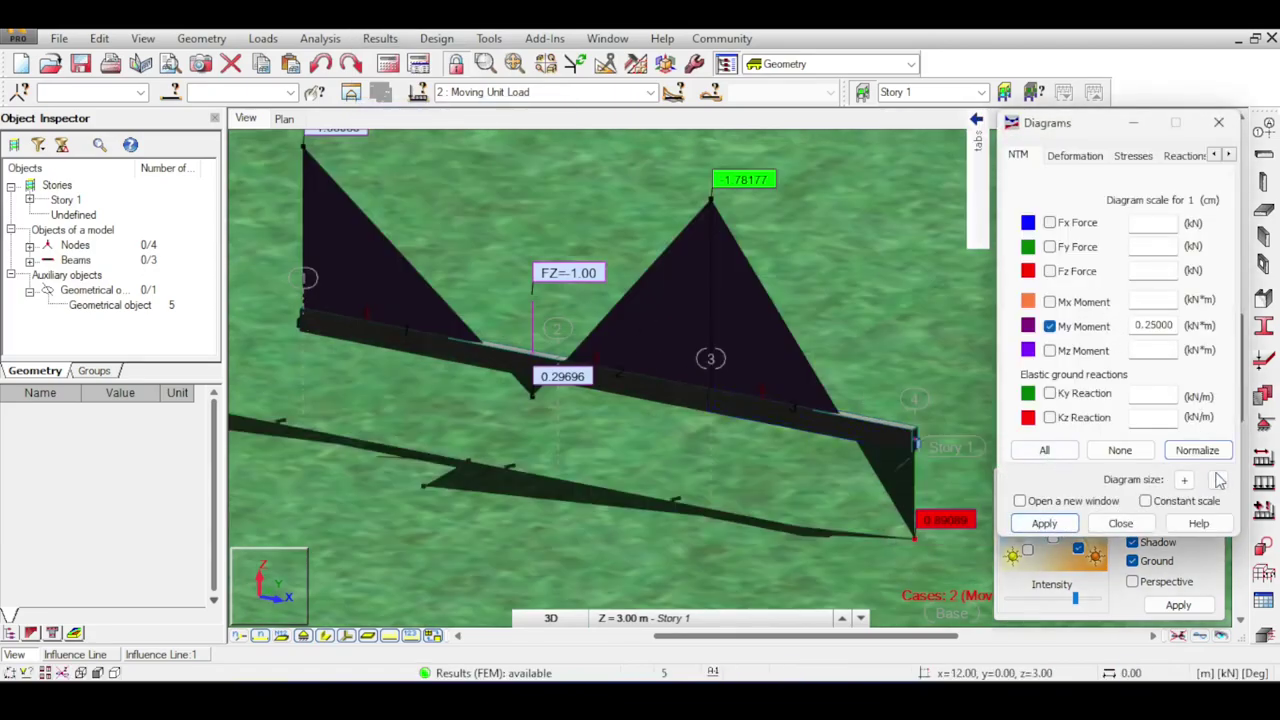
click(1219, 481)
click(1040, 526)
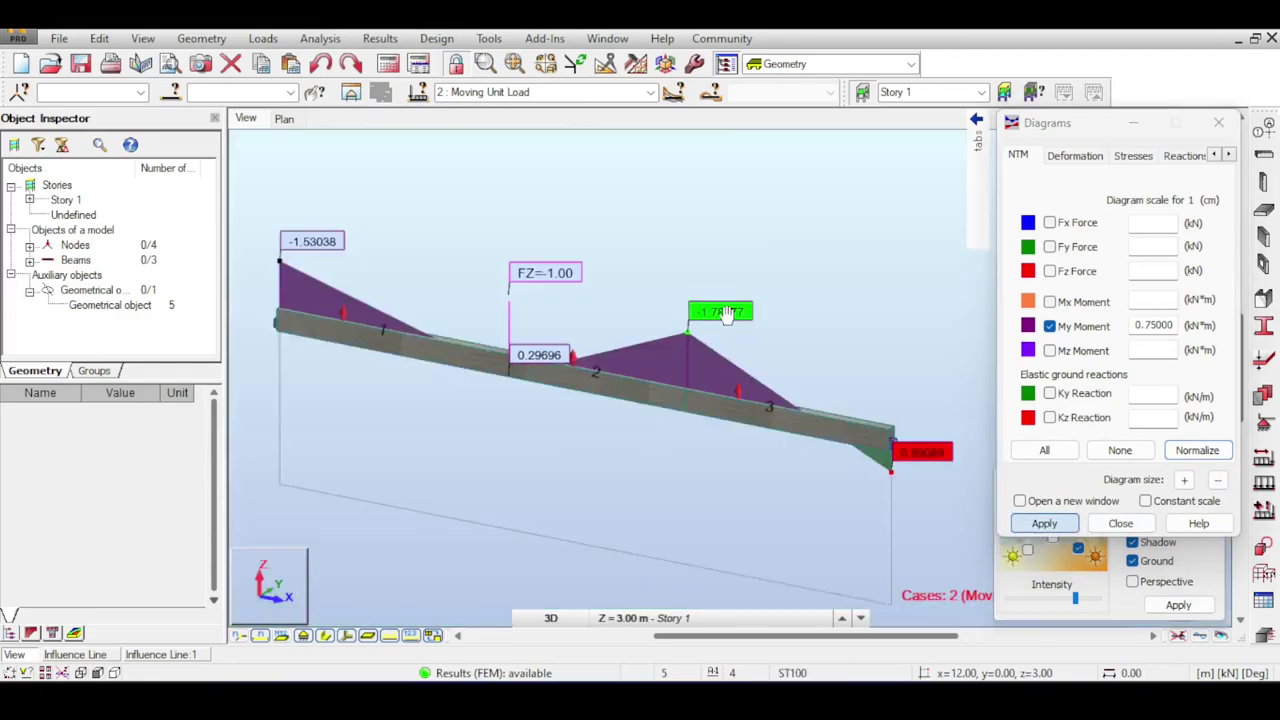
middle_drag(727, 313, 814, 306)
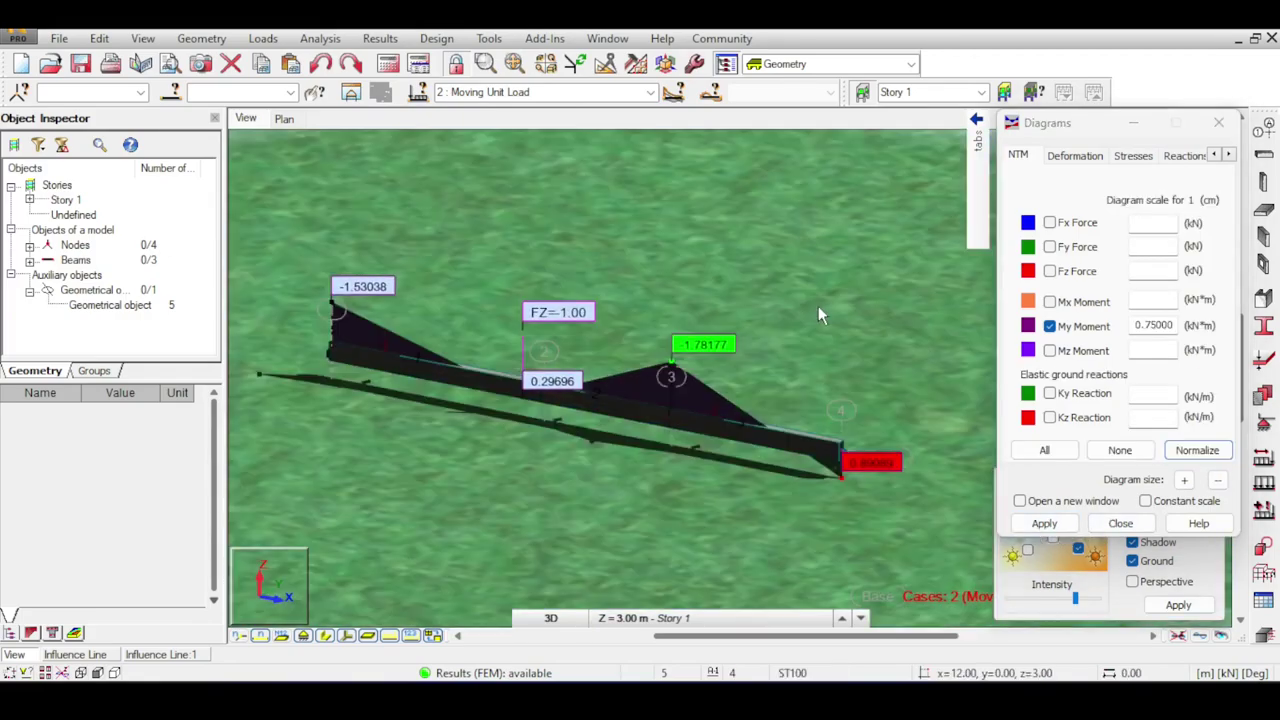